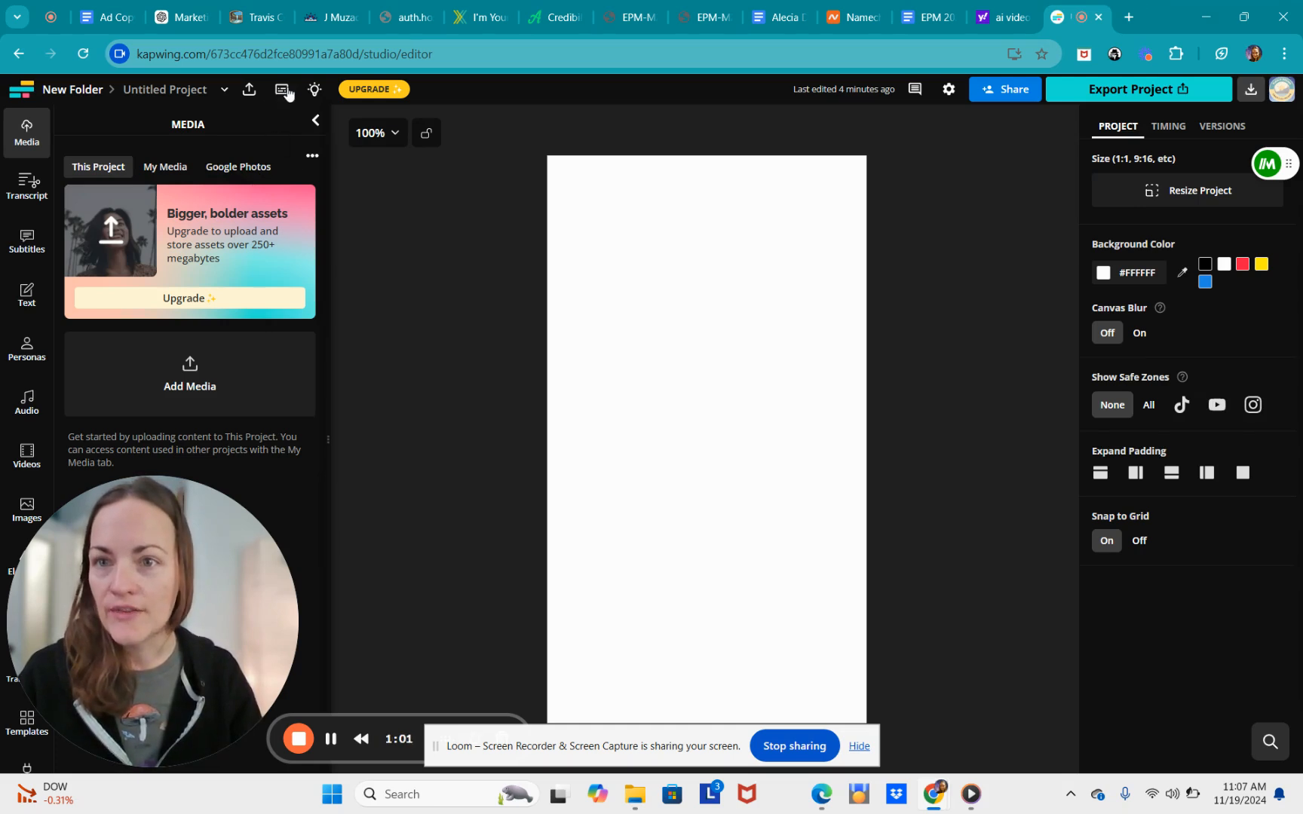
- Open the project options dropdown beside the Untitled Project name
{"action": "left_click", "coordinate": [223, 91]}
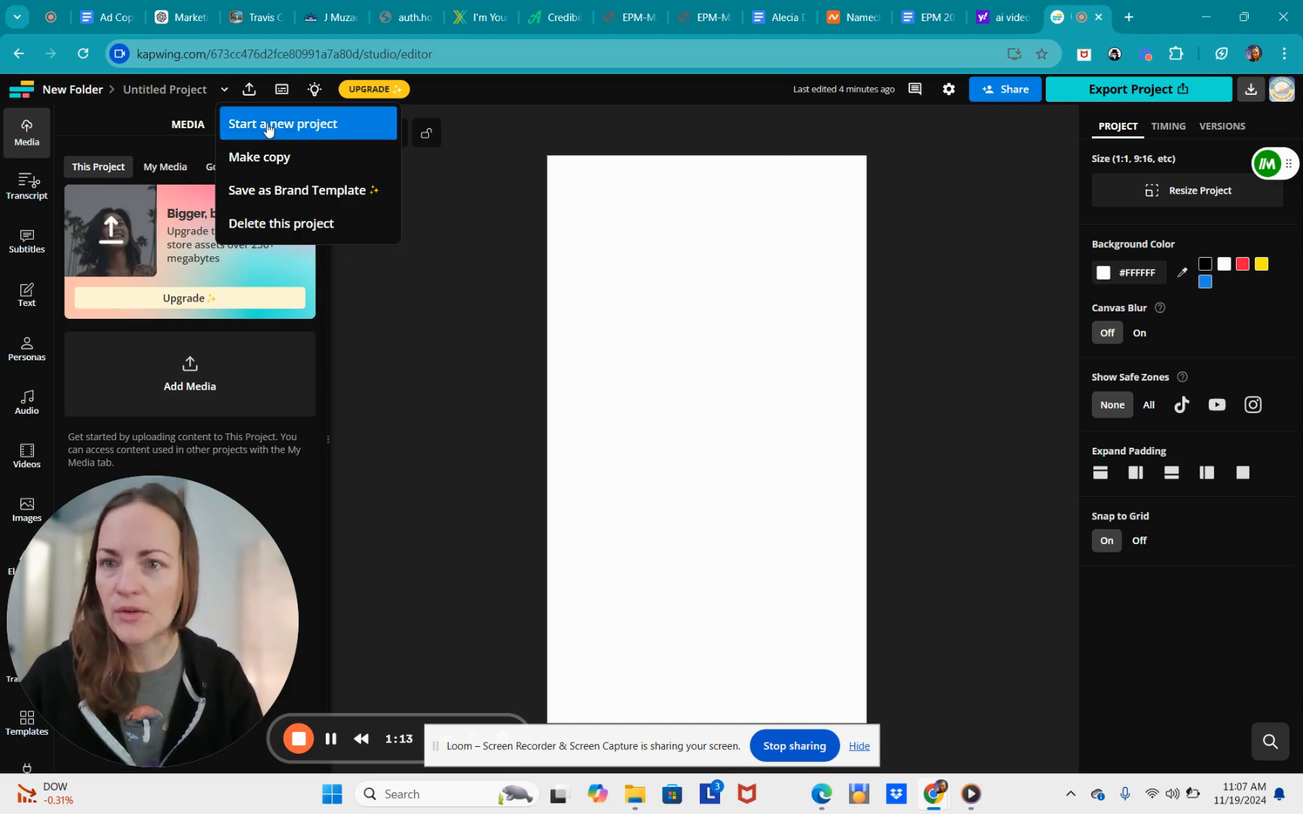
- Close the project menu and open the Videos stock library in the left sidebar
{"action": "left_click", "coordinate": [470, 335]}
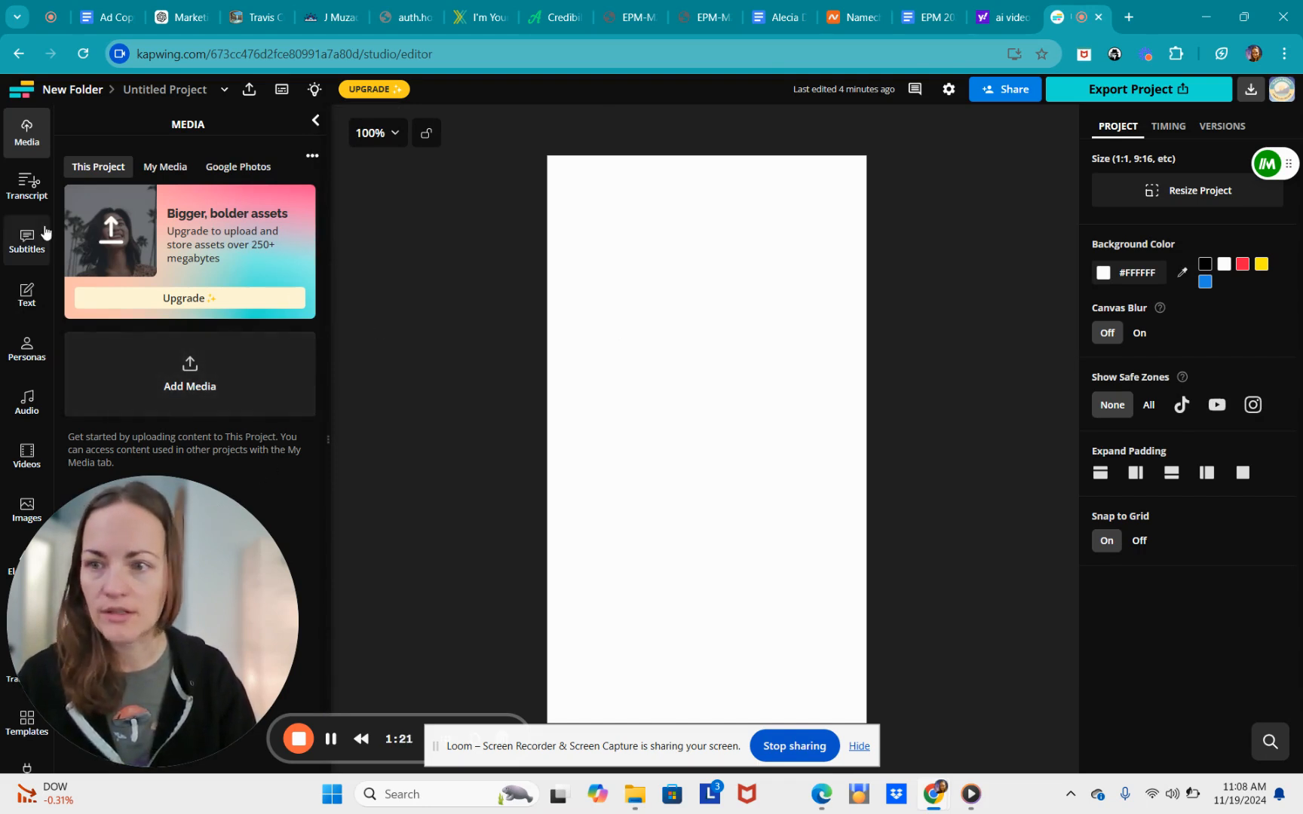
{"action": "scroll", "coordinate": [33, 331], "scroll_direction": "down", "scroll_amount": 1}
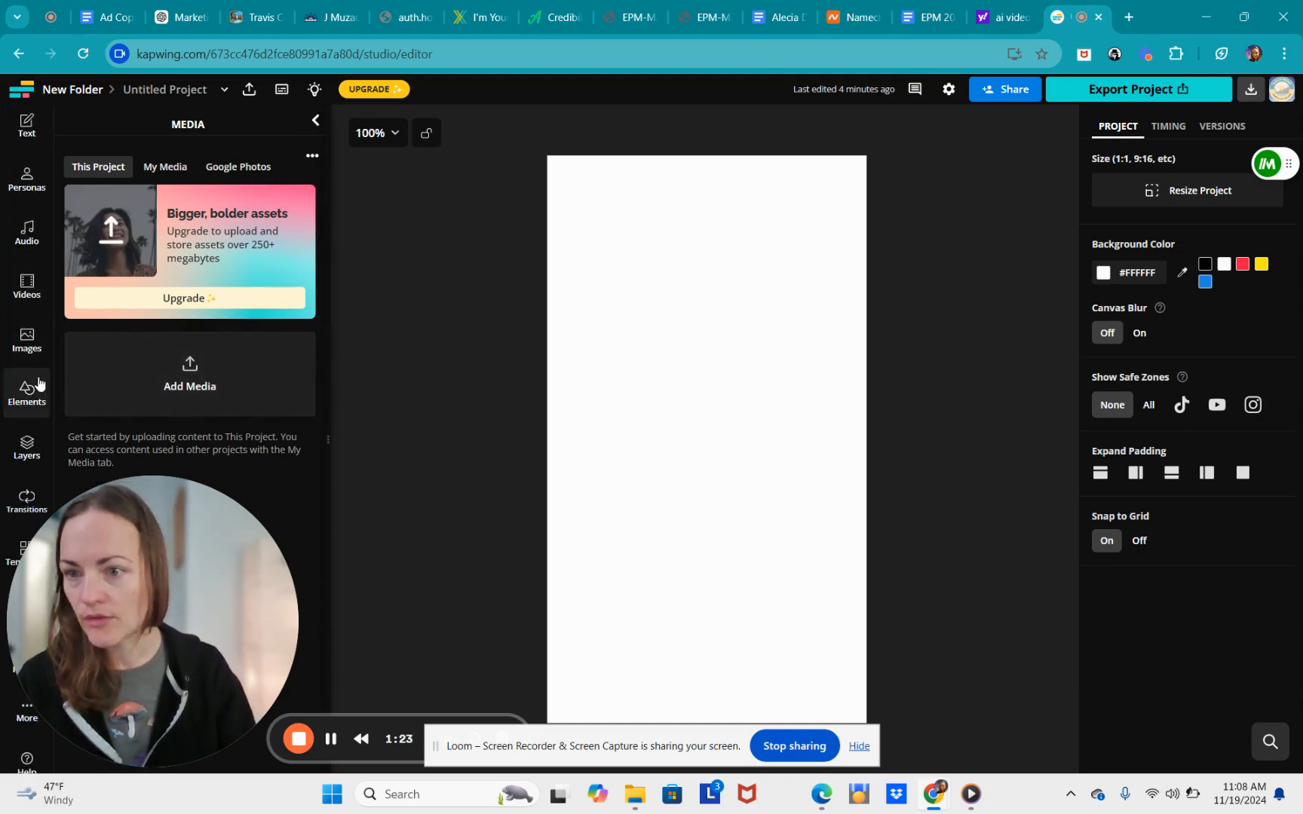
{"action": "left_click_drag", "start_coordinate": [149, 665], "coordinate": [281, 616]}
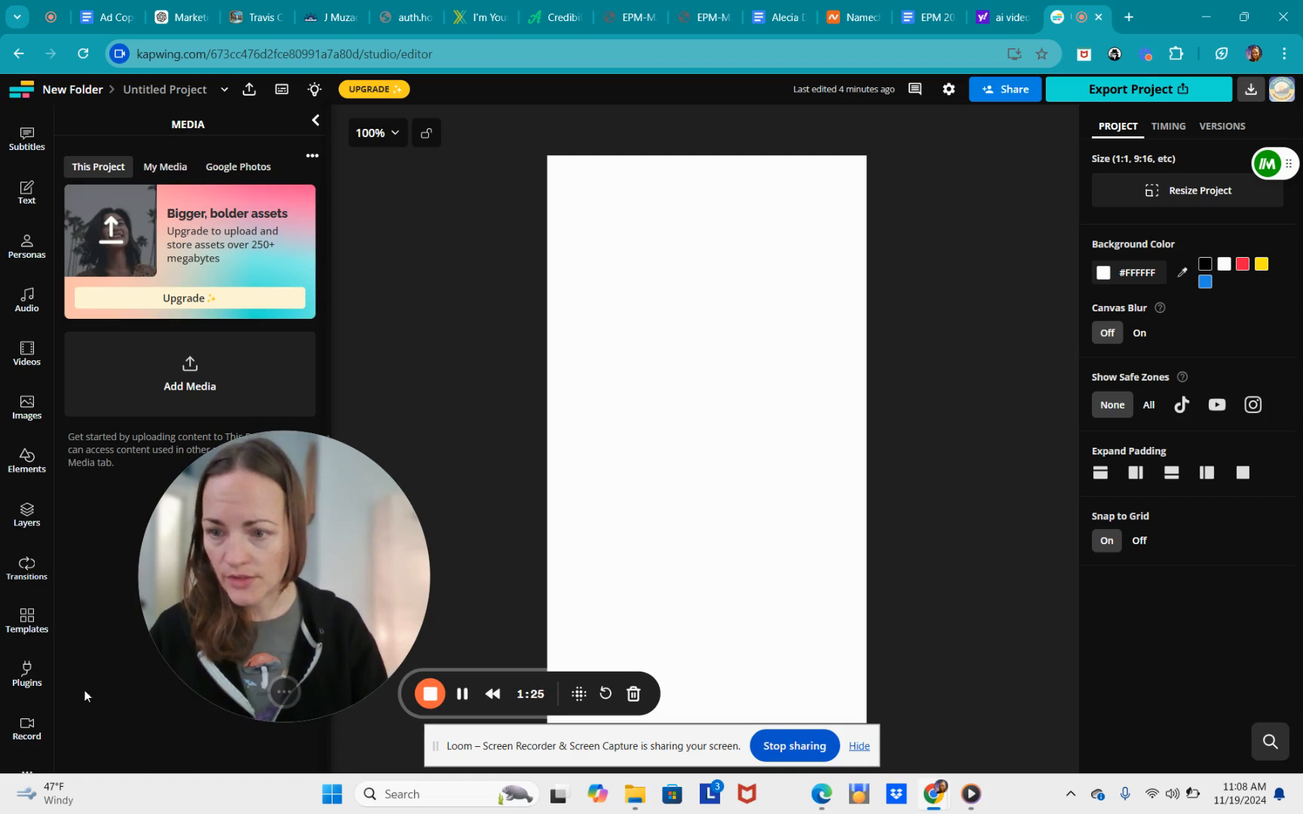
{"action": "scroll", "coordinate": [47, 673], "scroll_direction": "down", "scroll_amount": 1}
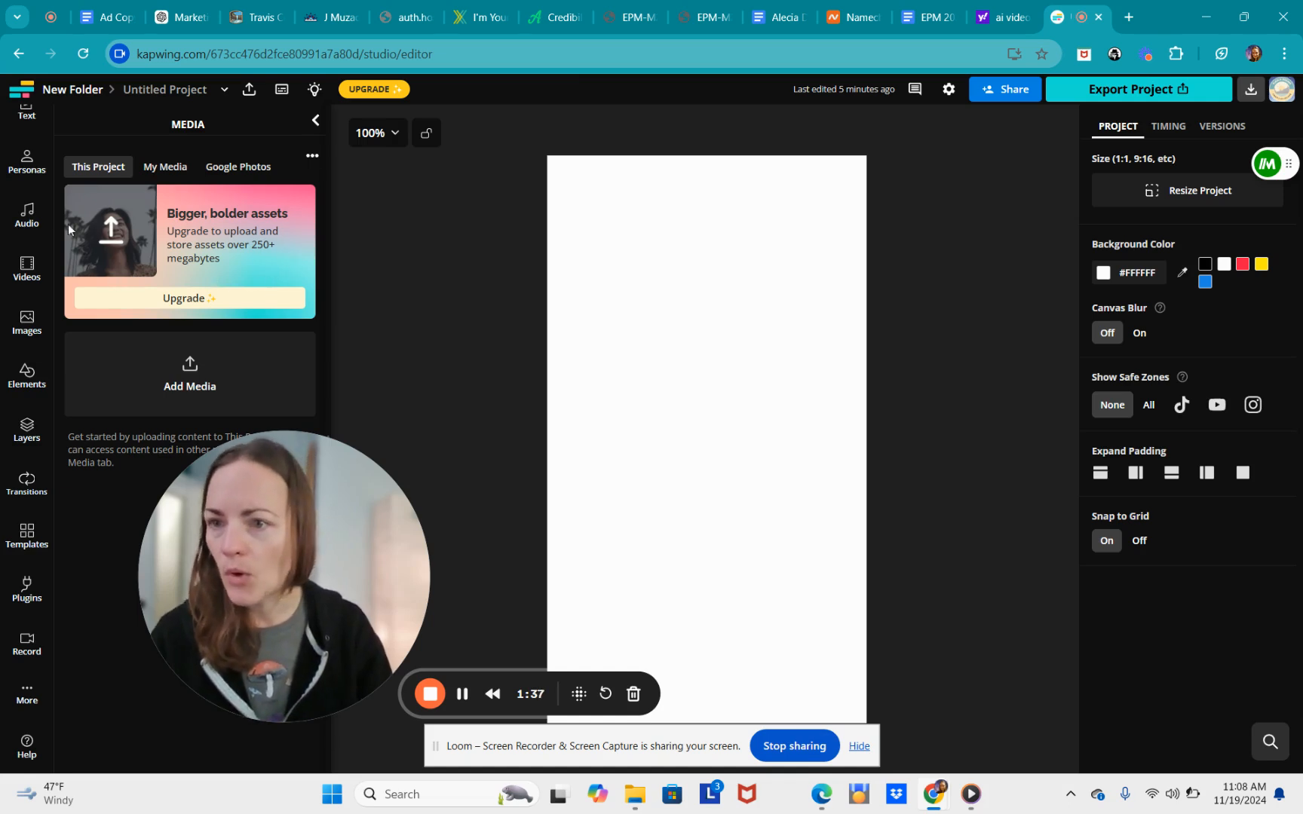
{"action": "left_click", "coordinate": [27, 265]}
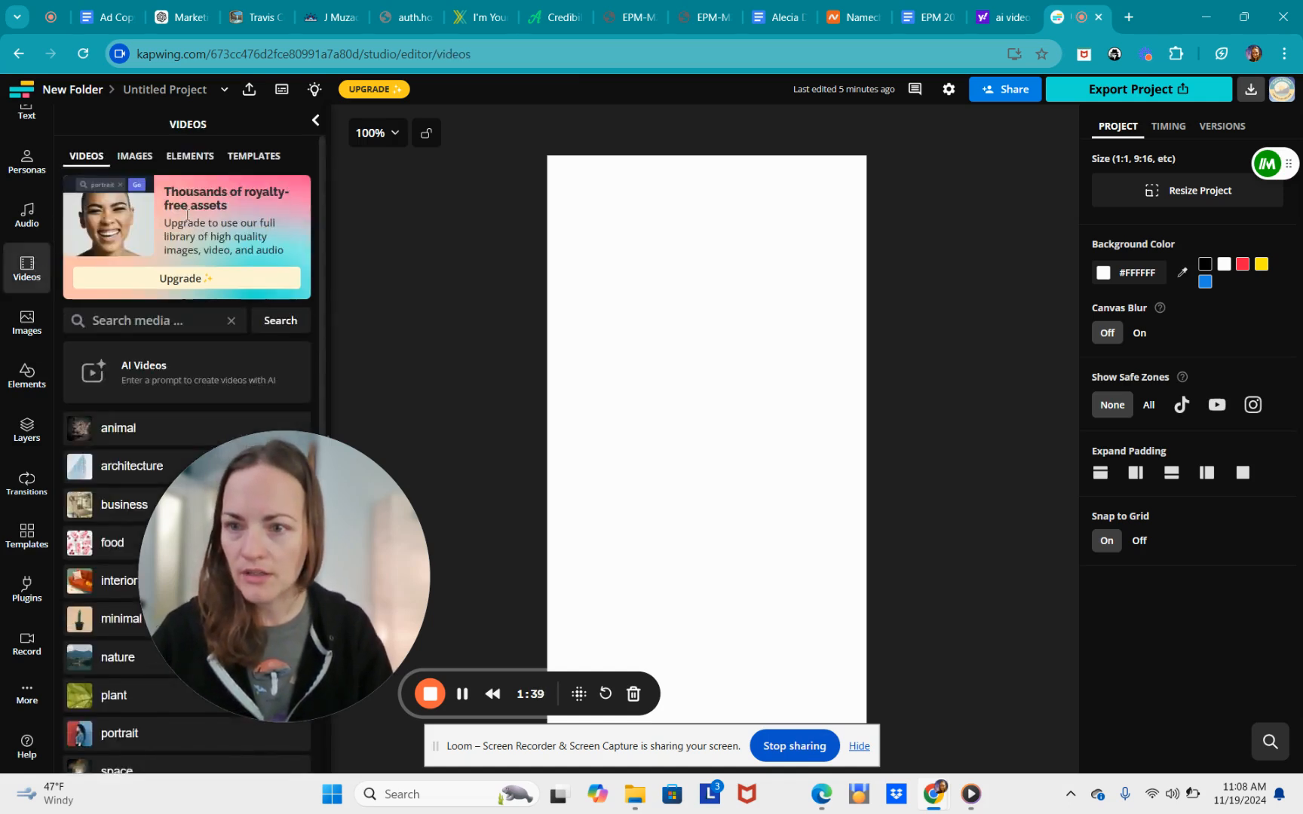
- Open the AI Videos card to launch the Kapwing AI generator dialog
{"action": "scroll", "coordinate": [188, 219], "scroll_direction": "down", "scroll_amount": 1}
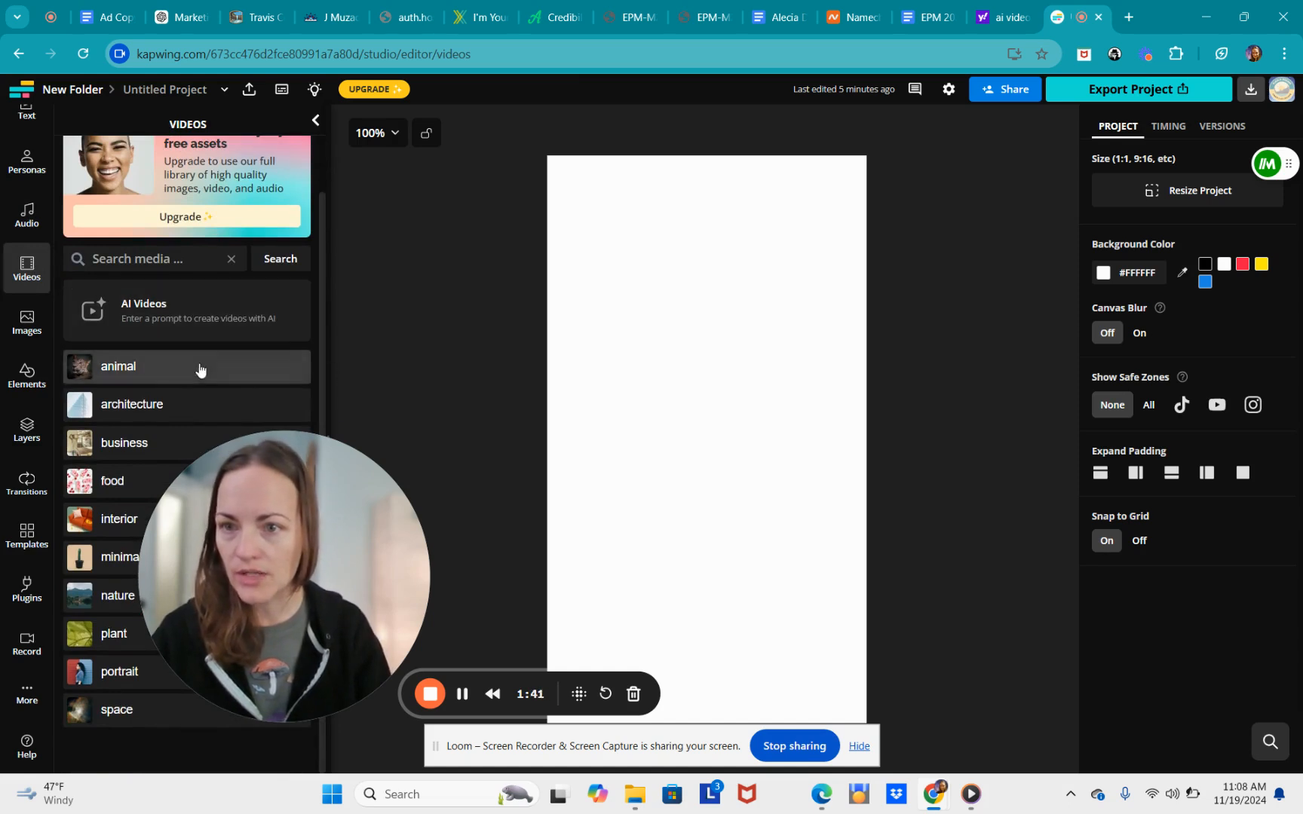
{"action": "left_click", "coordinate": [178, 319]}
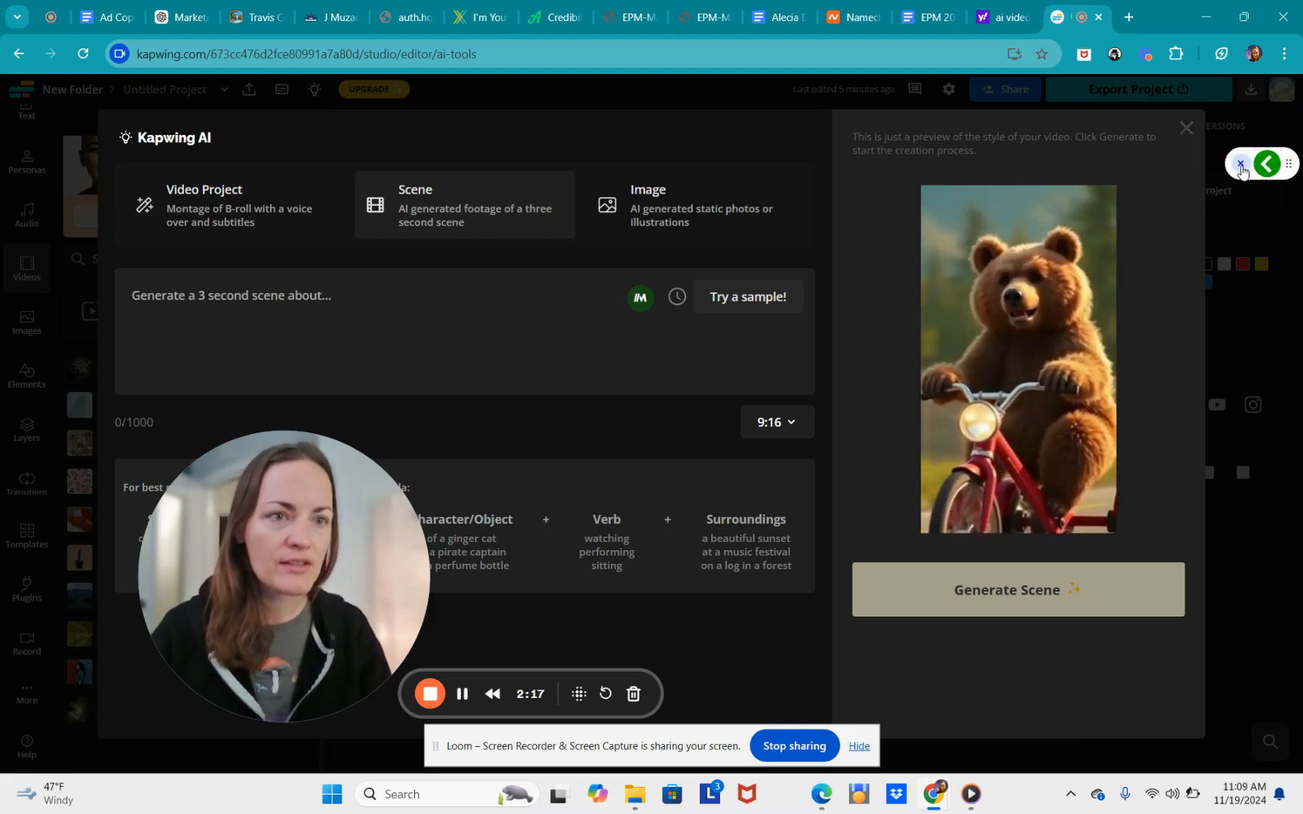
- Dismiss the floating helper widget and switch Kapwing AI to the Video Project option
{"action": "left_click", "coordinate": [1241, 165]}
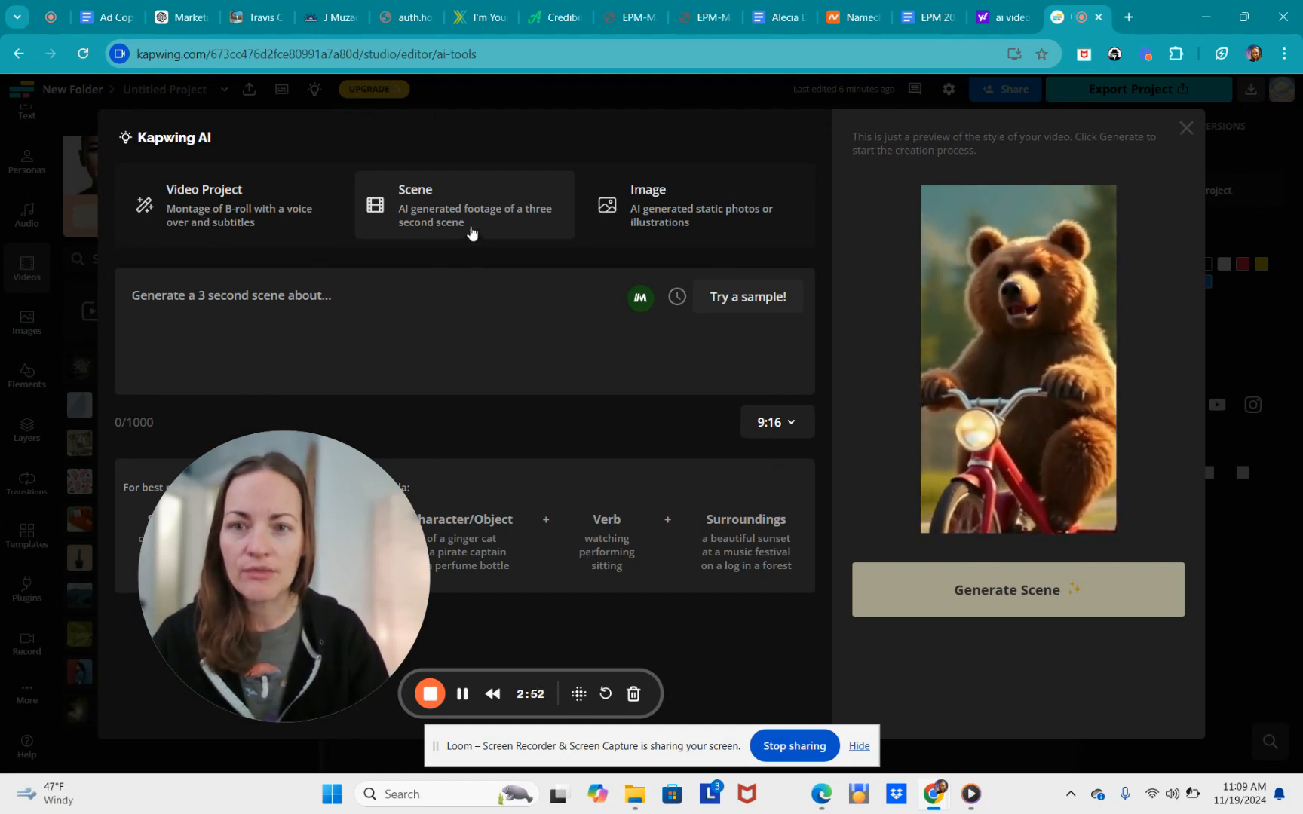
{"action": "left_click", "coordinate": [239, 226]}
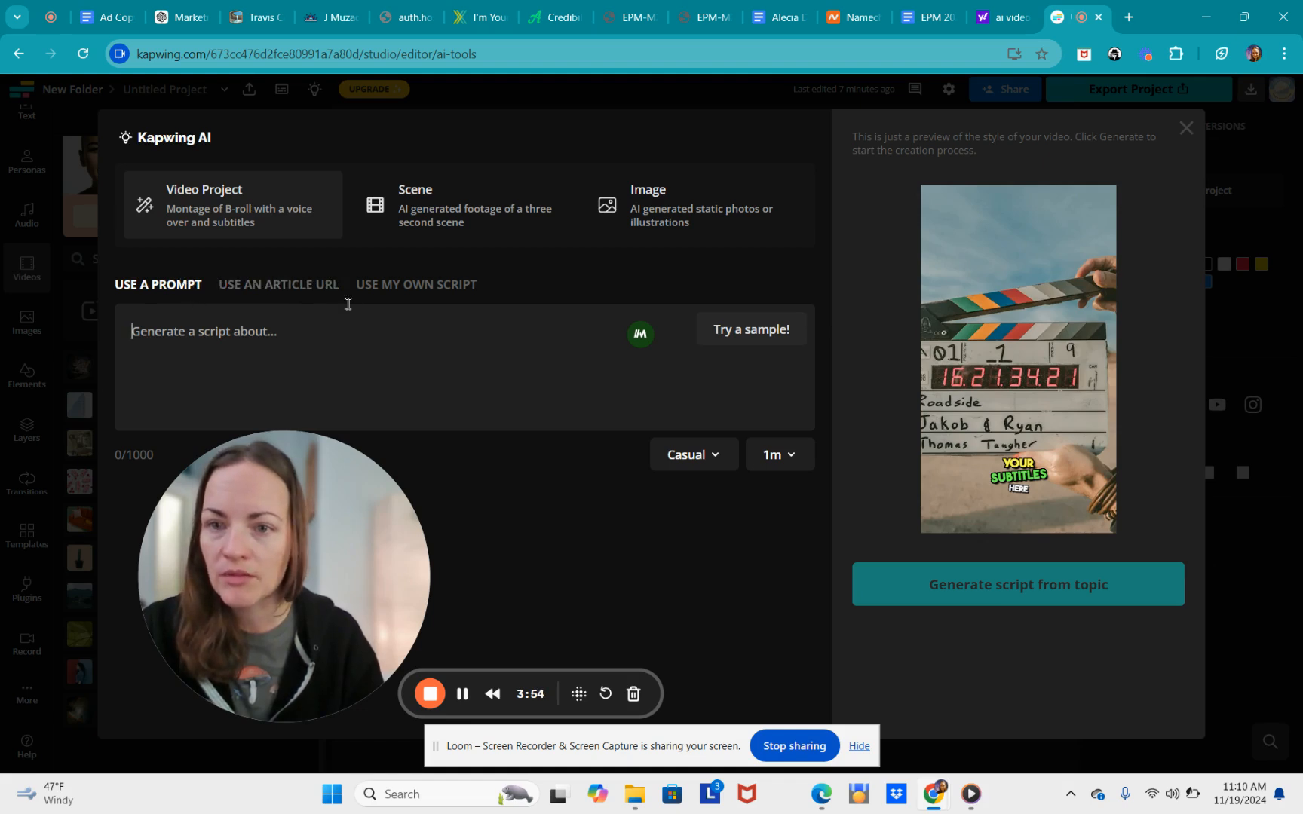
- Choose Use My Own Script and bring up the Ad Copy and Video Scripts document
{"action": "left_click", "coordinate": [389, 290]}
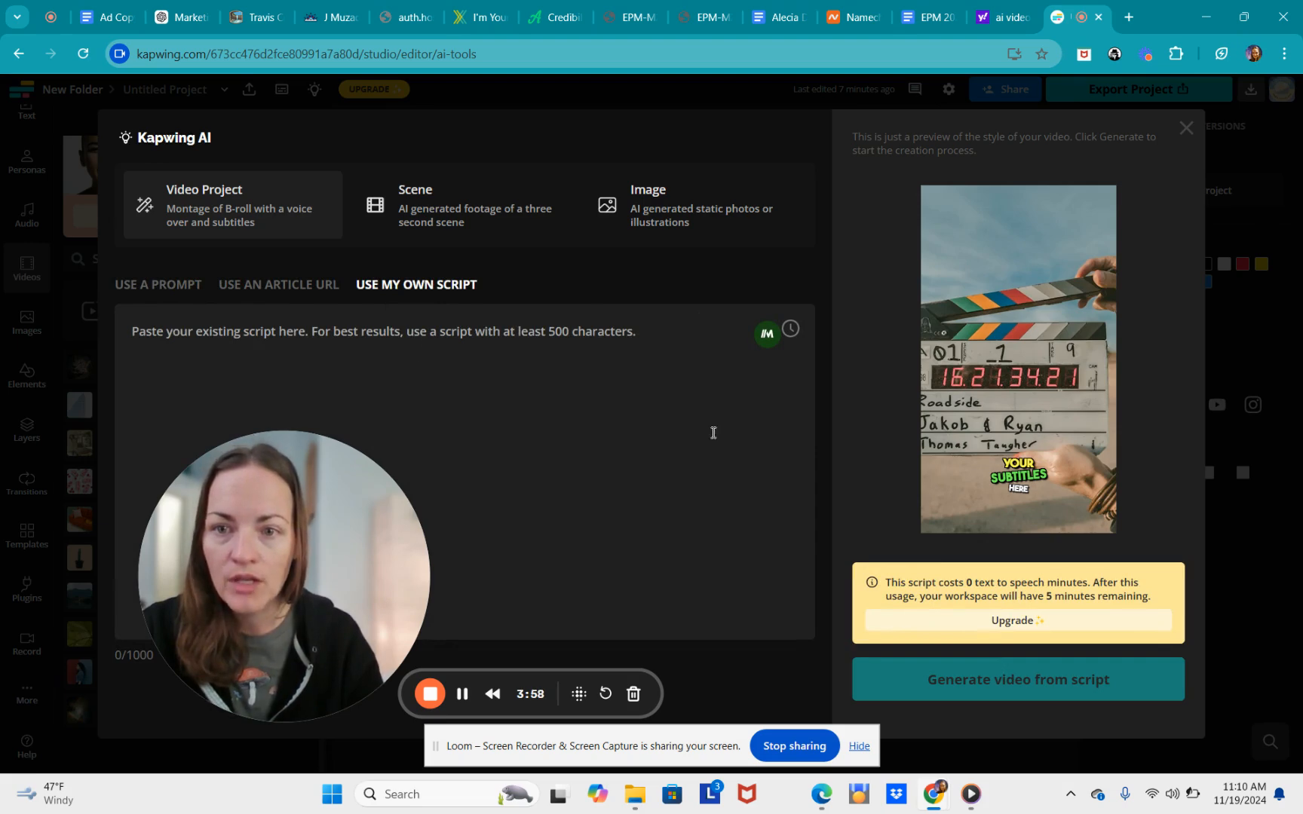
{"action": "left_click", "coordinate": [107, 16]}
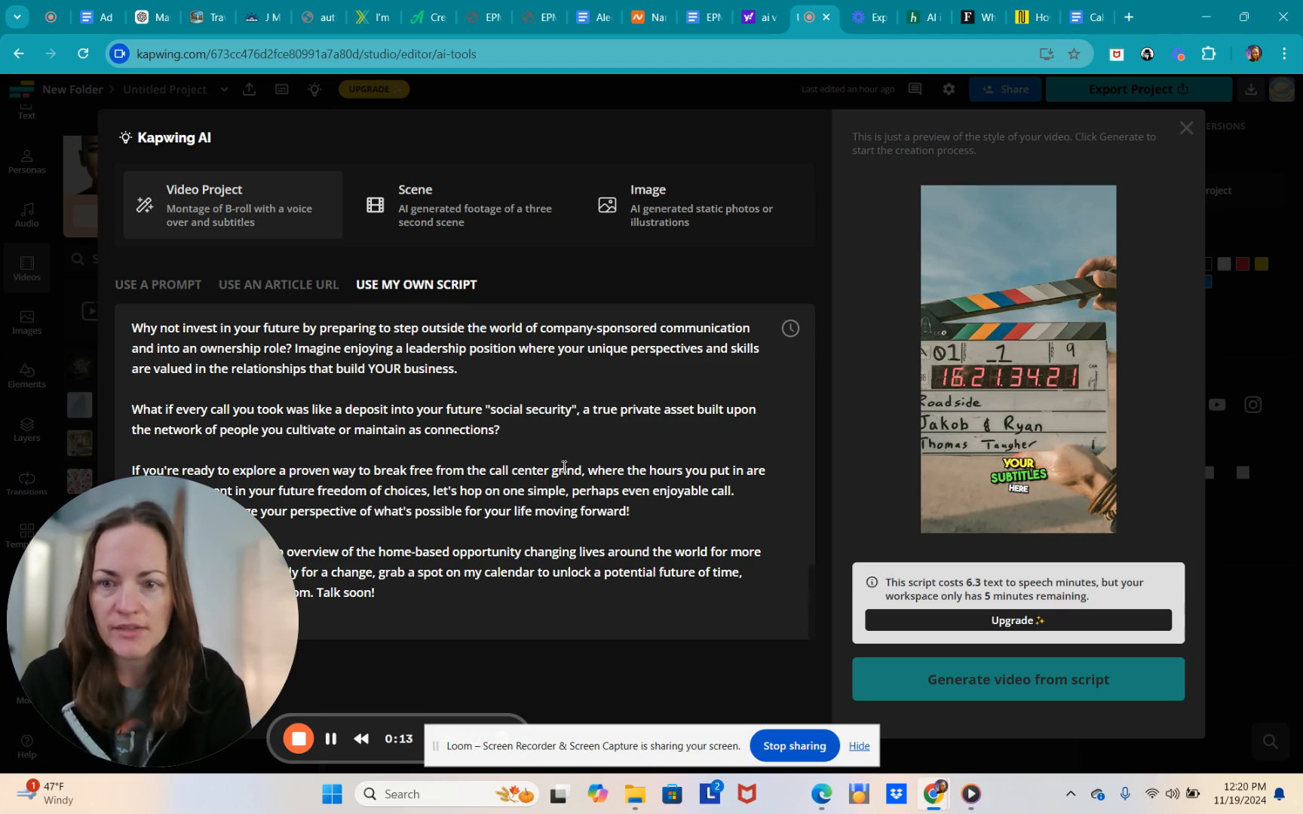
- Review the pasted script and its 1000-character limit in the script box
{"action": "left_click_drag", "start_coordinate": [156, 633], "coordinate": [266, 345]}
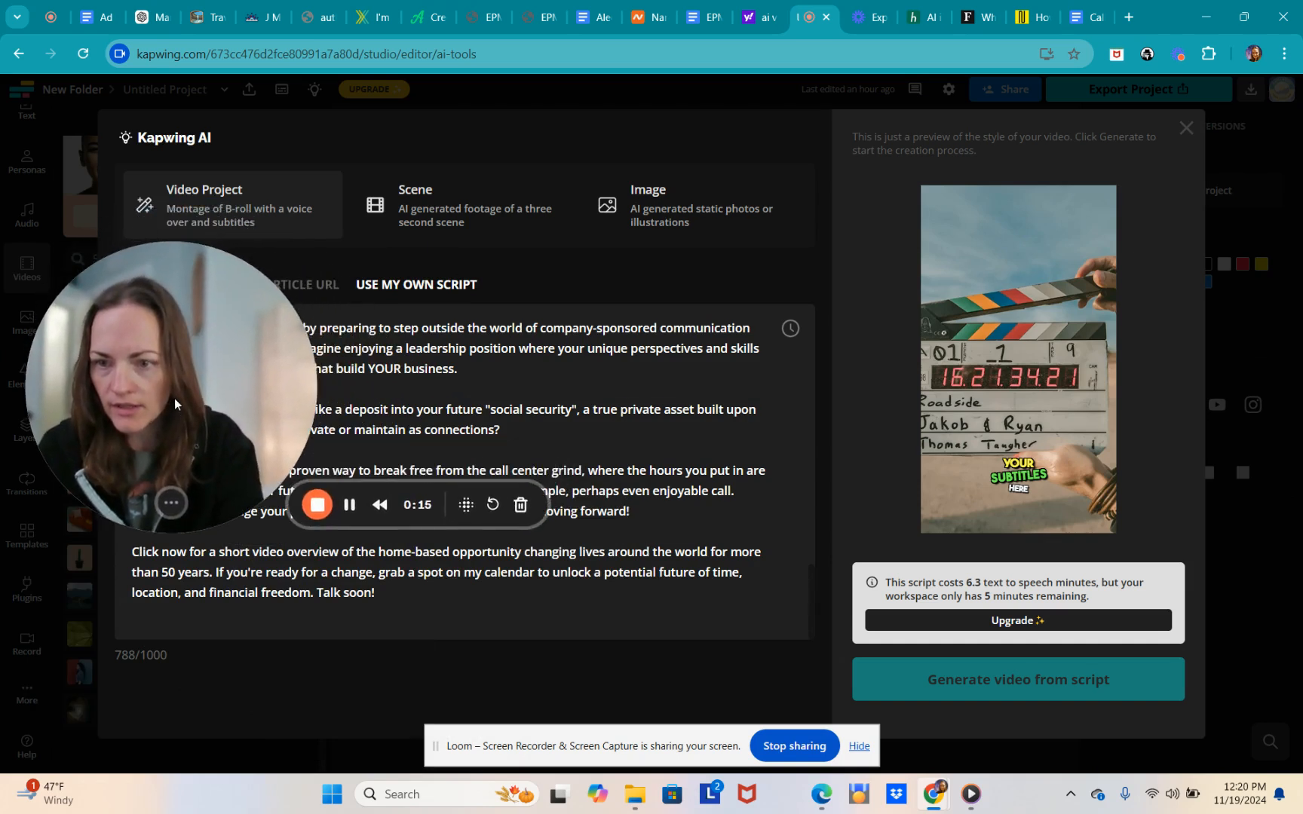
{"action": "double_click", "coordinate": [177, 659]}
{"action": "left_click", "coordinate": [190, 687]}
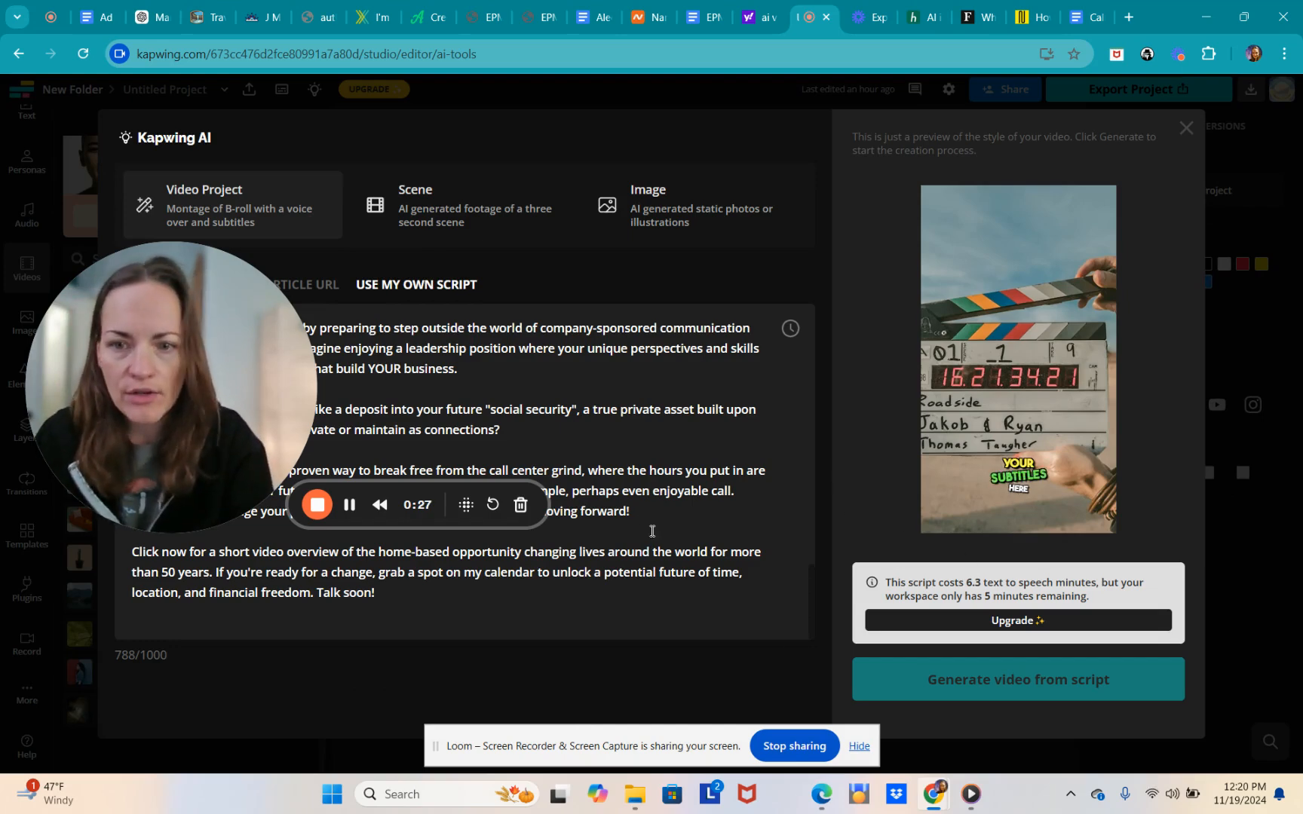
{"action": "mouse_move", "coordinate": [223, 406]}
{"action": "left_click_drag", "start_coordinate": [218, 416], "coordinate": [216, 551]}
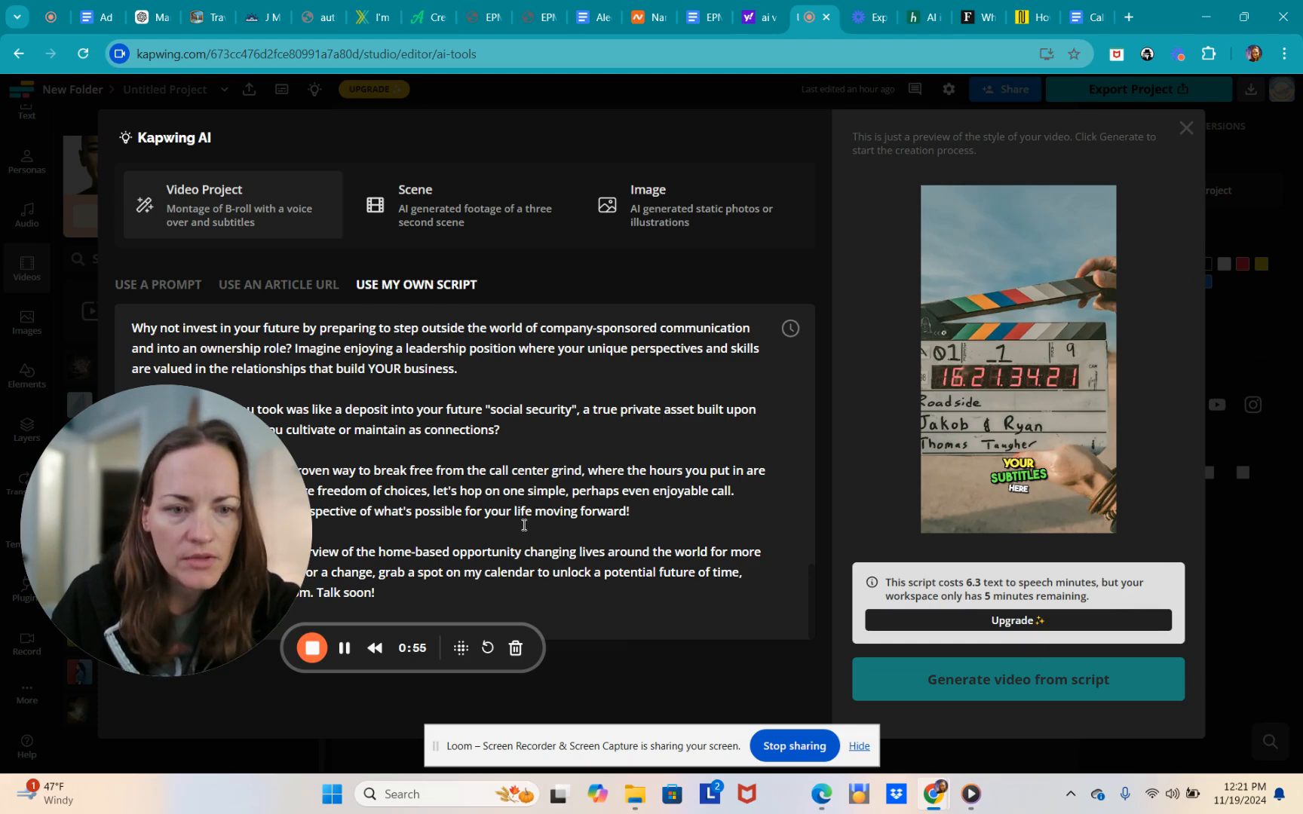
- Go through the video settings: 9:16 size, English (US) and Jacob (Male) narration
{"action": "scroll", "coordinate": [524, 525], "scroll_direction": "up", "scroll_amount": 1}
{"action": "scroll", "coordinate": [524, 525], "scroll_direction": "up", "scroll_amount": 2}
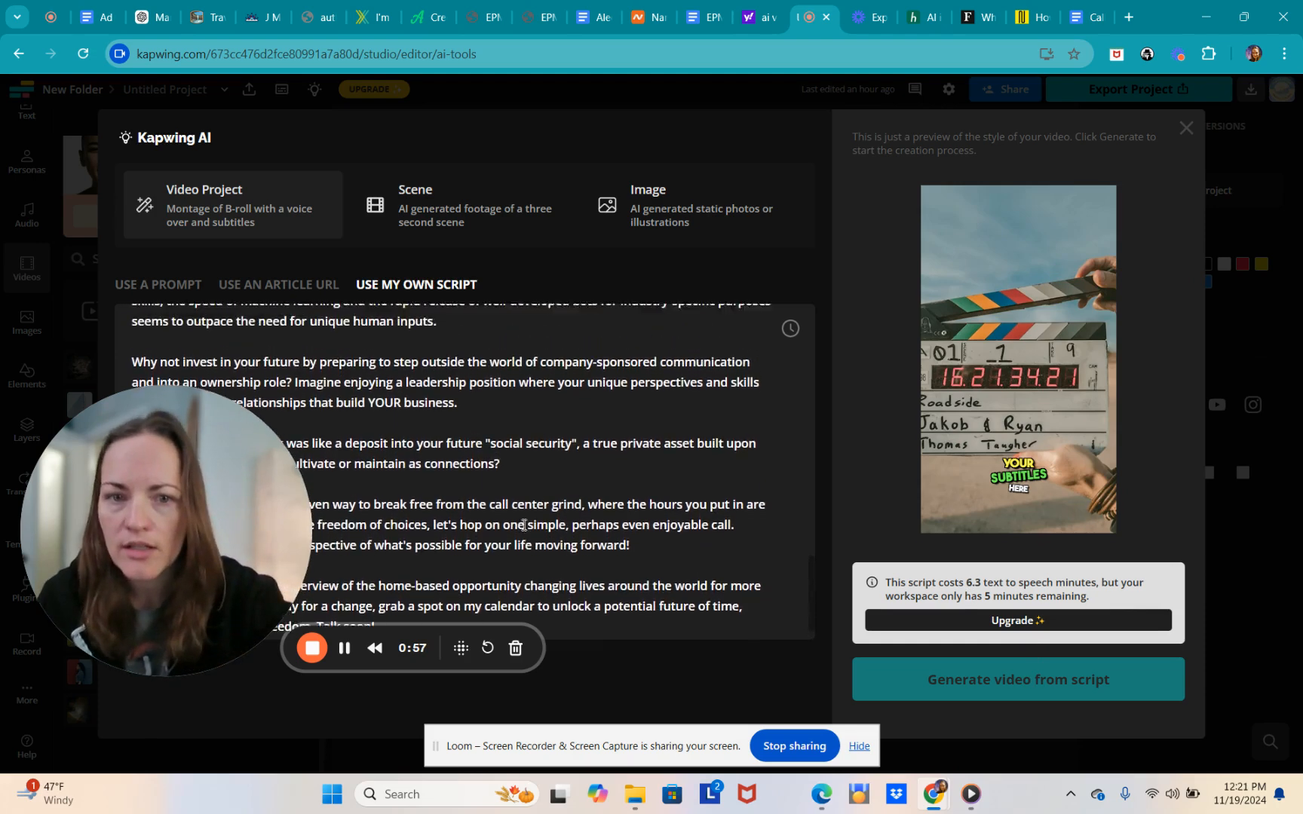
{"action": "scroll", "coordinate": [524, 525], "scroll_direction": "down", "scroll_amount": 2}
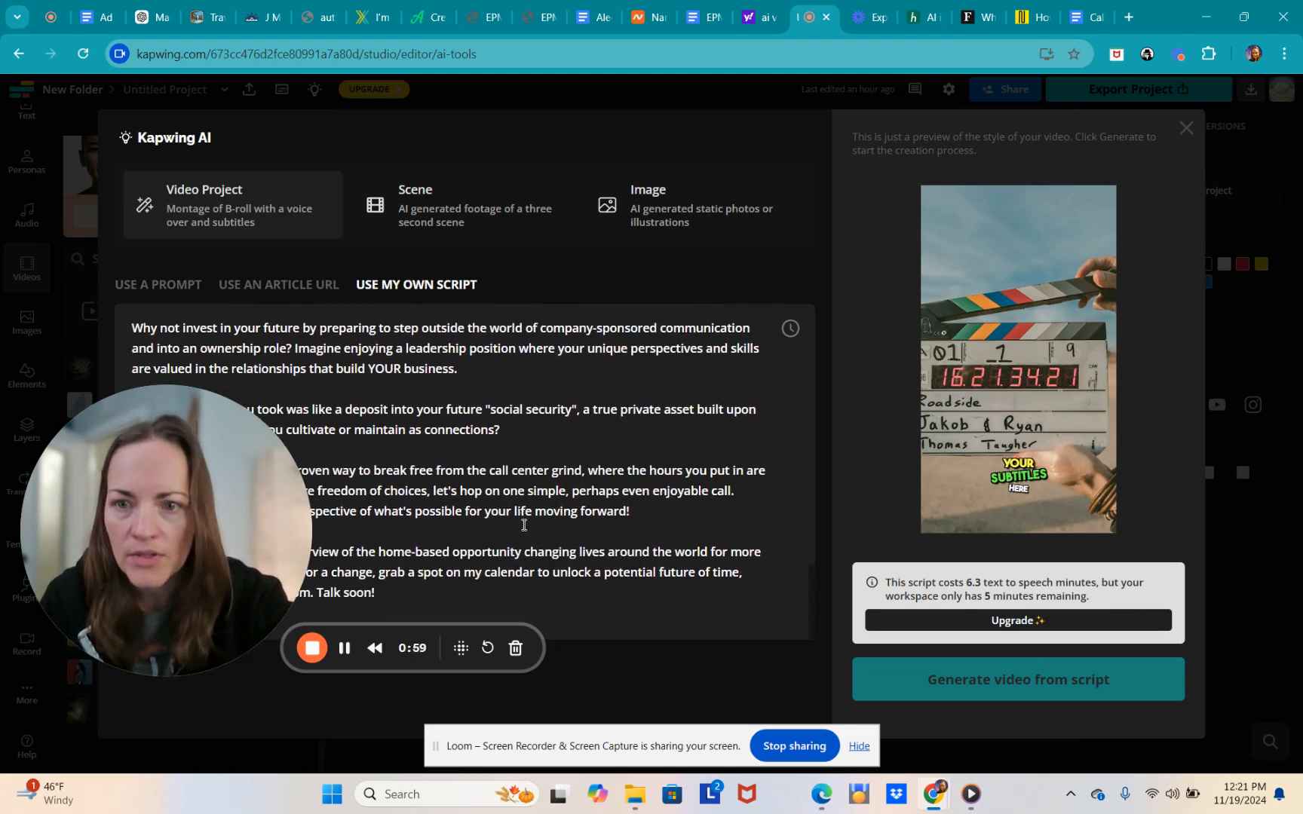
{"action": "scroll", "coordinate": [427, 435], "scroll_direction": "up", "scroll_amount": 2}
{"action": "scroll", "coordinate": [428, 436], "scroll_direction": "up", "scroll_amount": 4}
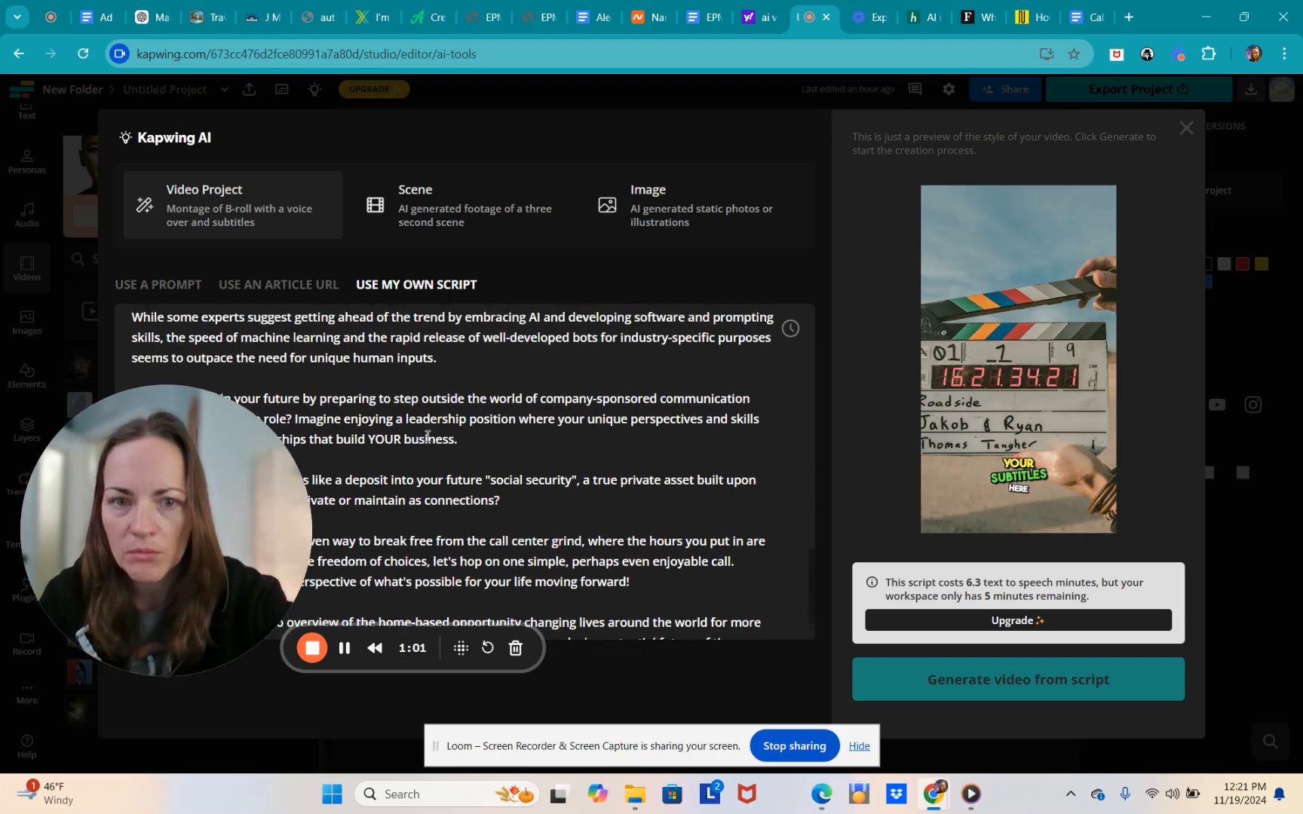
{"action": "scroll", "coordinate": [428, 436], "scroll_direction": "down", "scroll_amount": 4}
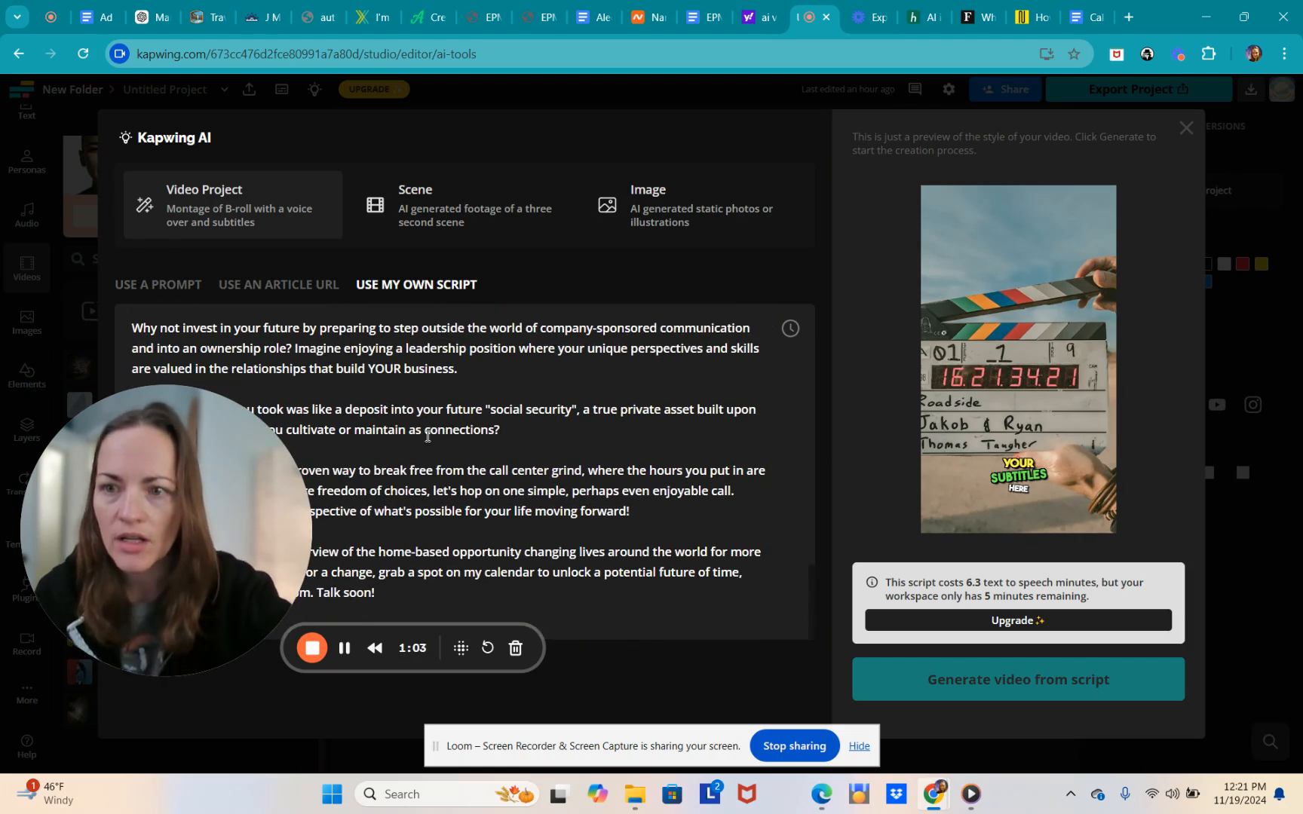
{"action": "left_click_drag", "start_coordinate": [220, 525], "coordinate": [209, 627]}
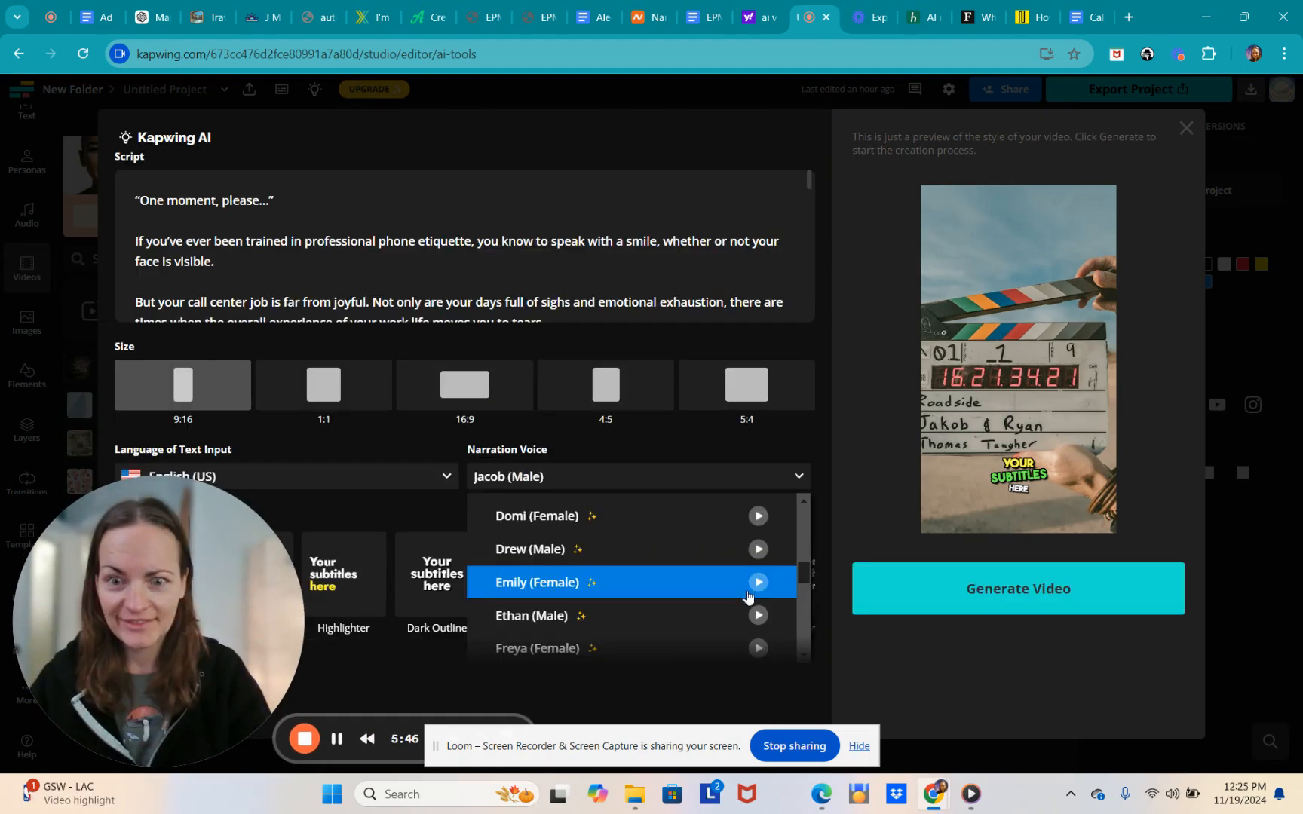
{"action": "scroll", "coordinate": [757, 596], "scroll_direction": "down", "scroll_amount": 2}
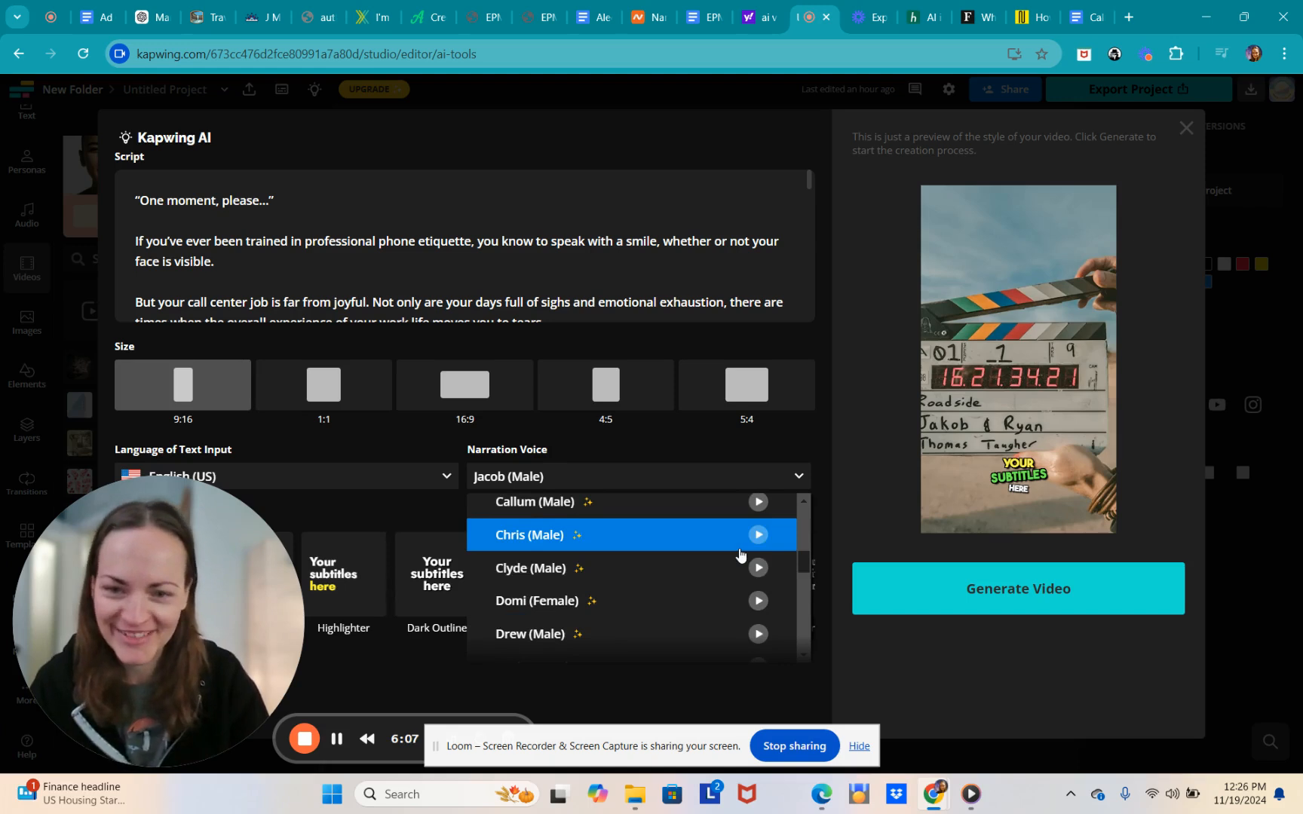
- Browse the Narration Voice list and pick a female voice, triggering the upgrade plans prompt
{"action": "scroll", "coordinate": [727, 564], "scroll_direction": "up", "scroll_amount": 1}
{"action": "scroll", "coordinate": [725, 570], "scroll_direction": "up", "scroll_amount": 1}
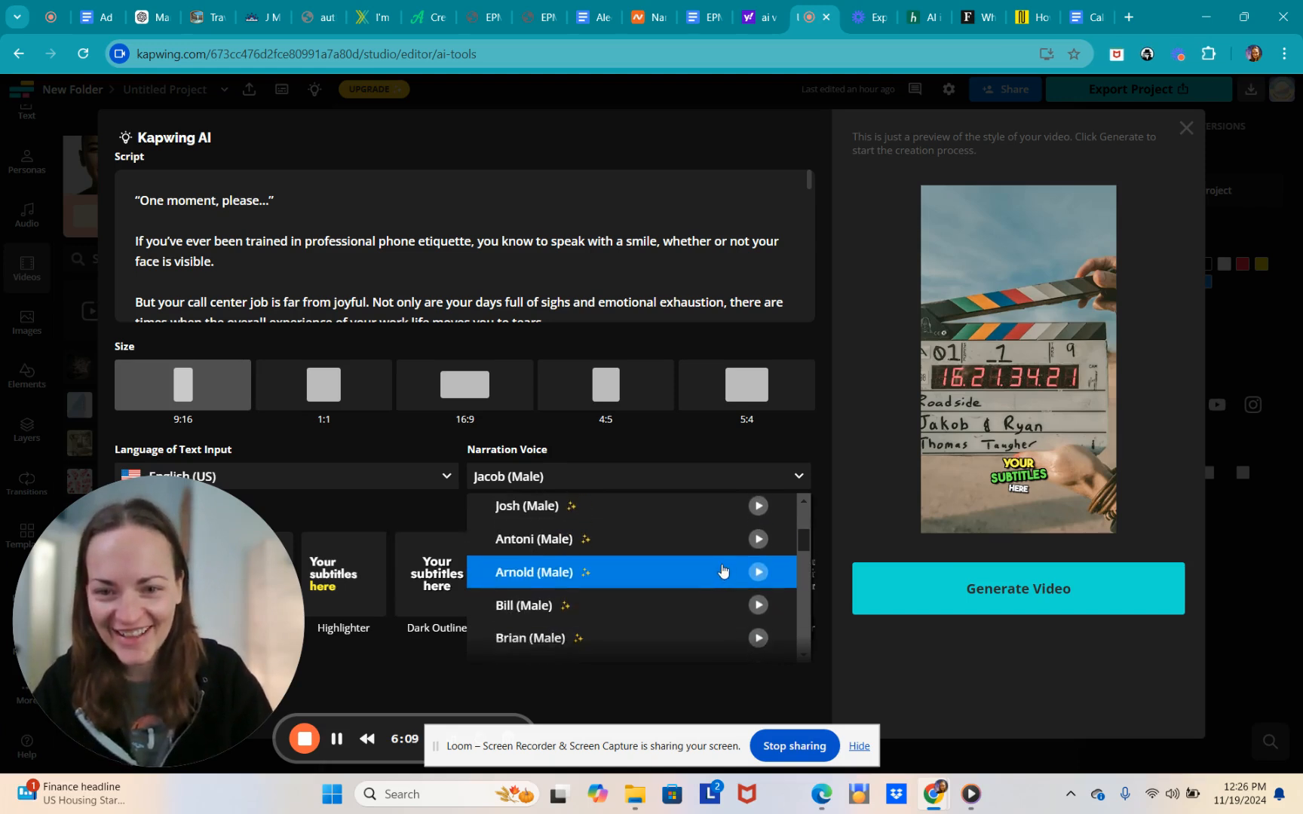
{"action": "scroll", "coordinate": [724, 570], "scroll_direction": "up", "scroll_amount": 1}
{"action": "scroll", "coordinate": [746, 558], "scroll_direction": "up", "scroll_amount": 1}
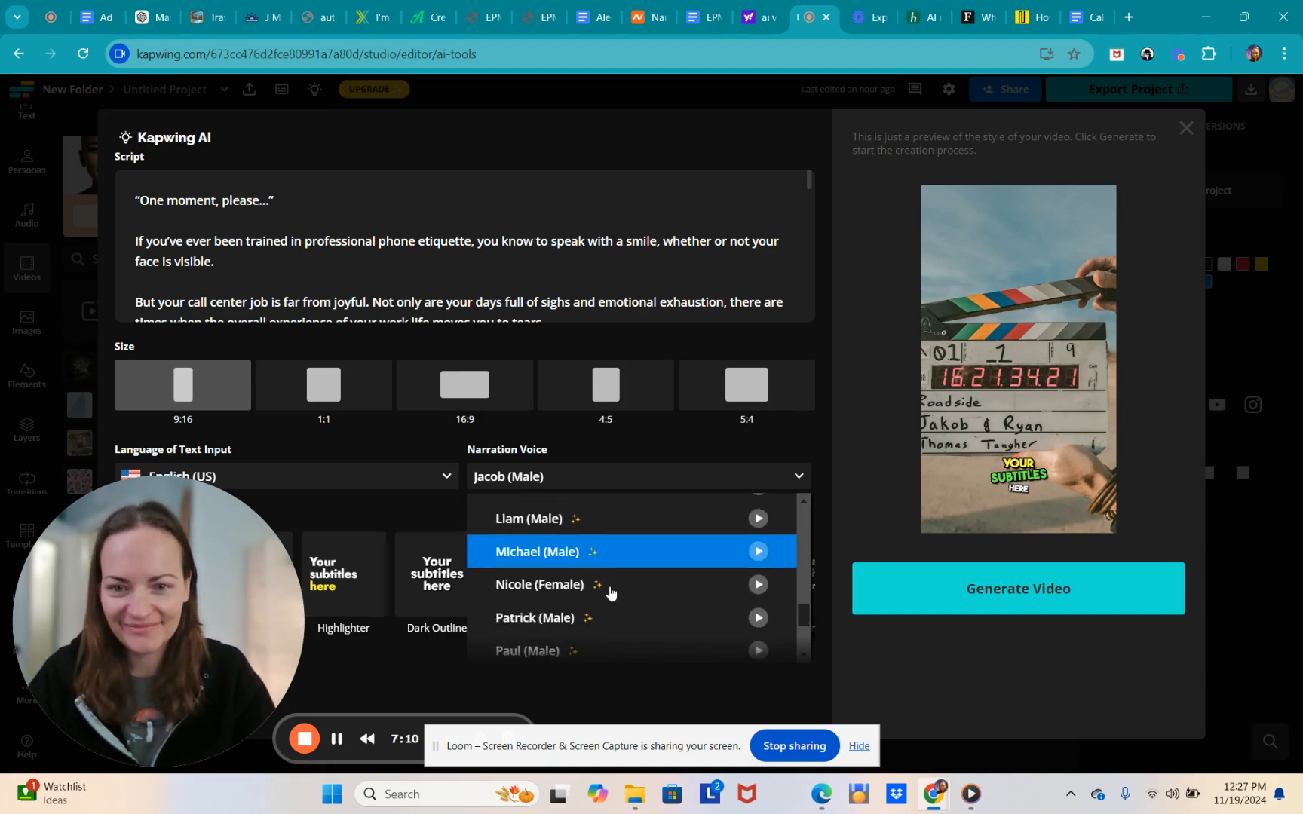
{"action": "scroll", "coordinate": [608, 594], "scroll_direction": "down", "scroll_amount": 2}
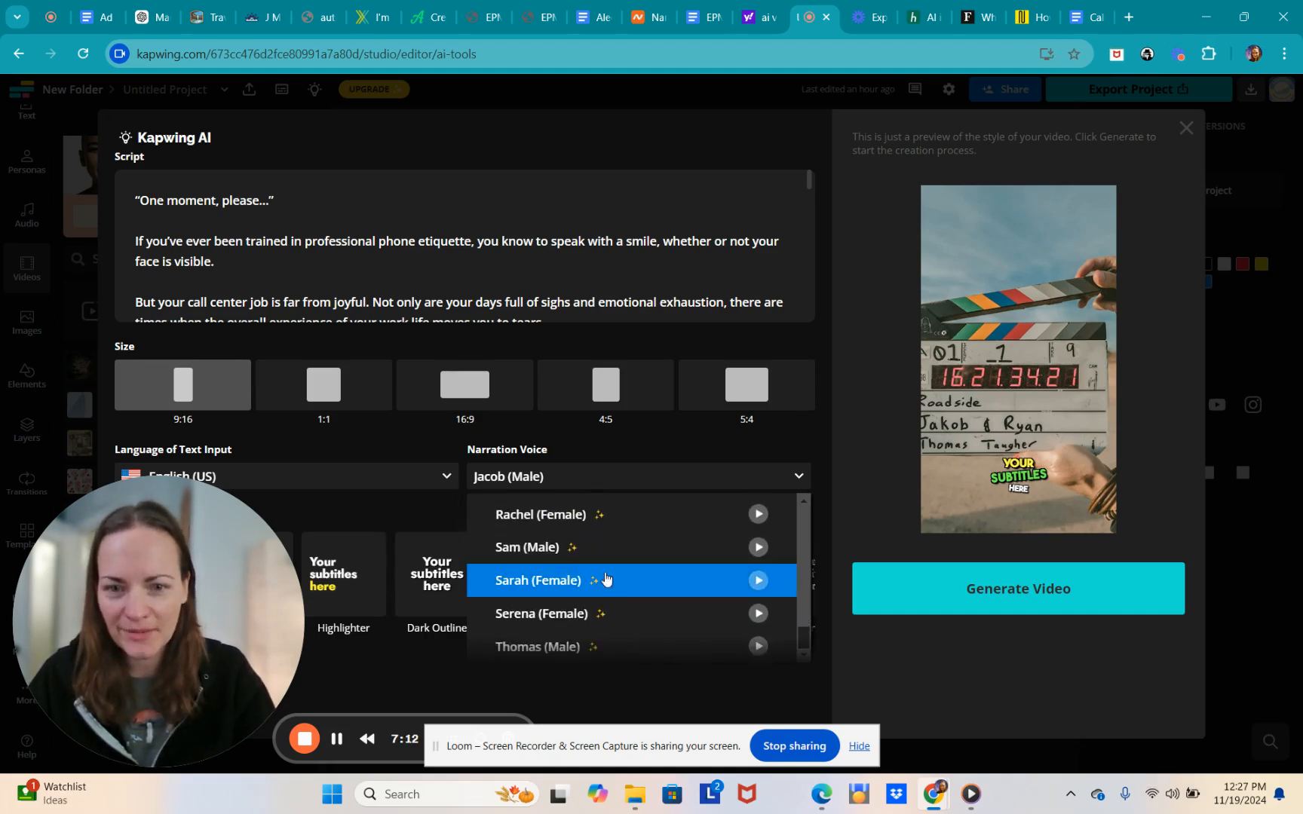
{"action": "left_click", "coordinate": [633, 514]}
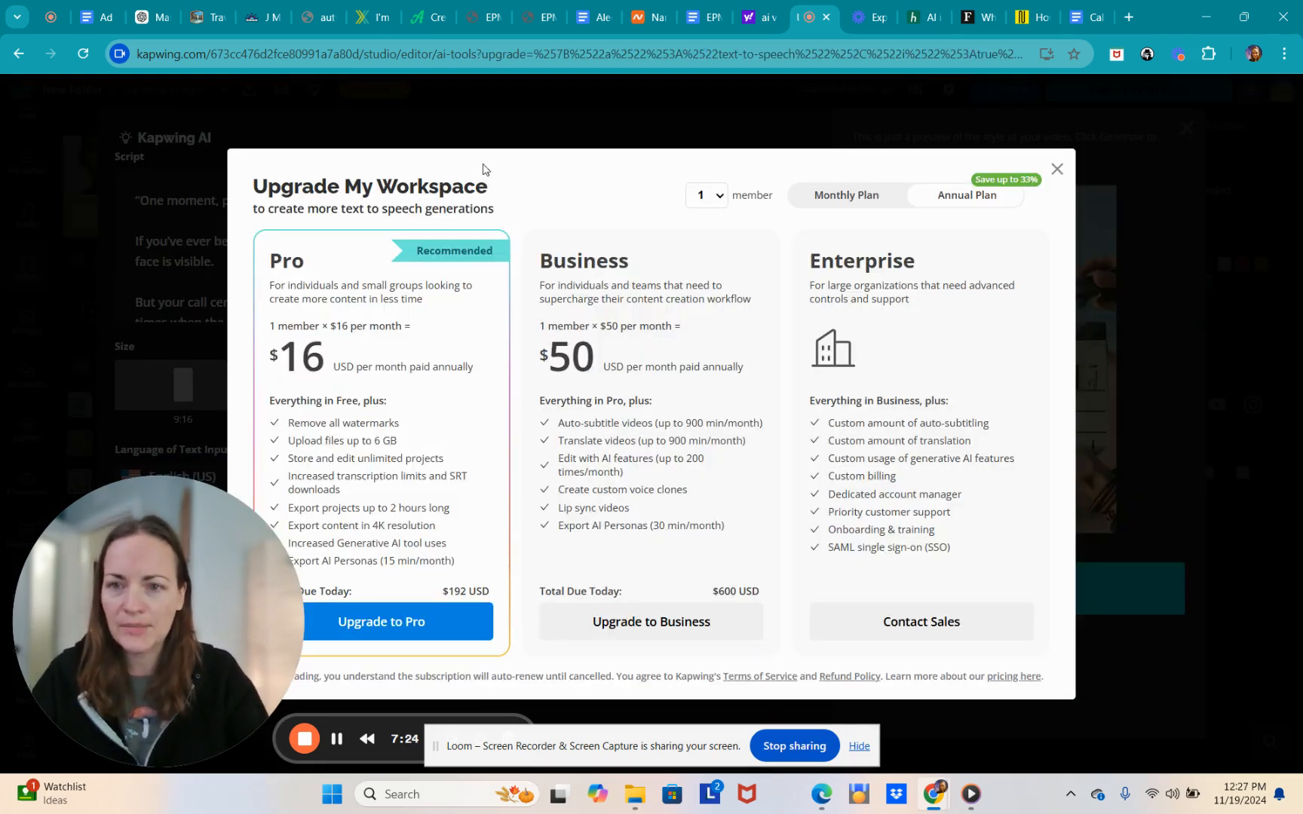
- Close the Upgrade My Workspace dialog, leaving Ella (Female) narration and English (UK) selected
{"action": "left_click", "coordinate": [1059, 171]}
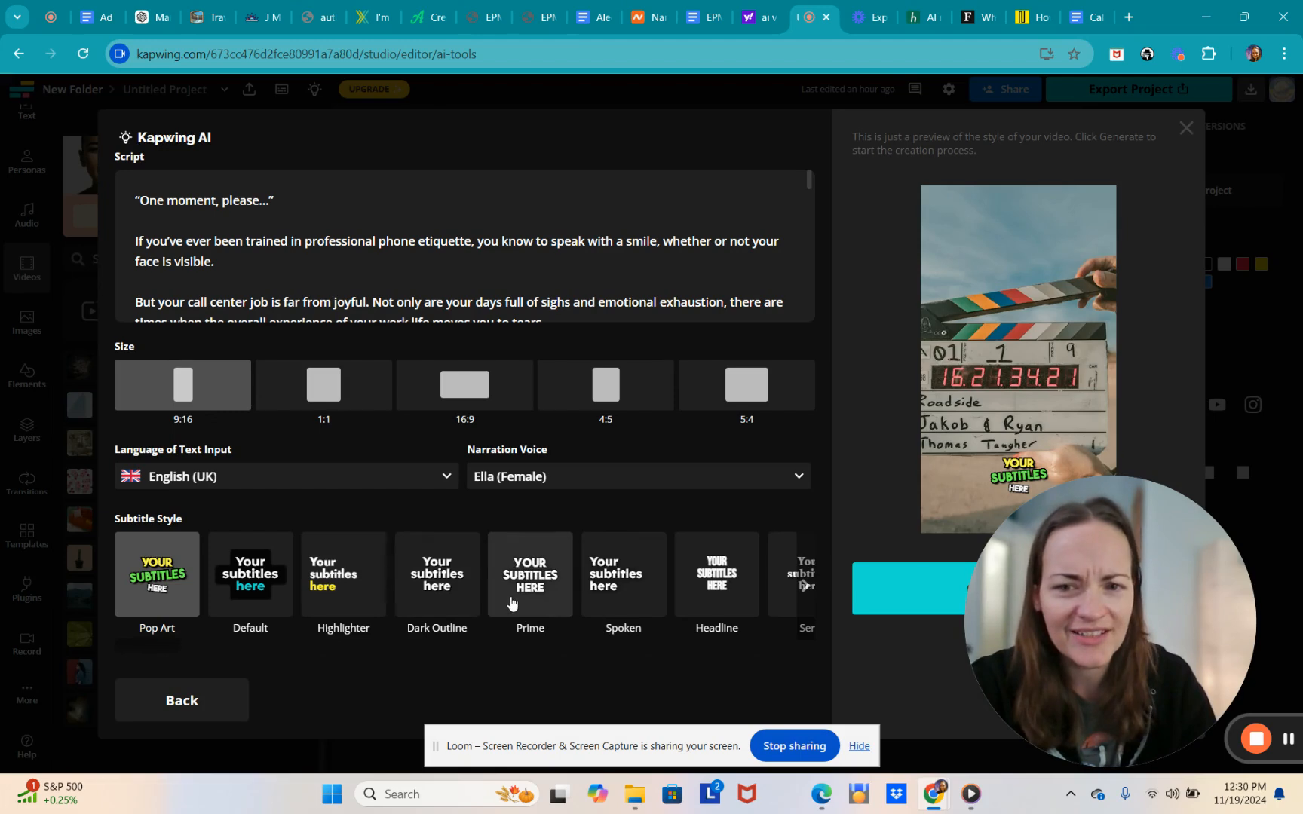
- Keep English (UK) as language and page through the subtitle styles to choose Spoken
{"action": "left_click", "coordinate": [236, 477]}
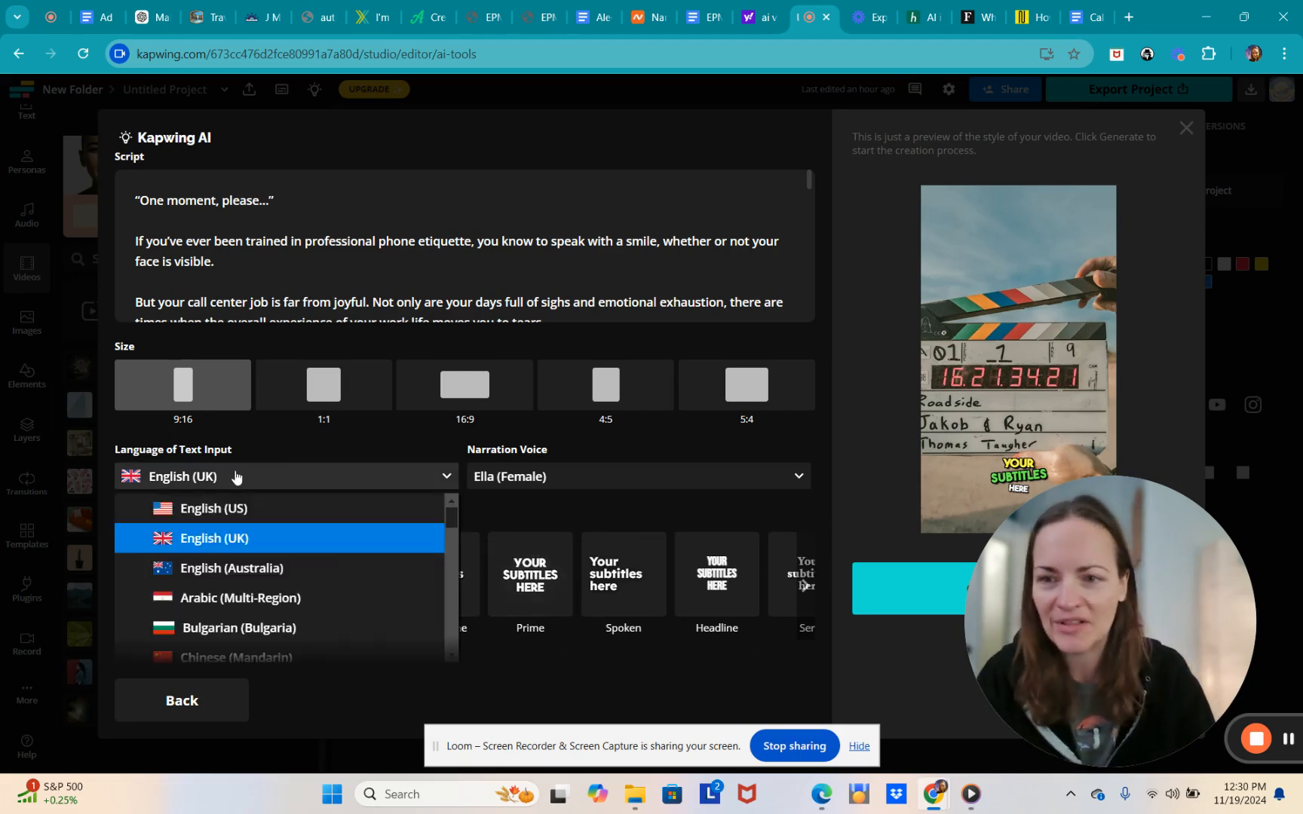
{"action": "left_click", "coordinate": [236, 476]}
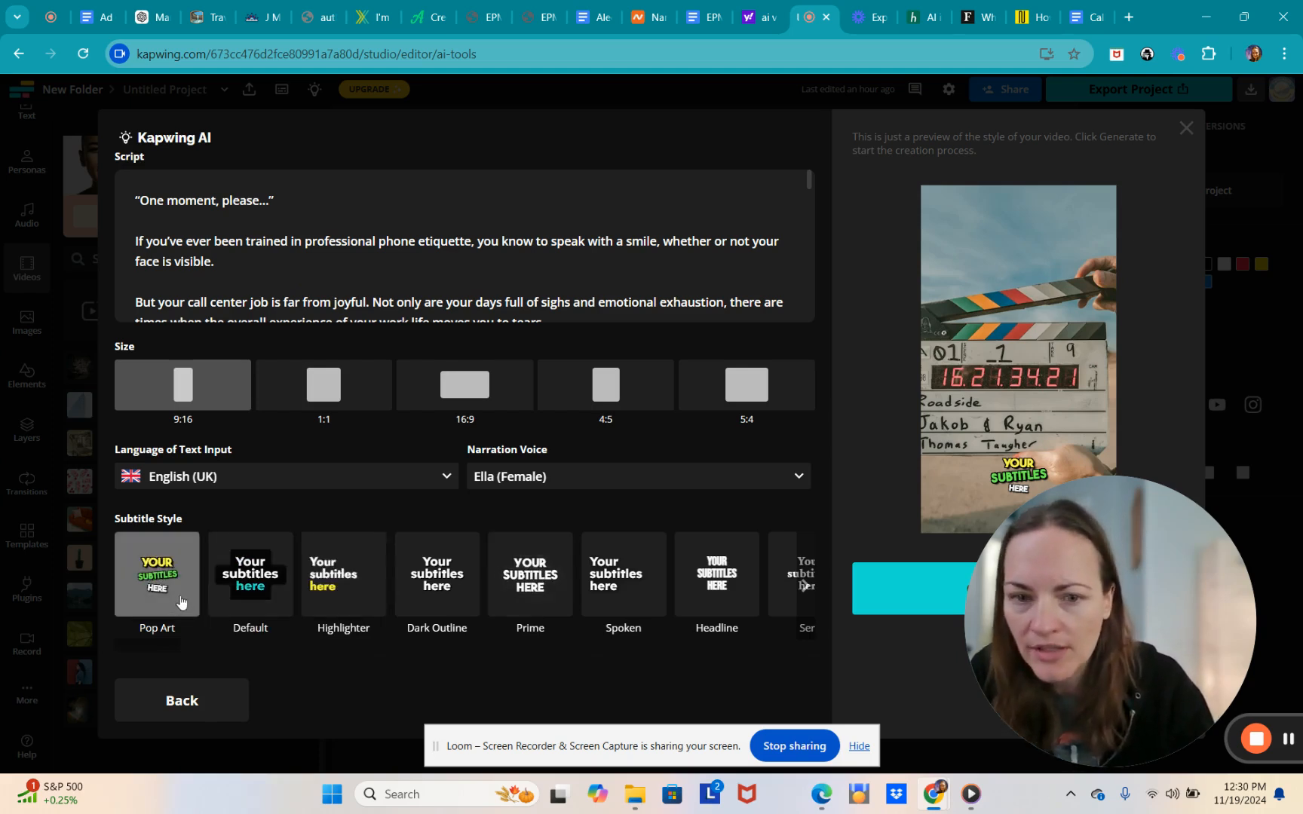
{"action": "left_click", "coordinate": [804, 586]}
{"action": "left_click", "coordinate": [805, 588]}
{"action": "left_click", "coordinate": [805, 587]}
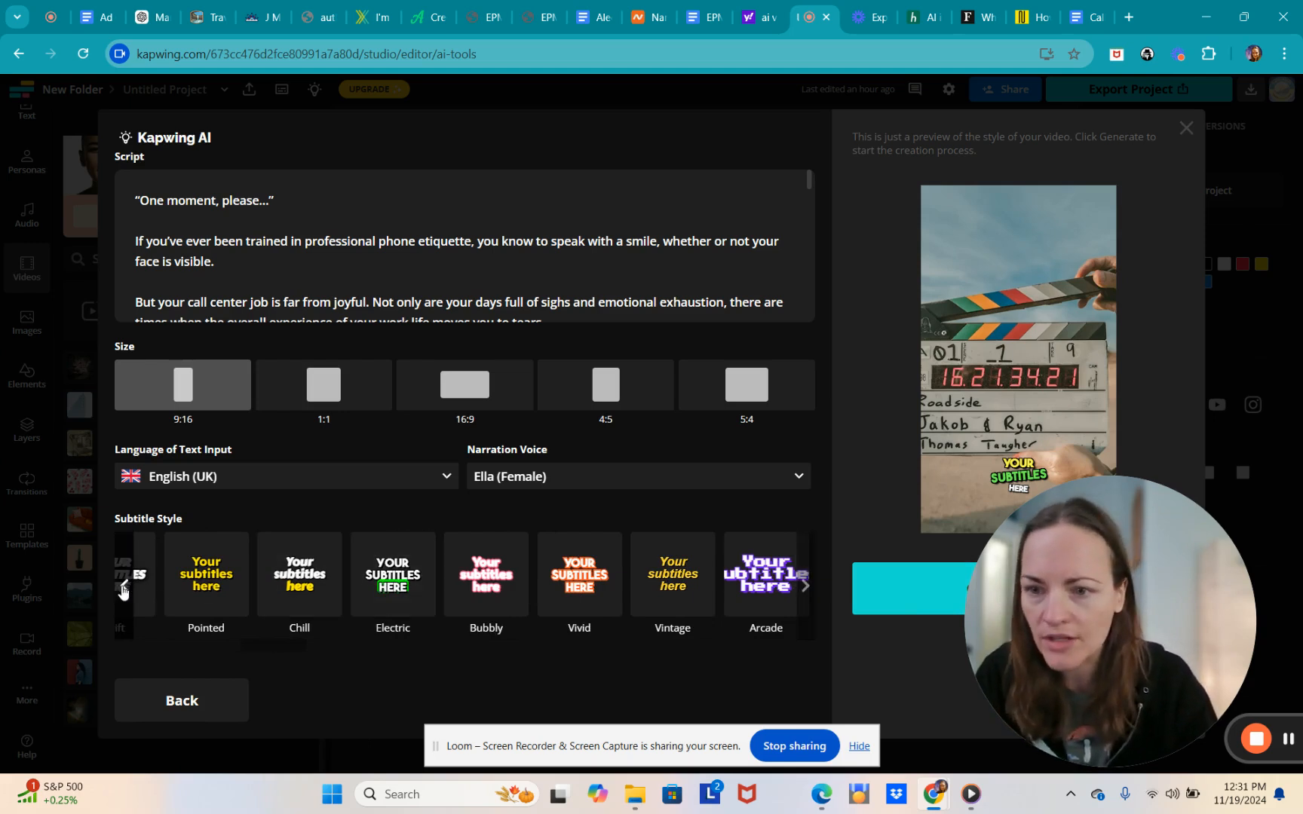
{"action": "left_click", "coordinate": [123, 588]}
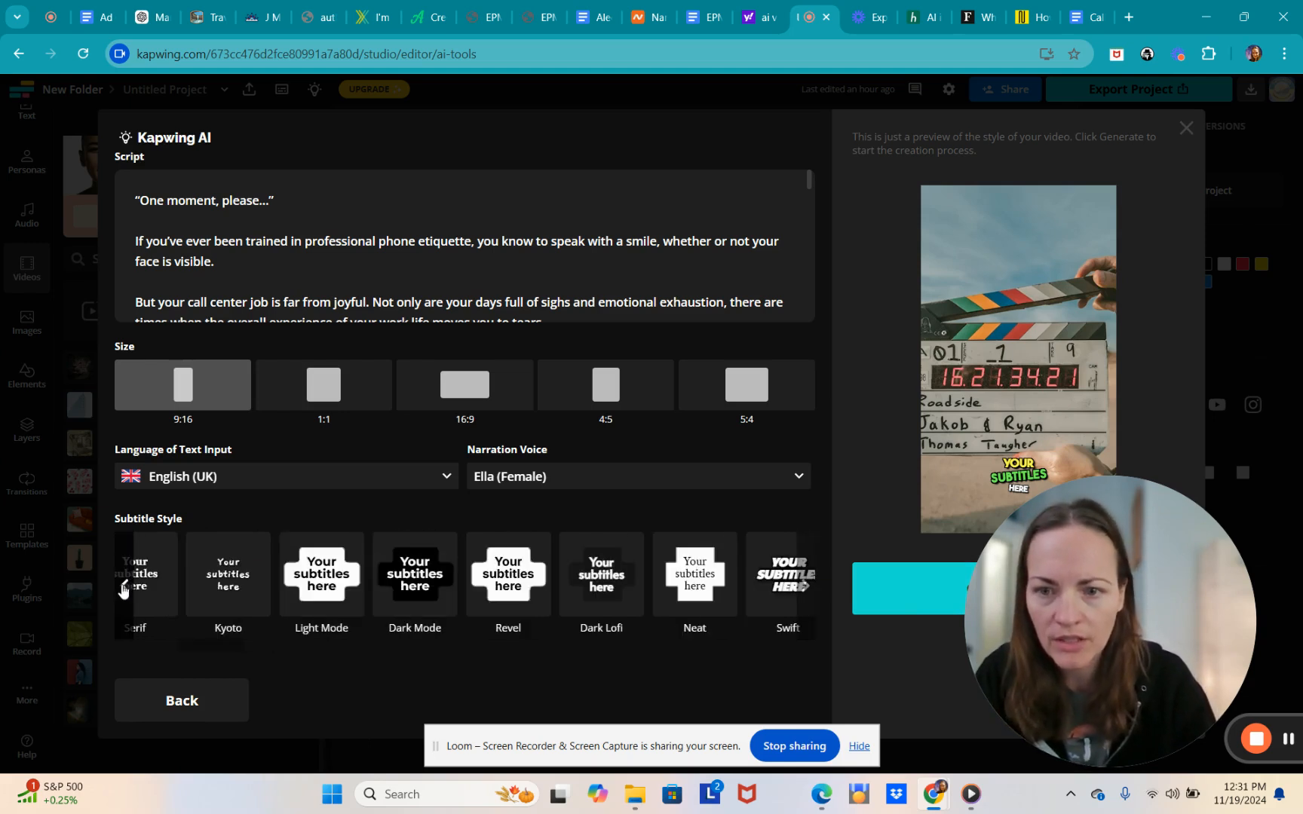
{"action": "left_click", "coordinate": [123, 588]}
{"action": "left_click", "coordinate": [123, 588]}
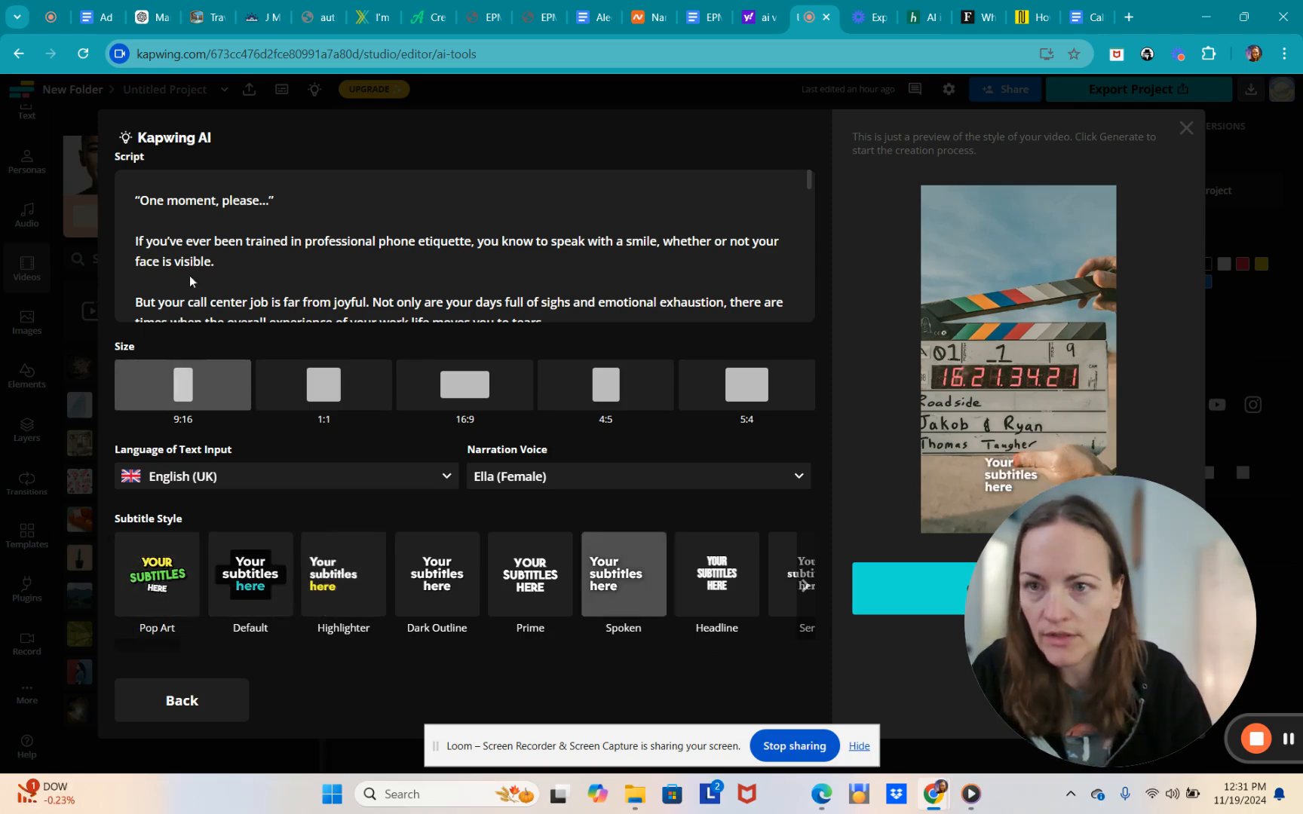
{"action": "scroll", "coordinate": [371, 216], "scroll_direction": "down", "scroll_amount": 1}
{"action": "scroll", "coordinate": [370, 226], "scroll_direction": "down", "scroll_amount": 15}
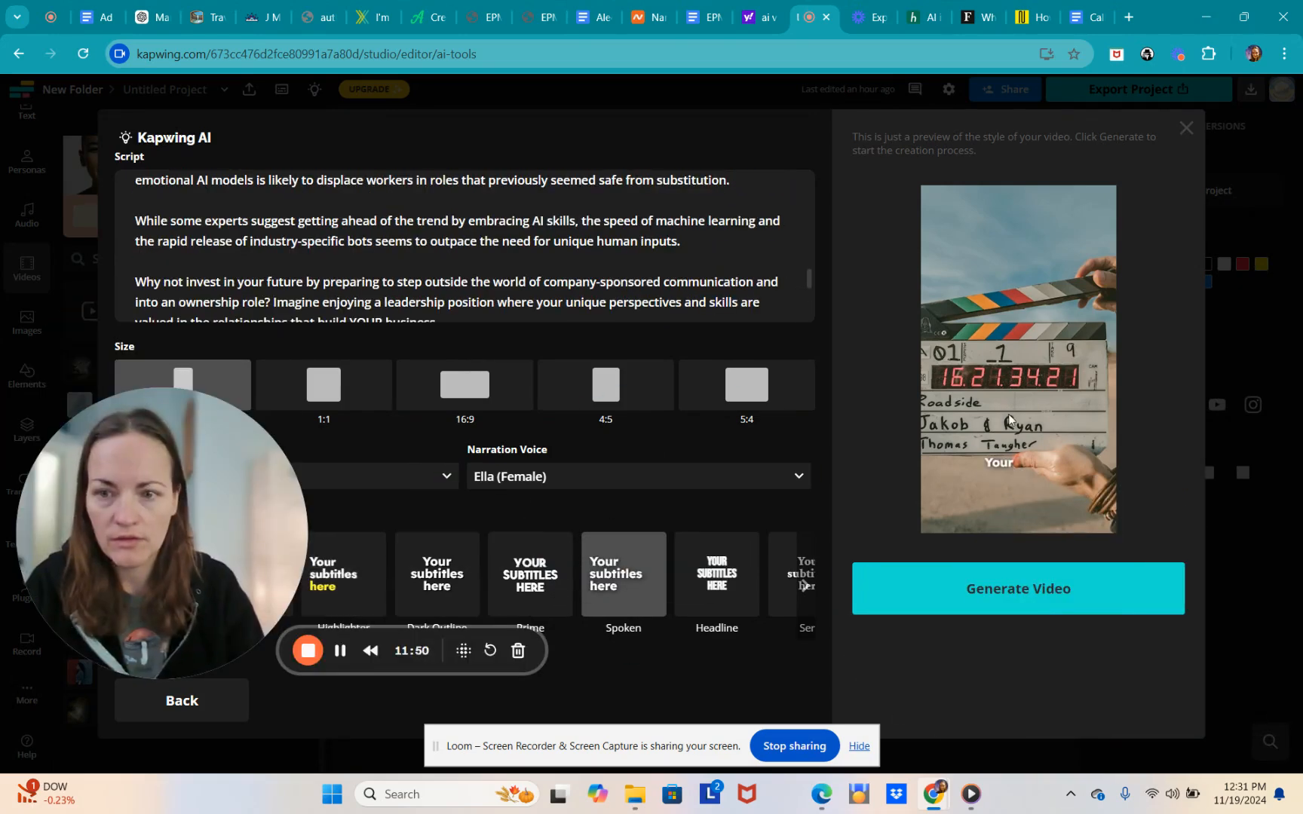
- Generate the 9:16 video with Ella (Female) narration and Spoken subtitles
{"action": "left_click", "coordinate": [1033, 597]}
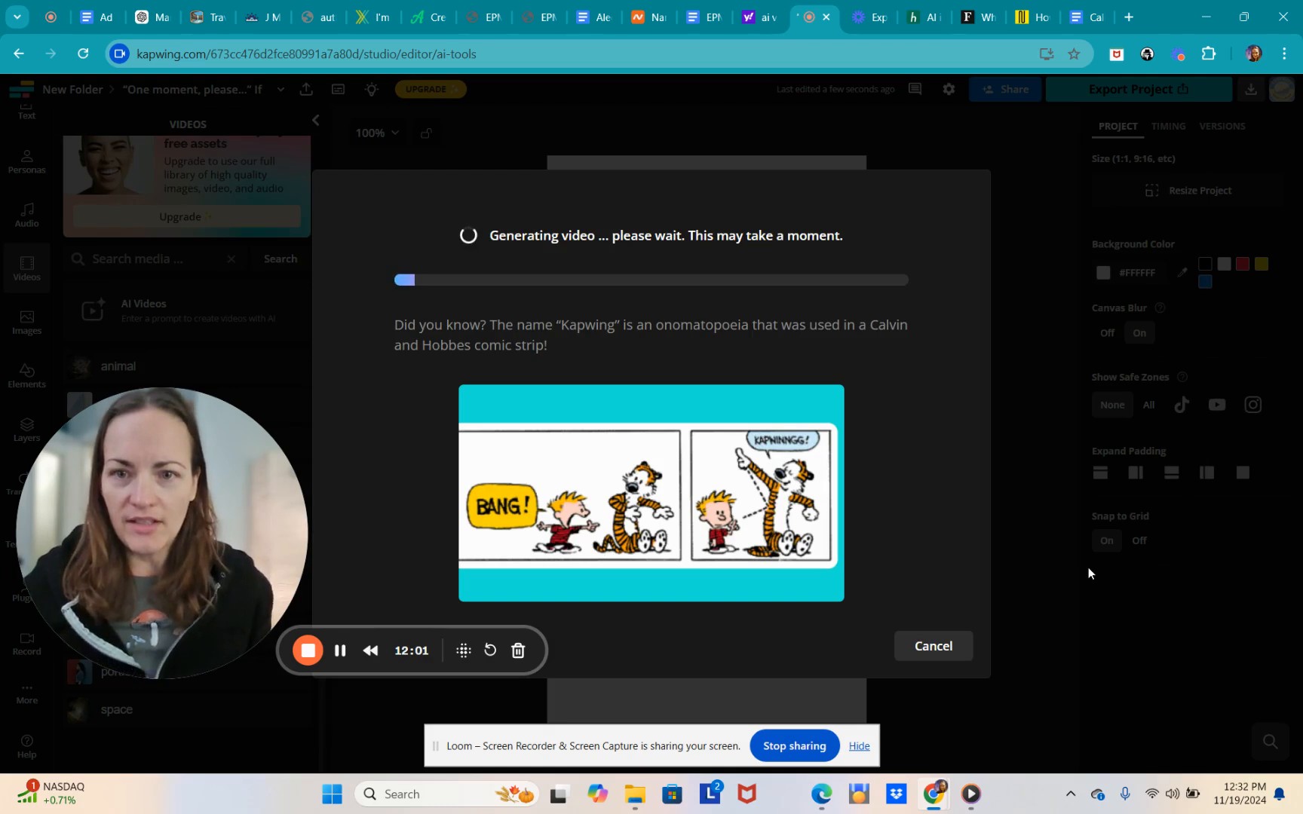
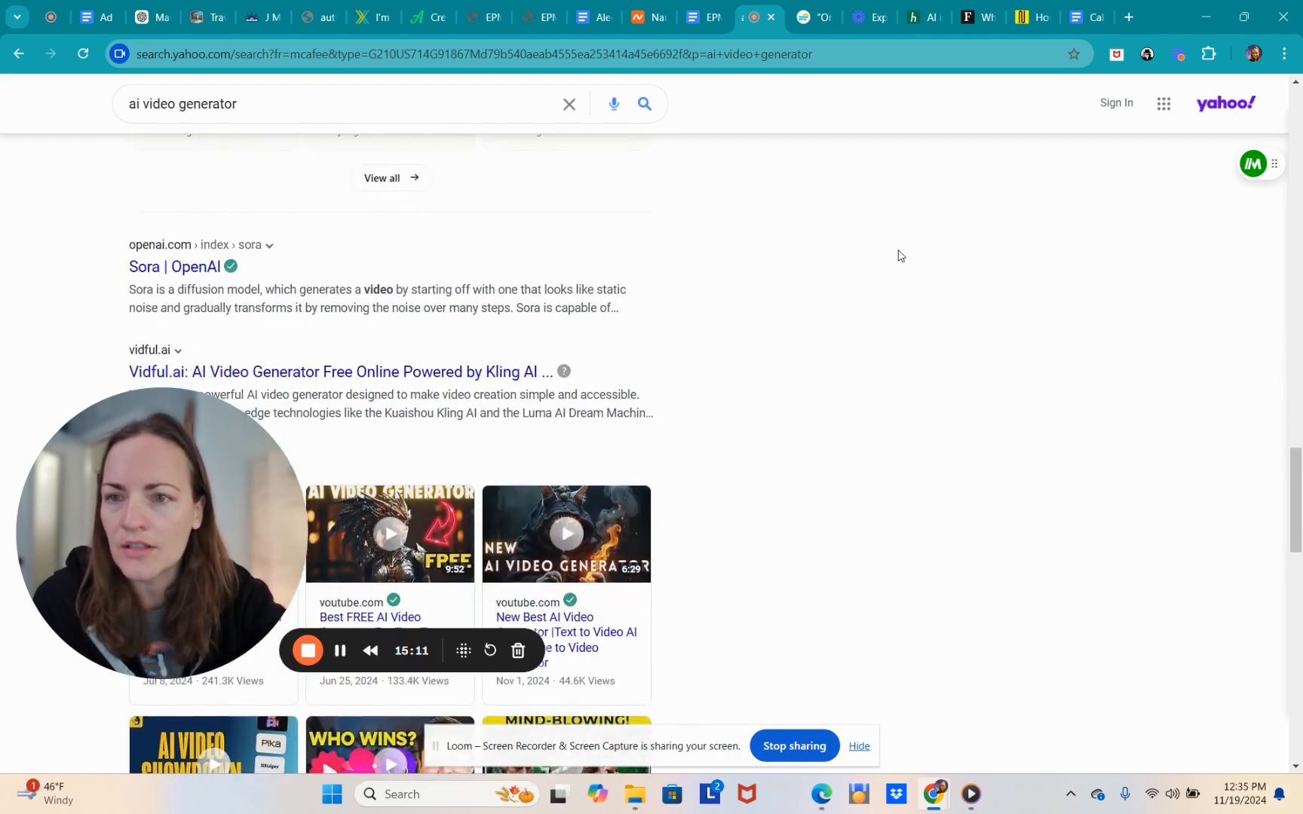
- Close the floating widget on the Yahoo results page and switch back to the Kapwing editor tab
{"action": "scroll", "coordinate": [898, 256], "scroll_direction": "down", "scroll_amount": 10}
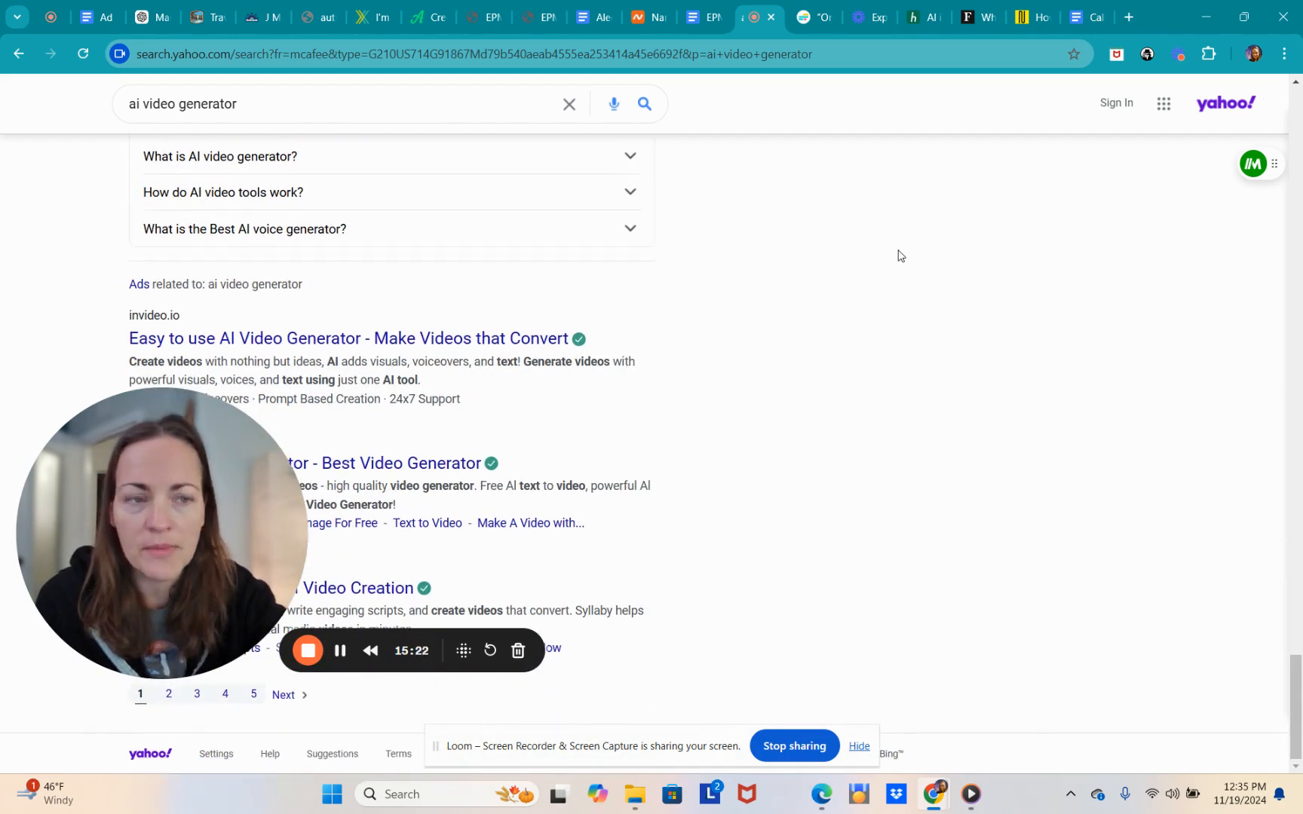
{"action": "scroll", "coordinate": [898, 256], "scroll_direction": "up", "scroll_amount": 2}
{"action": "scroll", "coordinate": [898, 256], "scroll_direction": "down", "scroll_amount": 1}
{"action": "scroll", "coordinate": [898, 256], "scroll_direction": "up", "scroll_amount": 1}
{"action": "scroll", "coordinate": [898, 256], "scroll_direction": "up", "scroll_amount": 3}
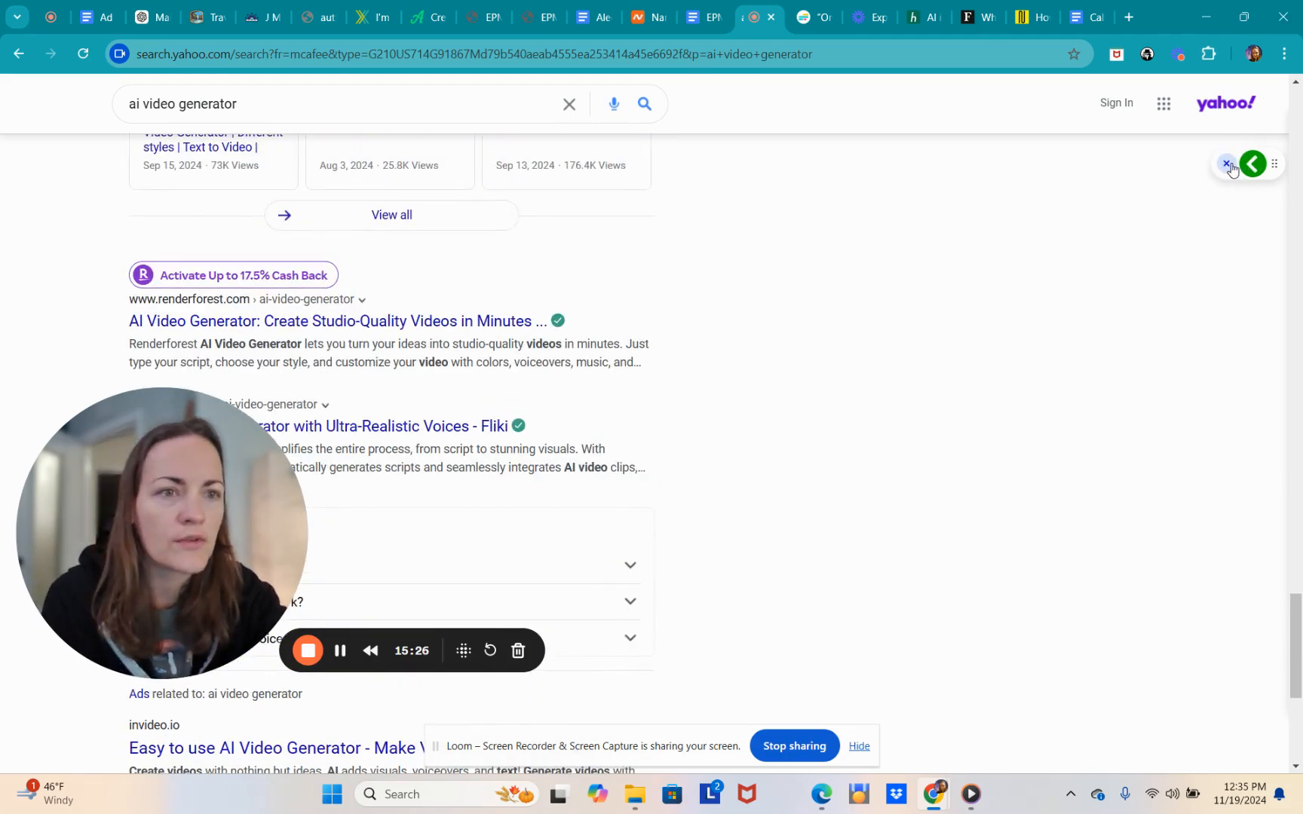
{"action": "left_click", "coordinate": [1225, 164]}
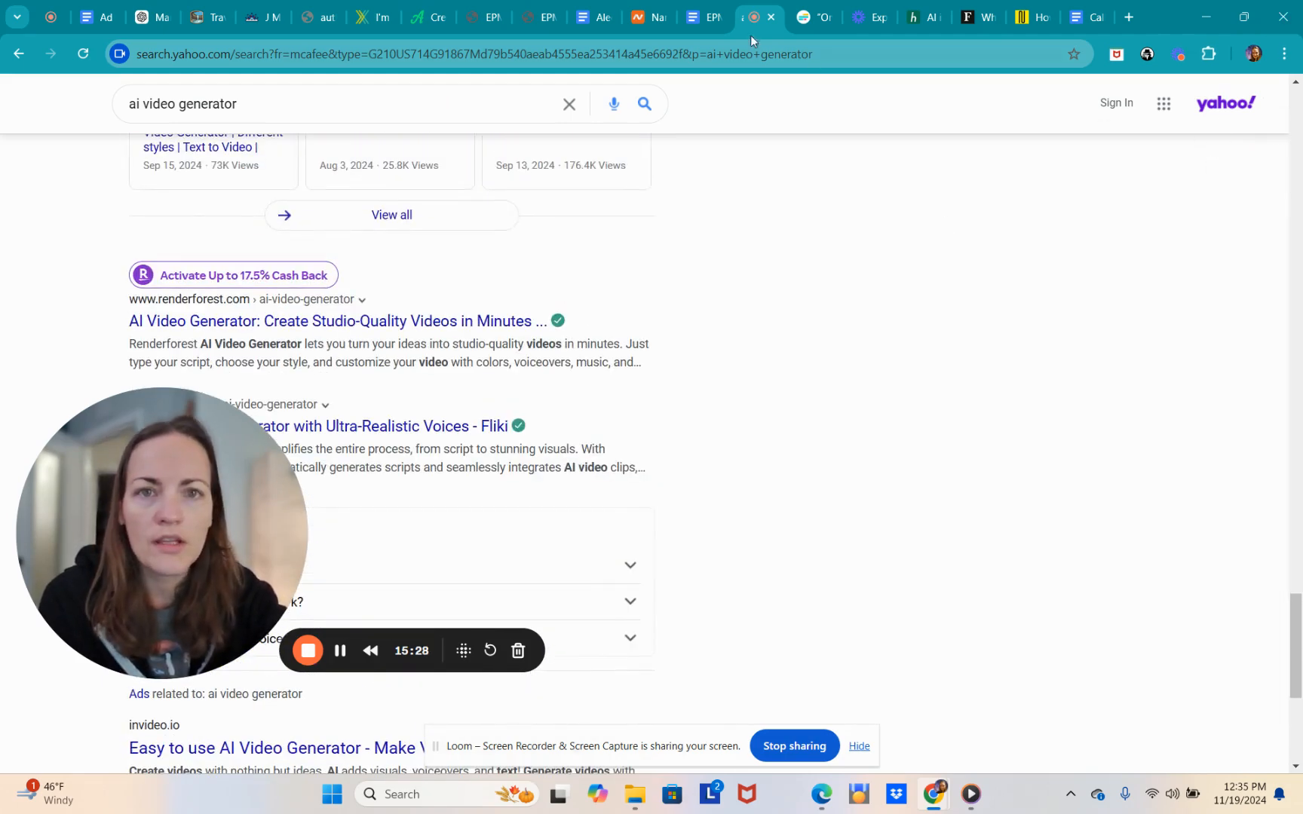
{"action": "left_click", "coordinate": [806, 19]}
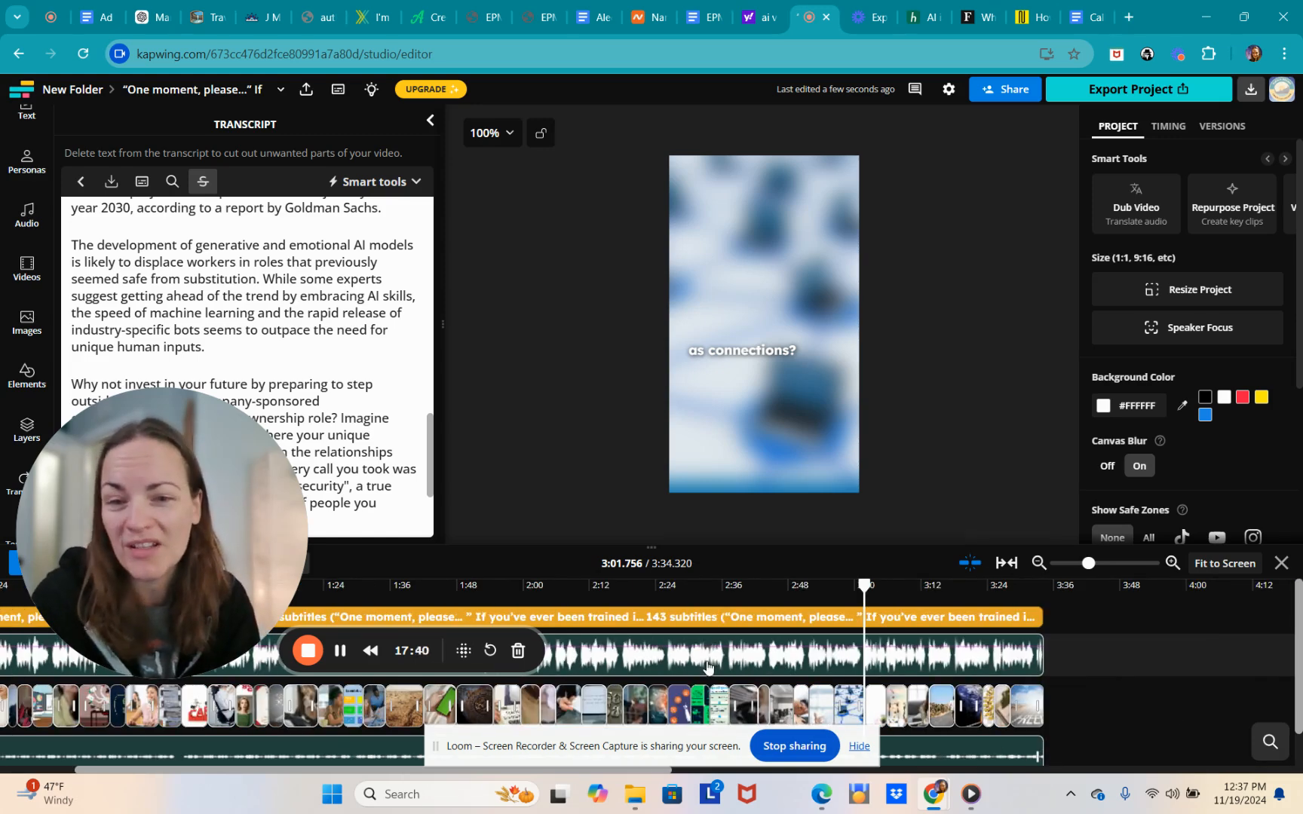
- Scrub the 3:34 video's timeline to about 1:34, then back to the start, previewing subtitles and clips
{"action": "scroll", "coordinate": [707, 665], "scroll_direction": "left", "scroll_amount": 1}
{"action": "scroll", "coordinate": [708, 666], "scroll_direction": "left", "scroll_amount": 2}
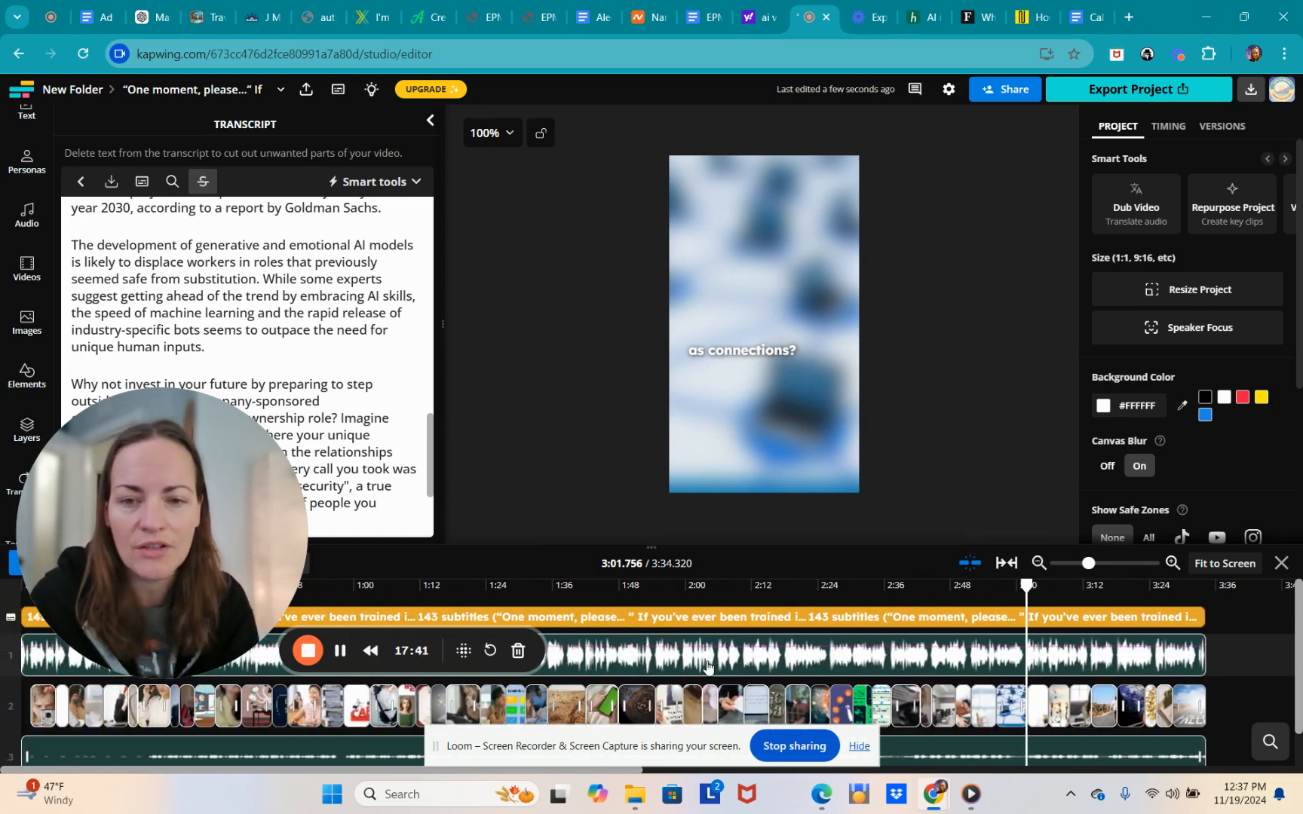
{"action": "scroll", "coordinate": [647, 652], "scroll_direction": "down", "scroll_amount": 1}
{"action": "scroll", "coordinate": [647, 652], "scroll_direction": "up", "scroll_amount": 1}
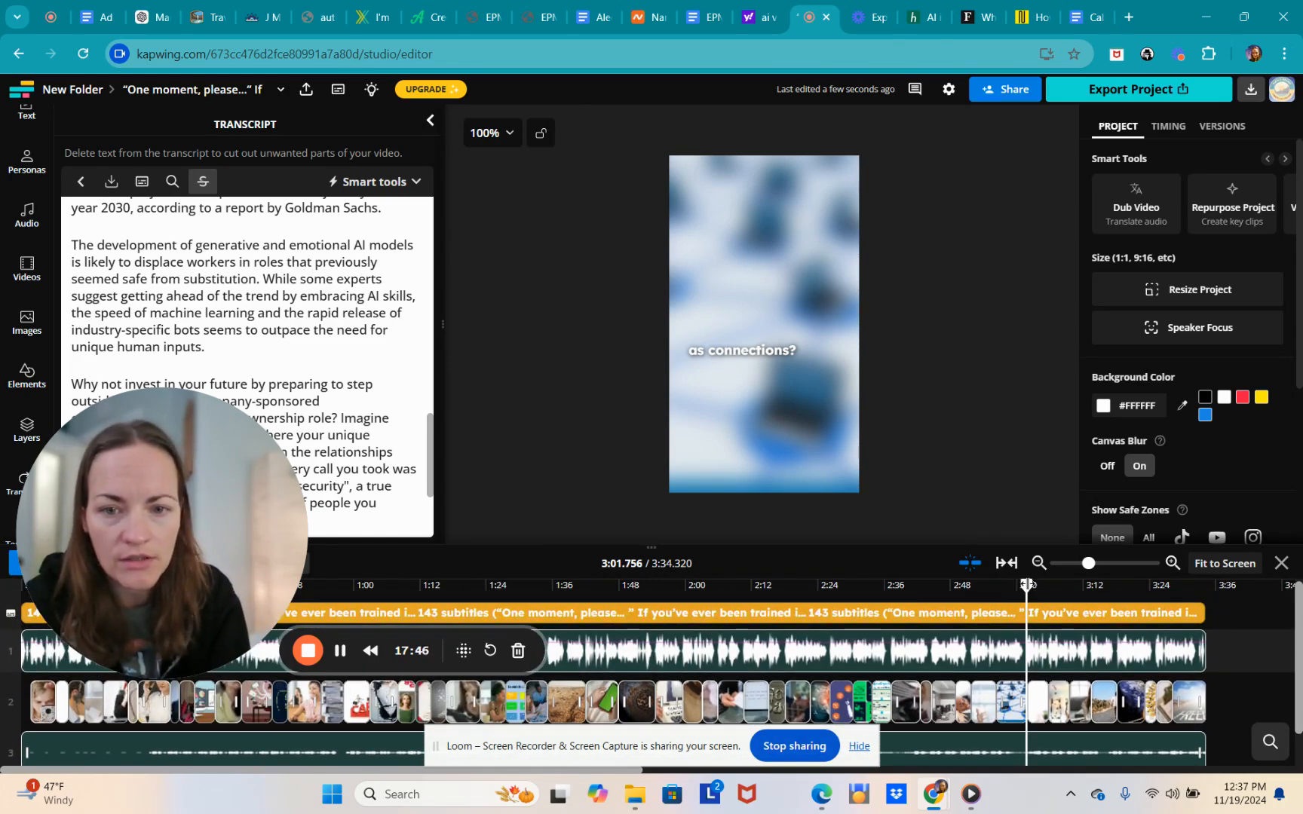
{"action": "left_click_drag", "start_coordinate": [1025, 584], "coordinate": [543, 585]}
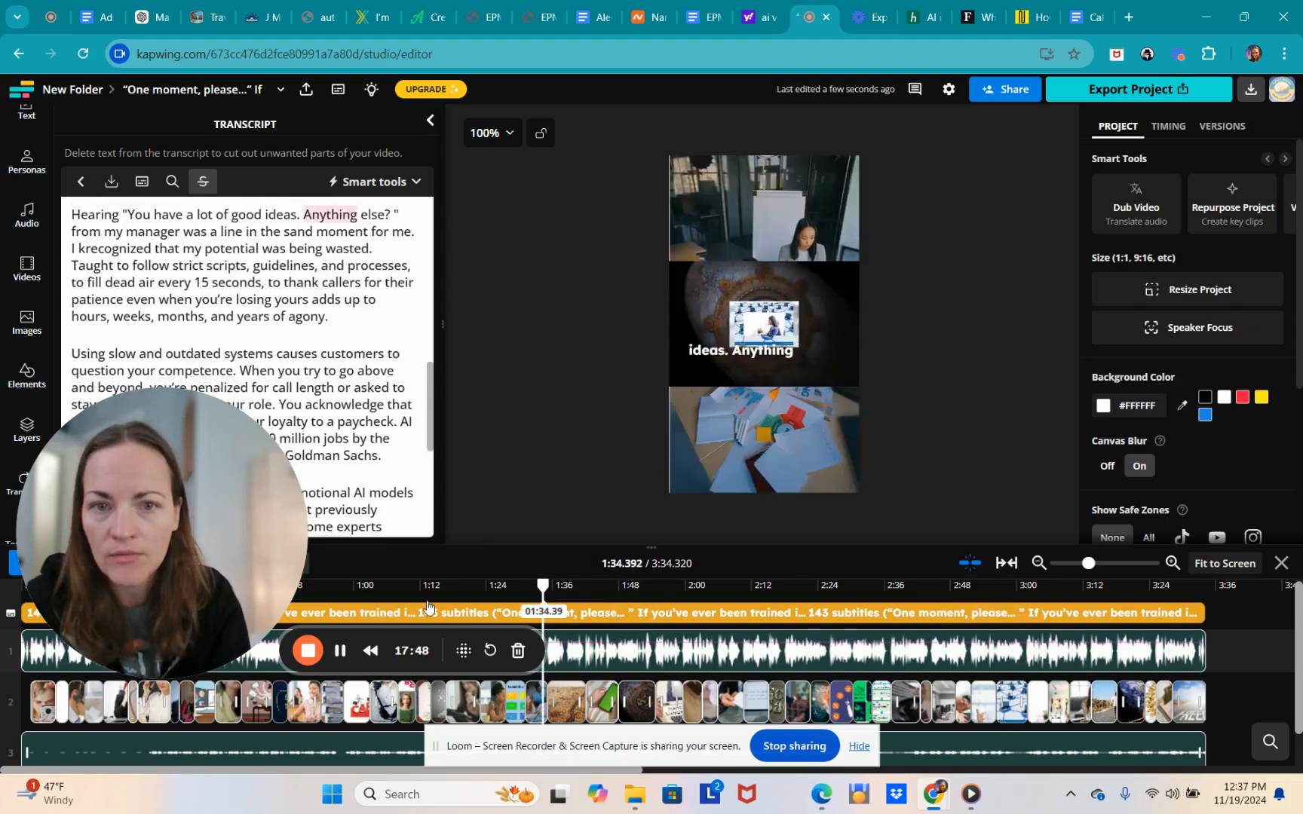
{"action": "left_click_drag", "start_coordinate": [427, 605], "coordinate": [11, 609]}
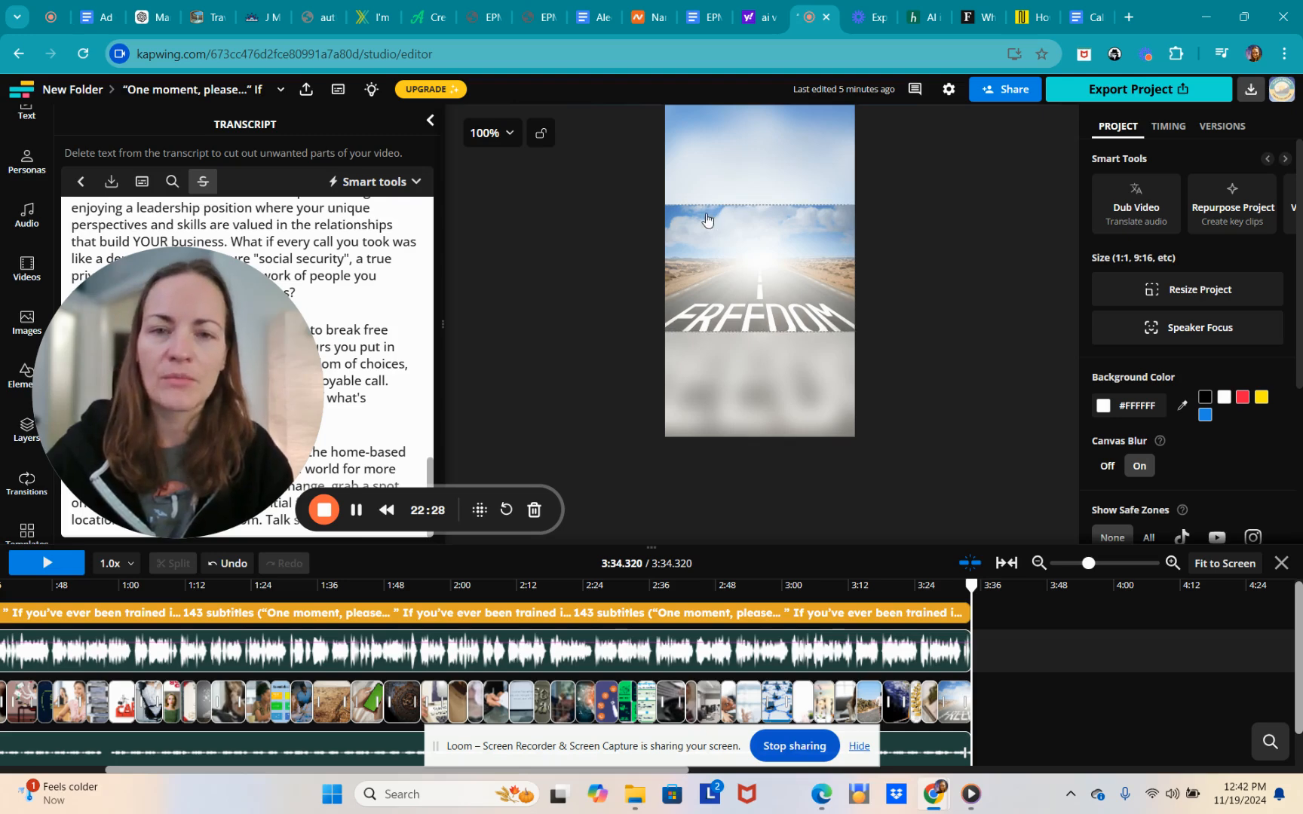
- Select the FREEDOM road image and a stock clip to see their edit options, then scrub to 2:48
{"action": "left_click", "coordinate": [704, 224]}
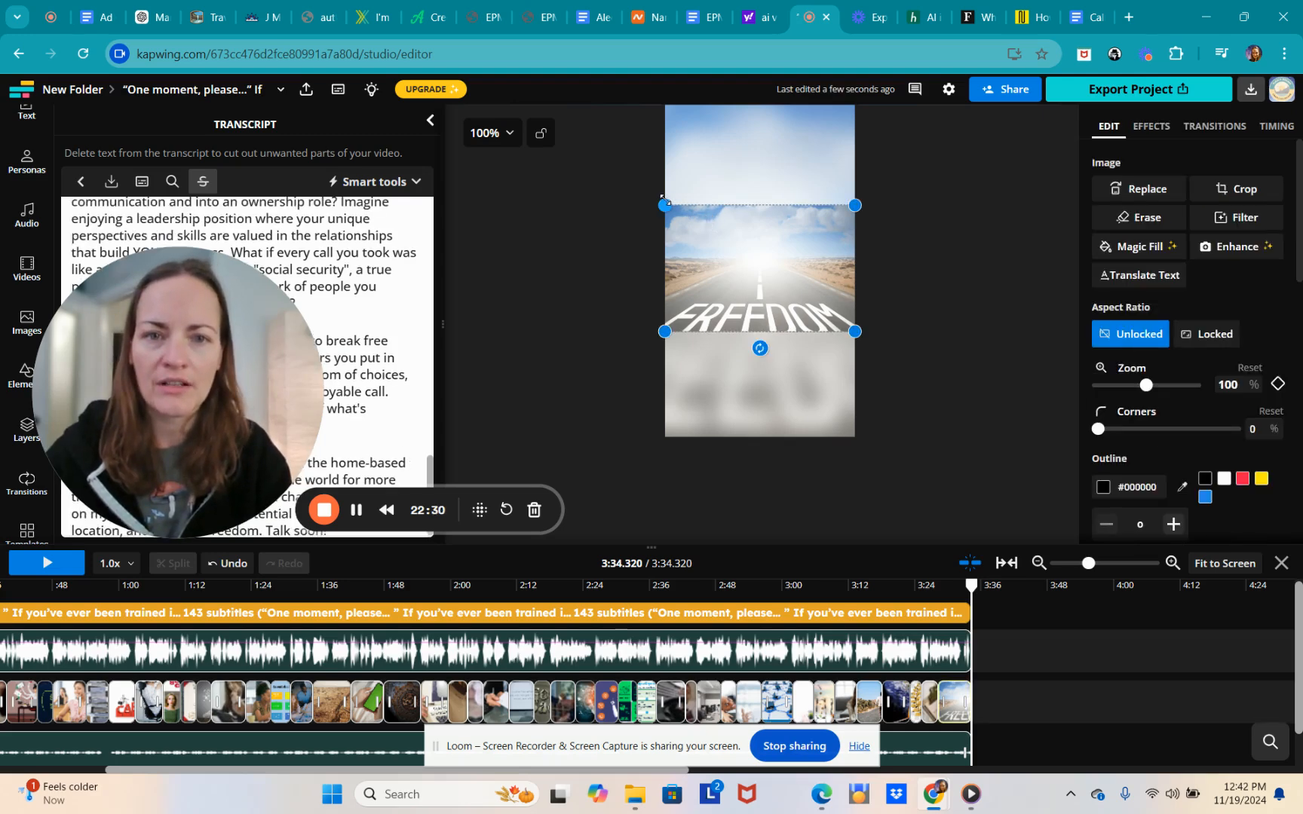
{"action": "left_click", "coordinate": [560, 713]}
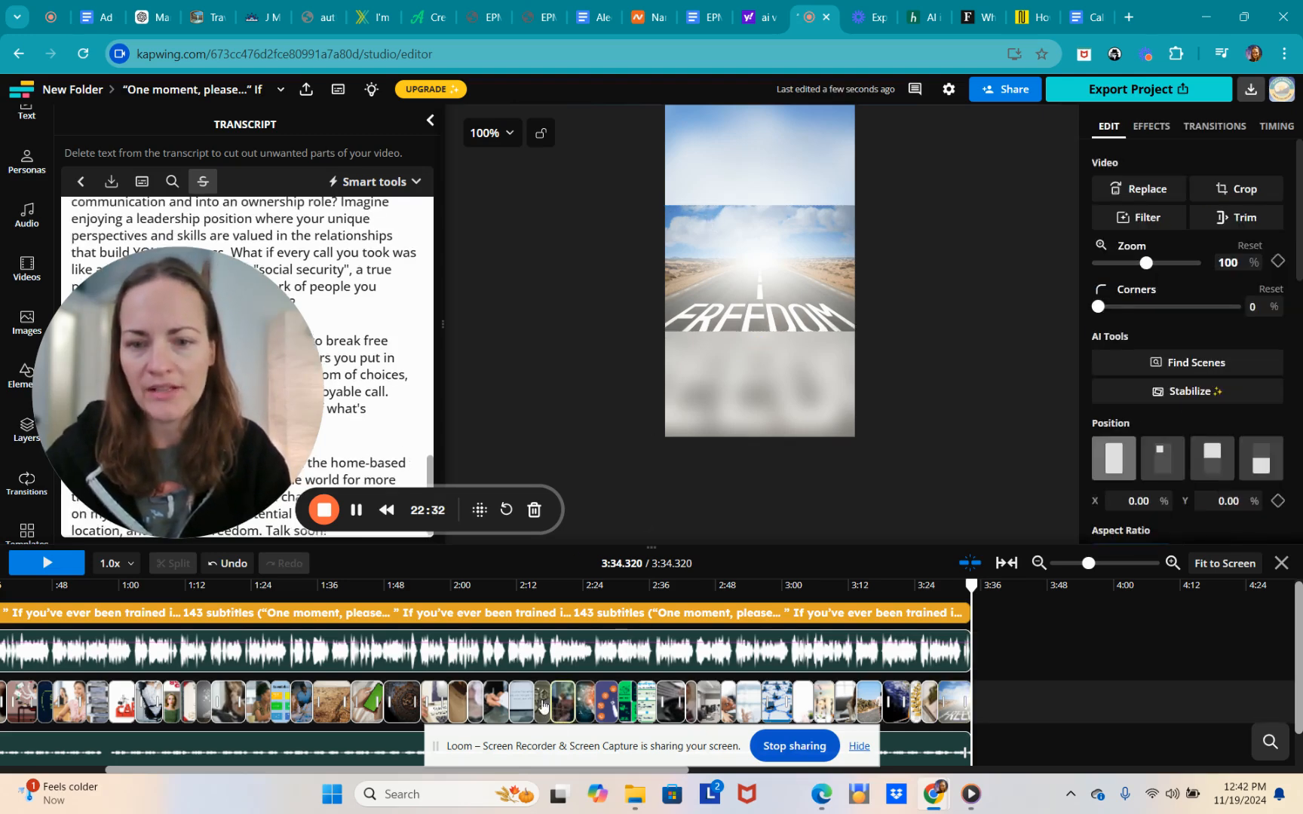
{"action": "left_click", "coordinate": [543, 706]}
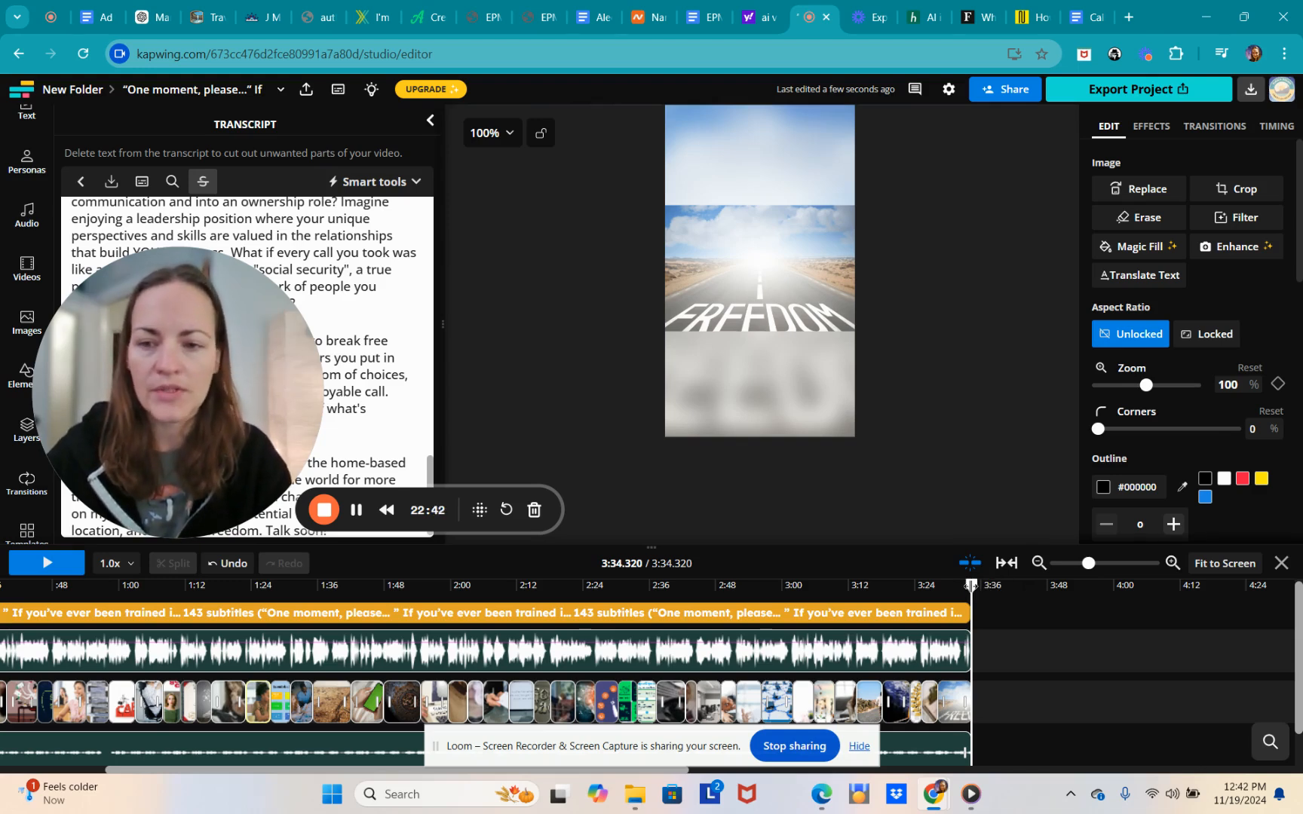
{"action": "left_click_drag", "start_coordinate": [971, 585], "coordinate": [337, 584]}
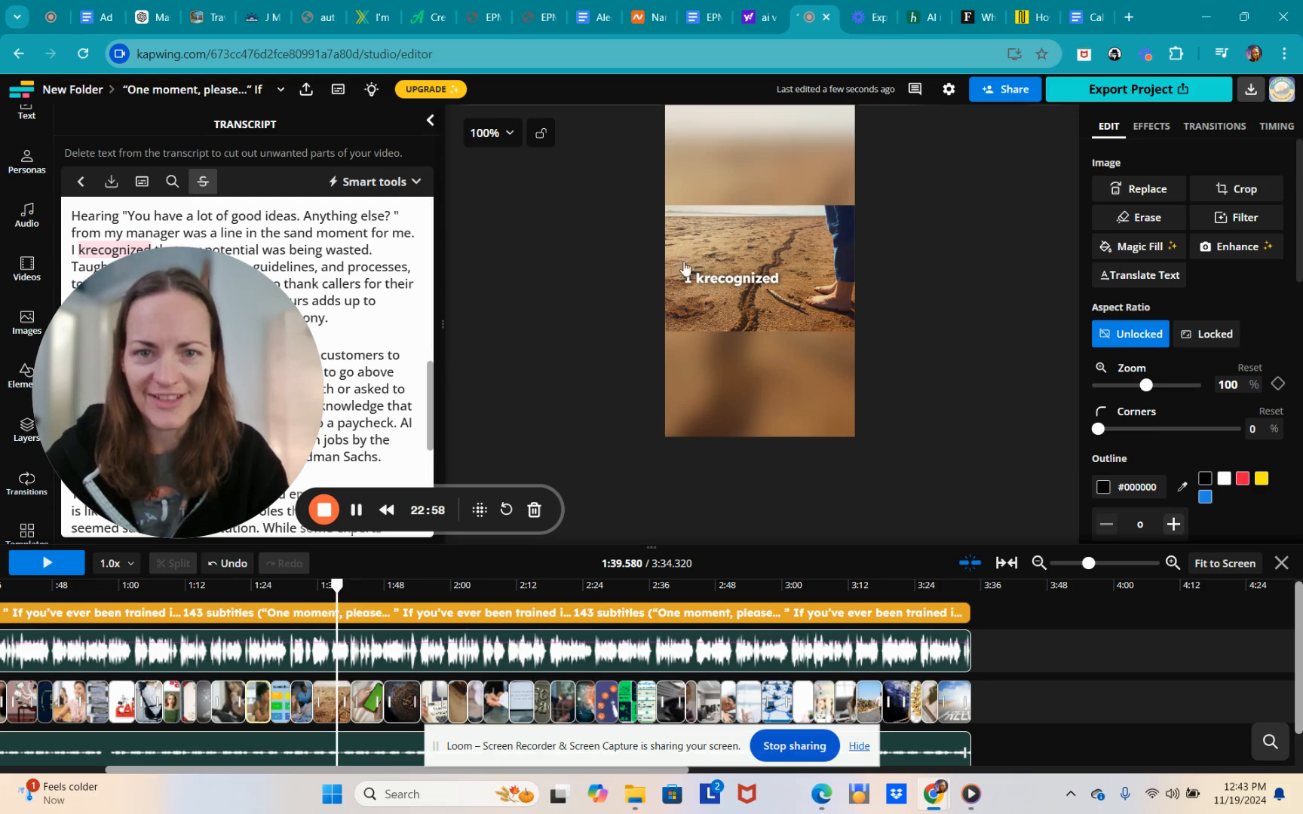
{"action": "left_click", "coordinate": [709, 284]}
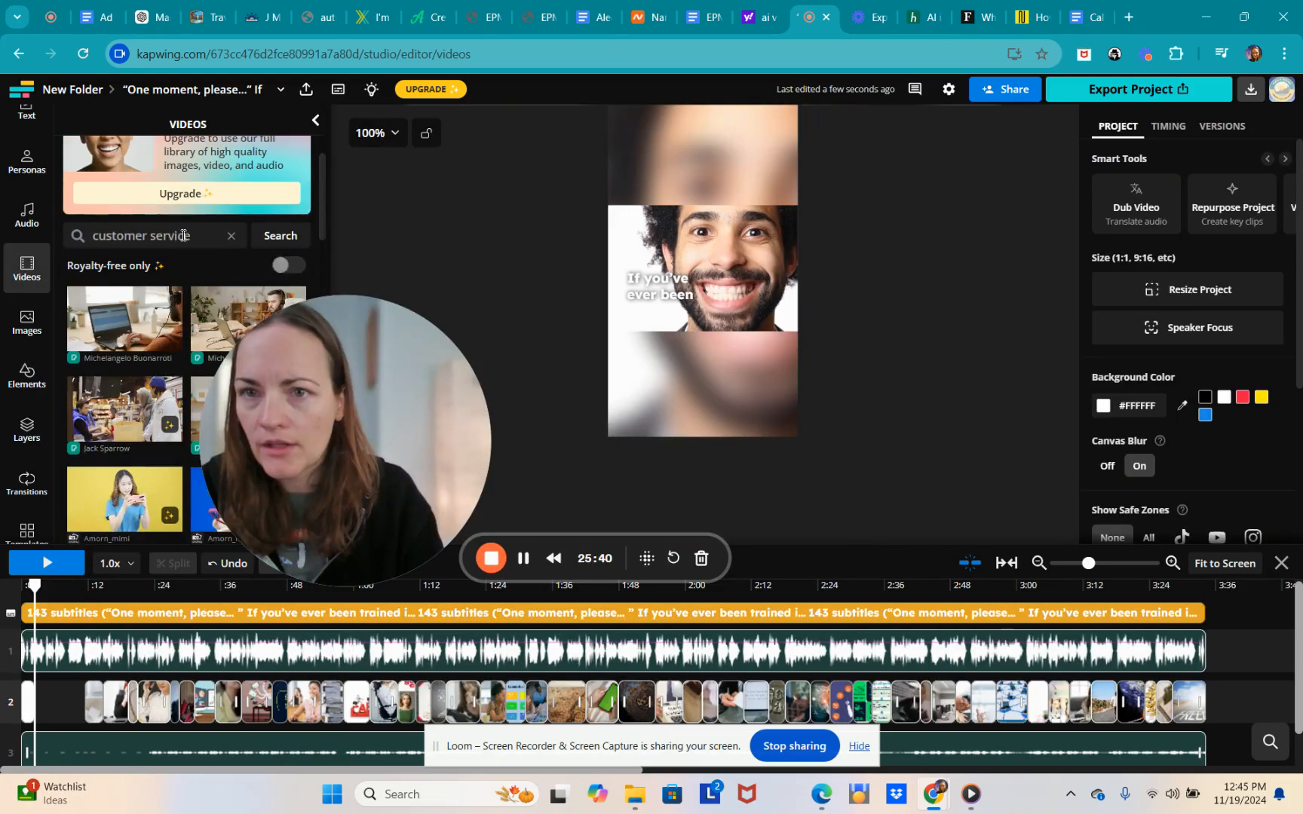
{"action": "scroll", "coordinate": [184, 235], "scroll_direction": "up", "scroll_amount": 2}
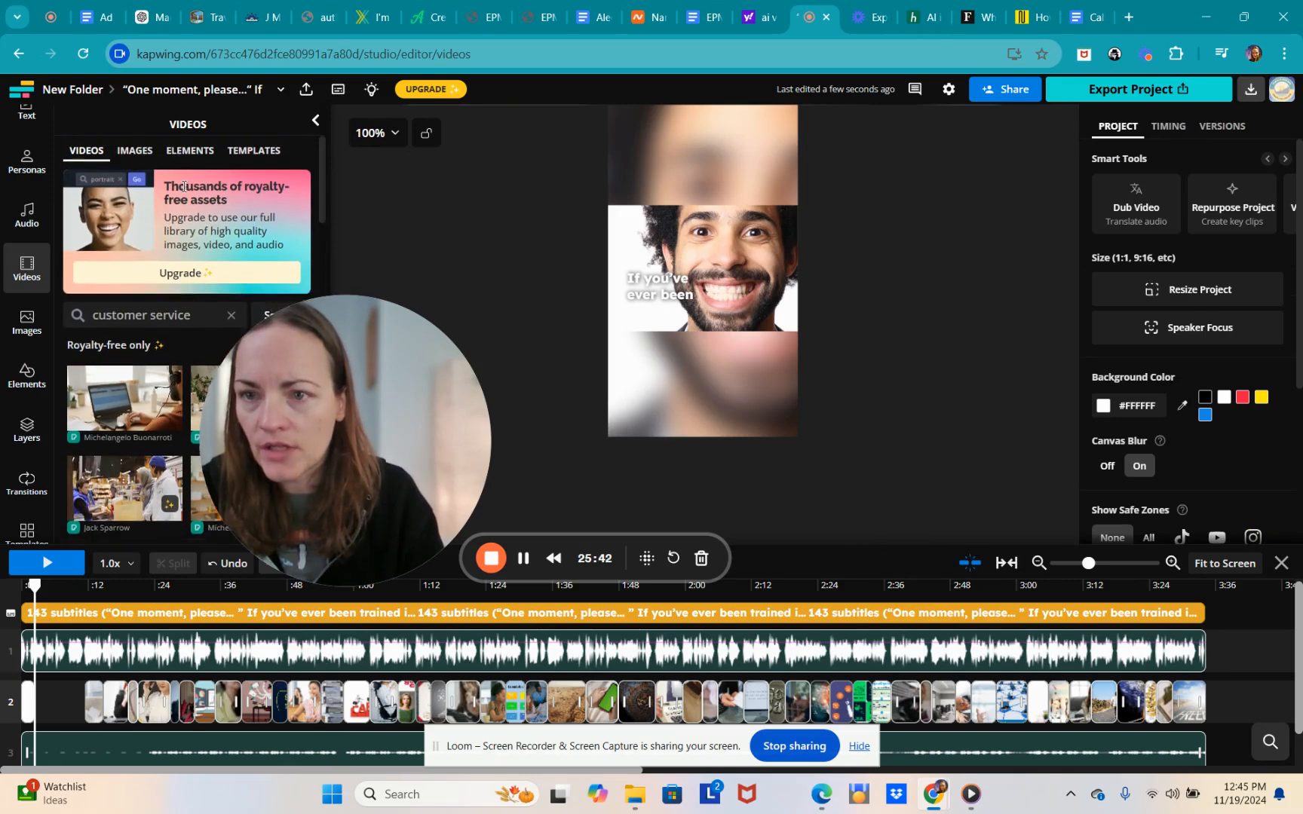
{"action": "scroll", "coordinate": [184, 189], "scroll_direction": "down", "scroll_amount": 2}
{"action": "scroll", "coordinate": [183, 193], "scroll_direction": "down", "scroll_amount": 1}
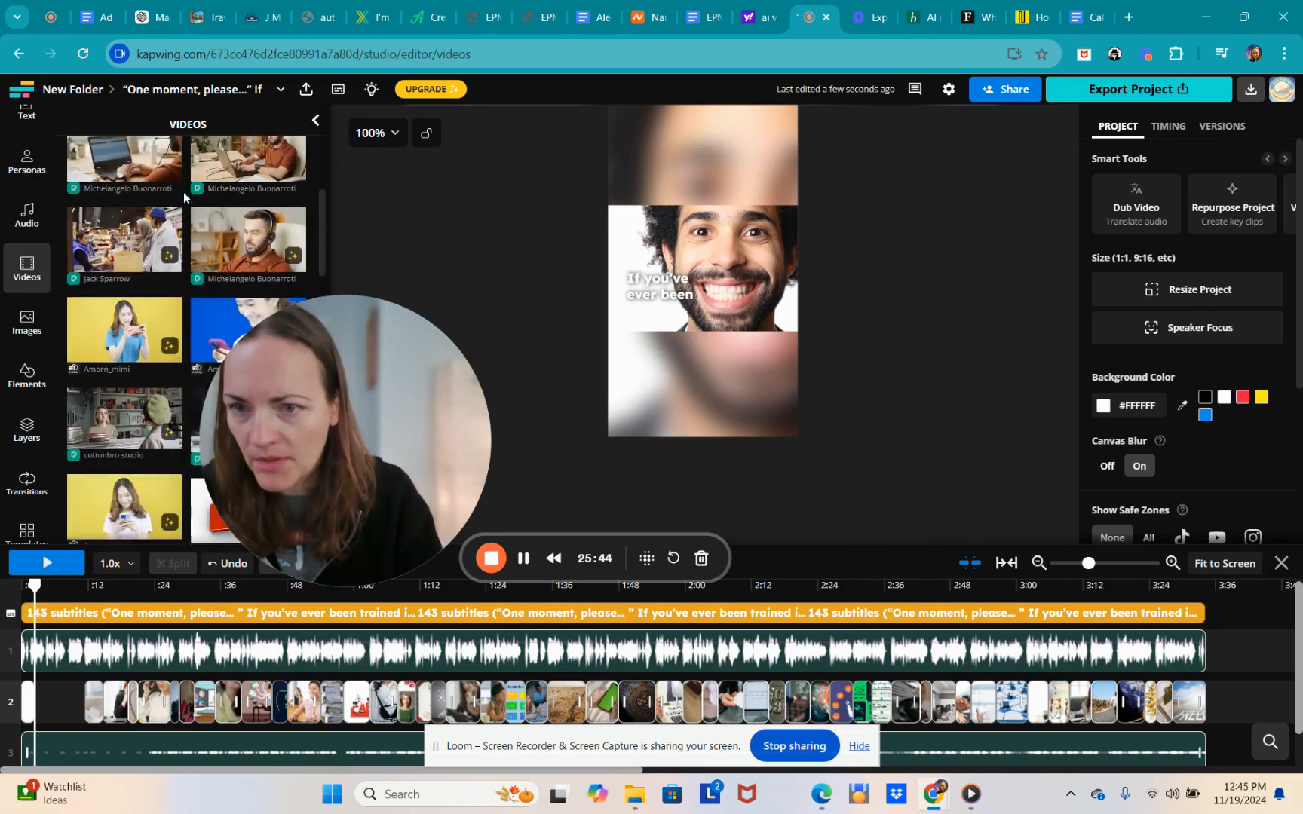
{"action": "scroll", "coordinate": [183, 193], "scroll_direction": "down", "scroll_amount": 5}
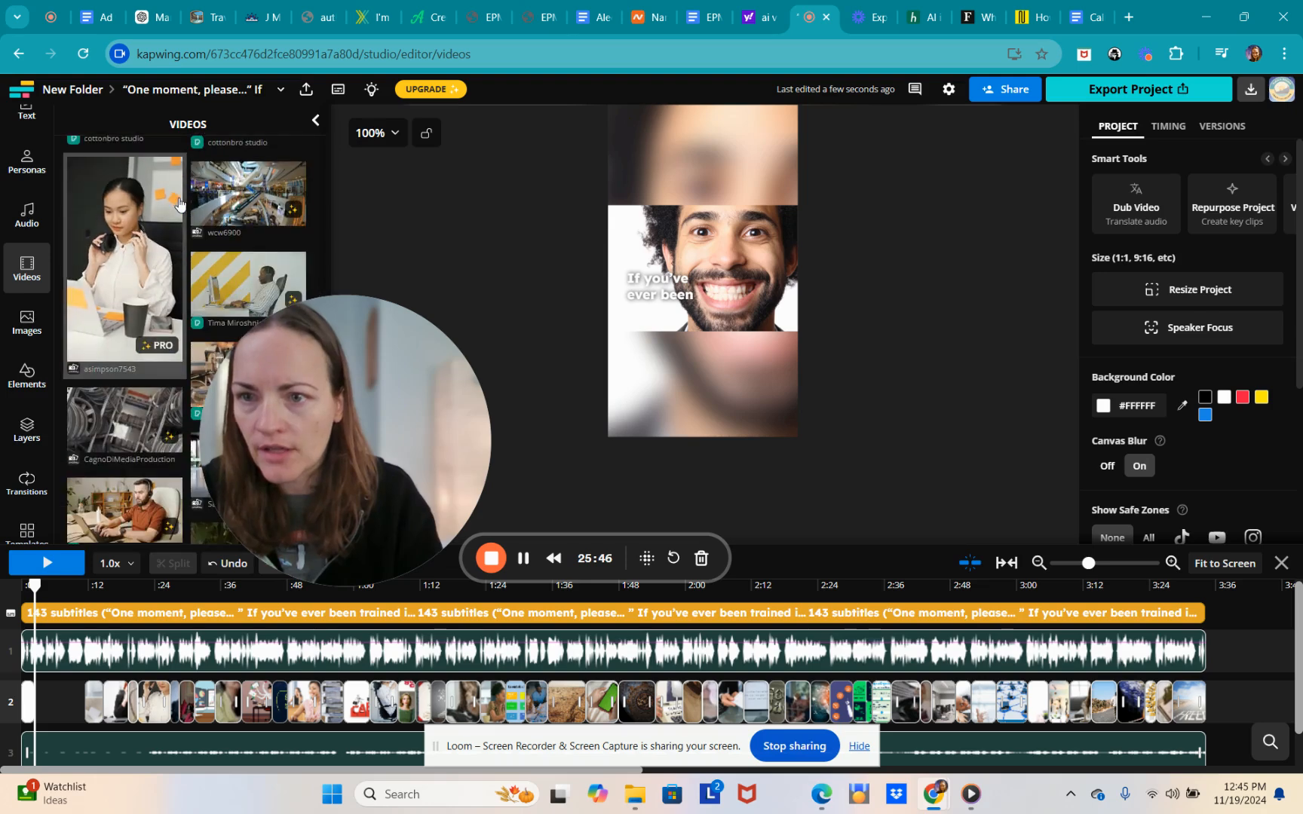
{"action": "scroll", "coordinate": [174, 226], "scroll_direction": "down", "scroll_amount": 6}
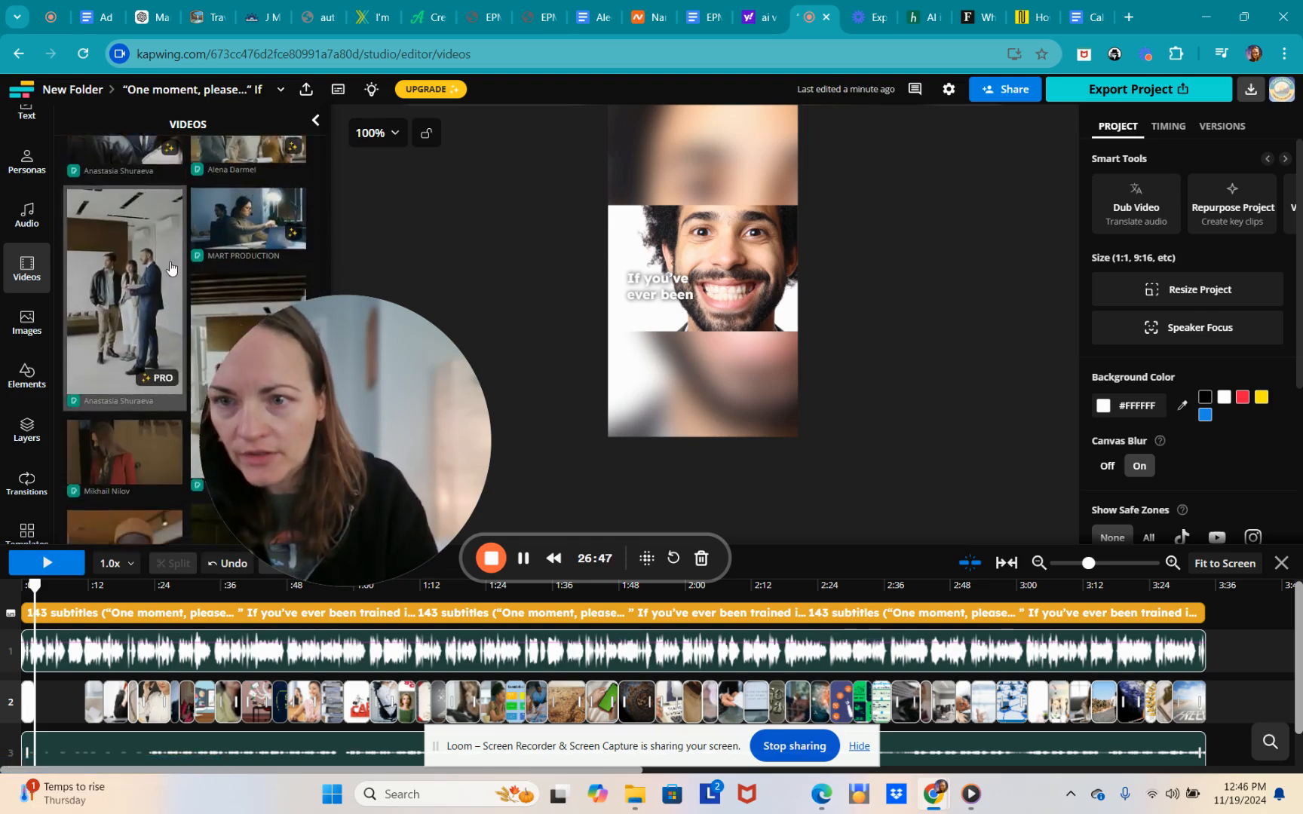
{"action": "scroll", "coordinate": [170, 267], "scroll_direction": "down", "scroll_amount": 4}
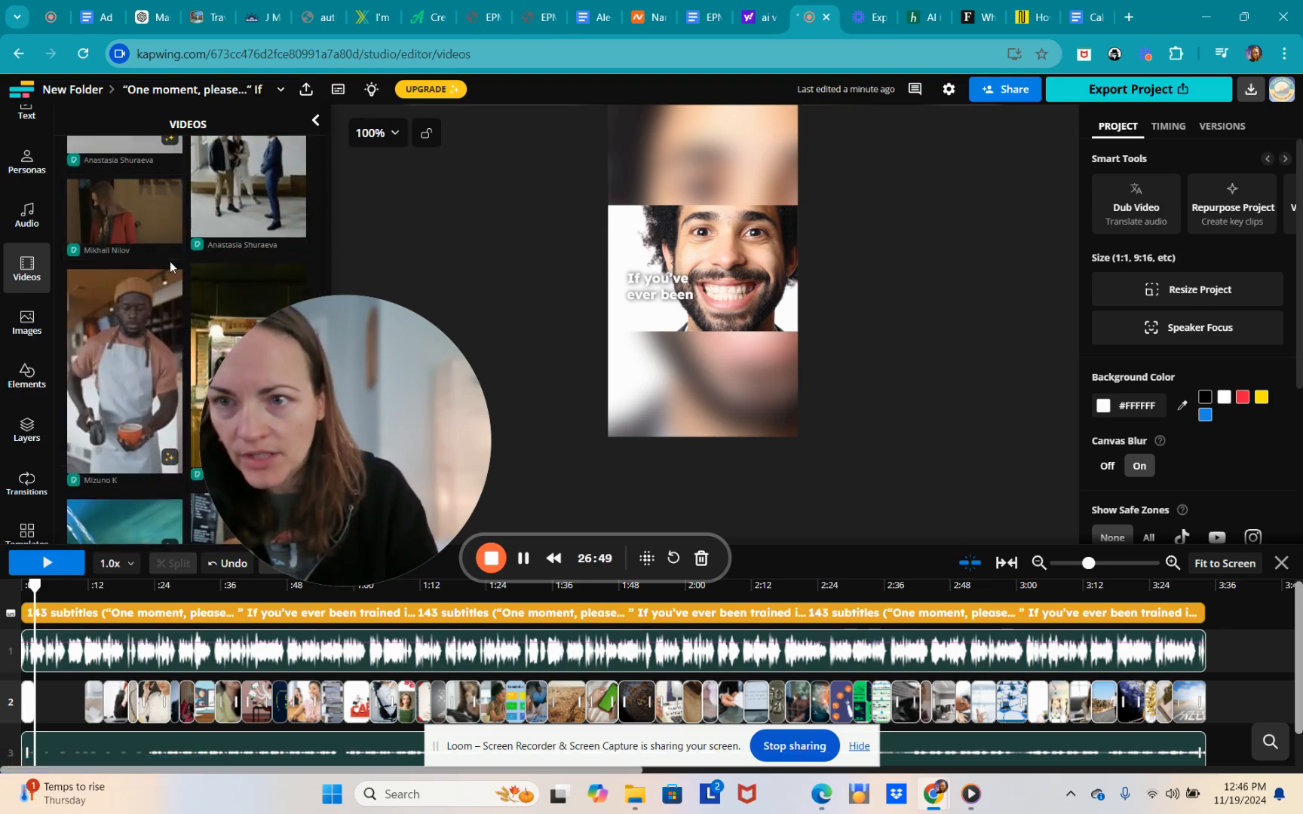
{"action": "scroll", "coordinate": [170, 261], "scroll_direction": "down", "scroll_amount": 6}
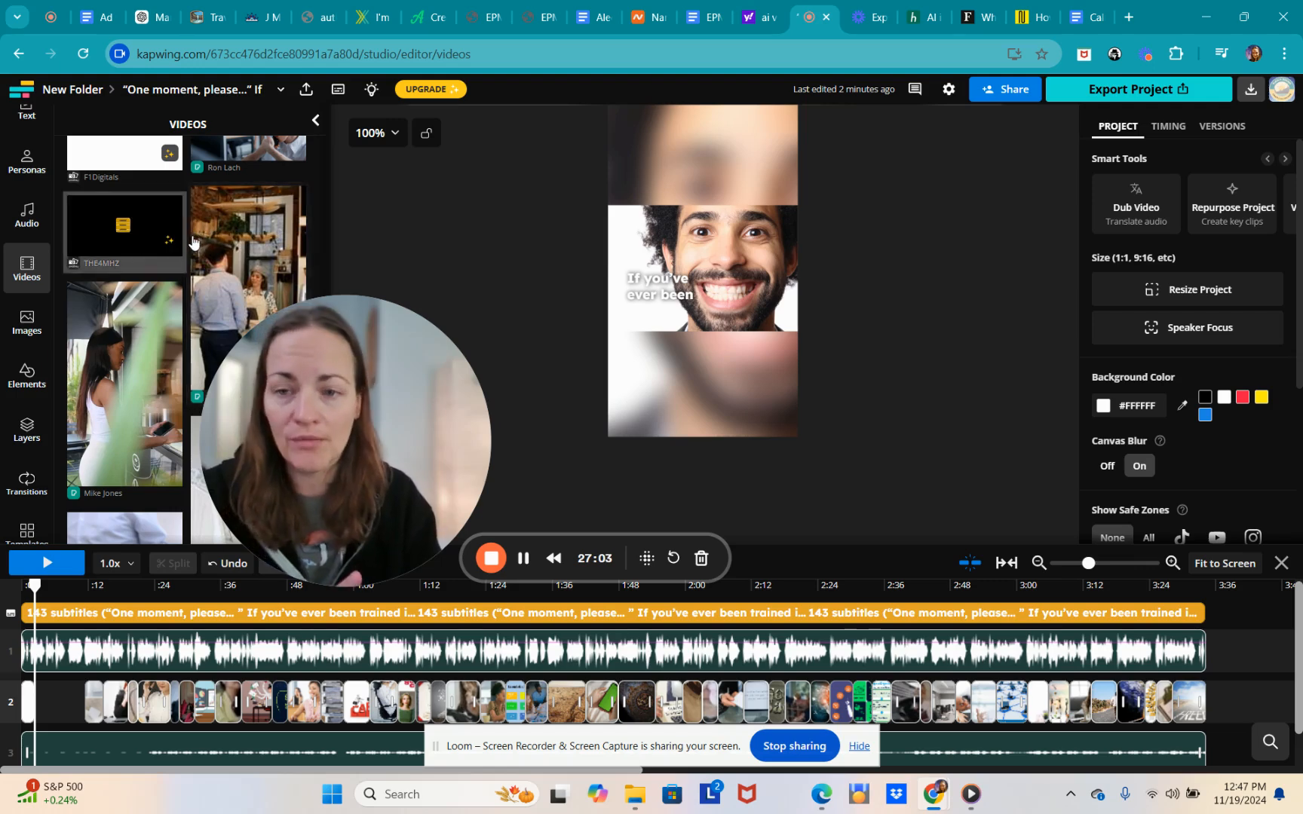
{"action": "scroll", "coordinate": [195, 235], "scroll_direction": "down", "scroll_amount": 10}
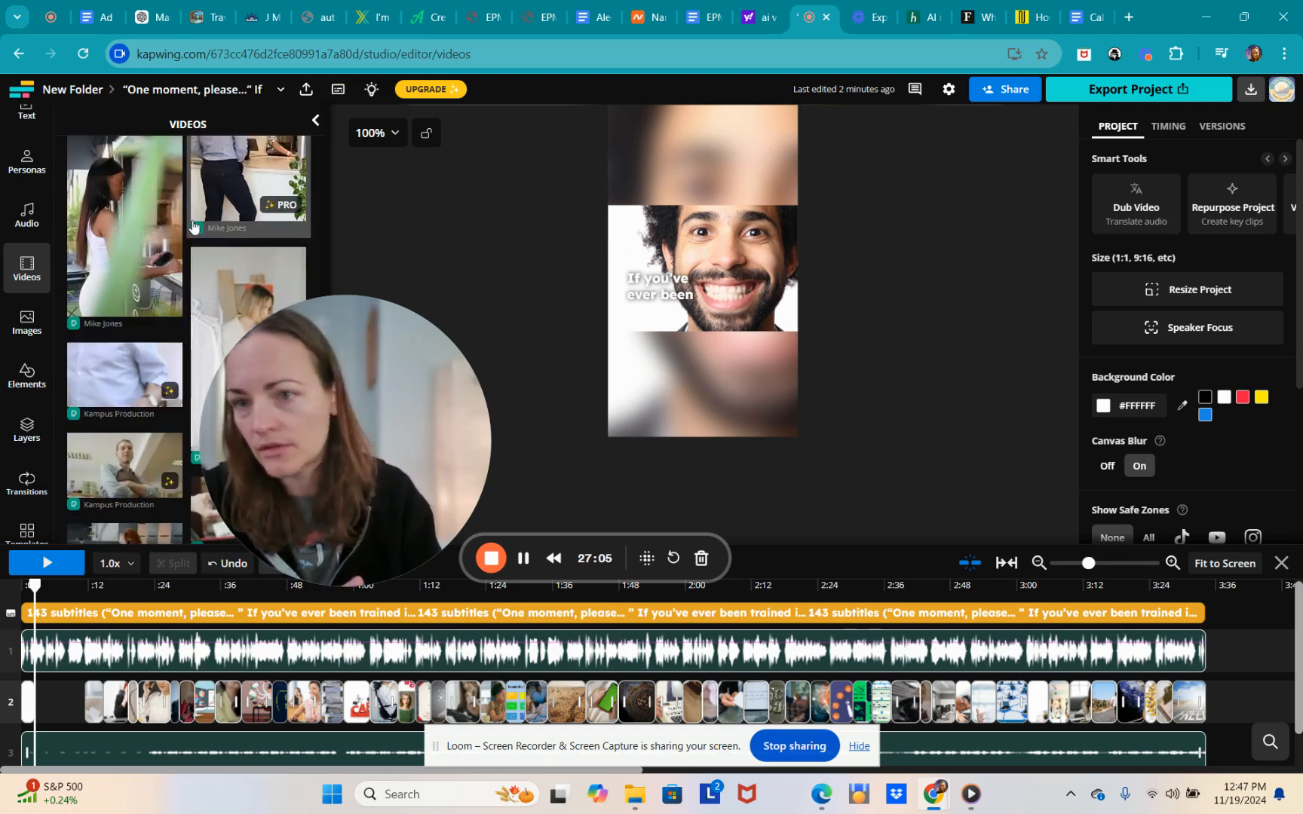
{"action": "scroll", "coordinate": [189, 234], "scroll_direction": "down", "scroll_amount": 10}
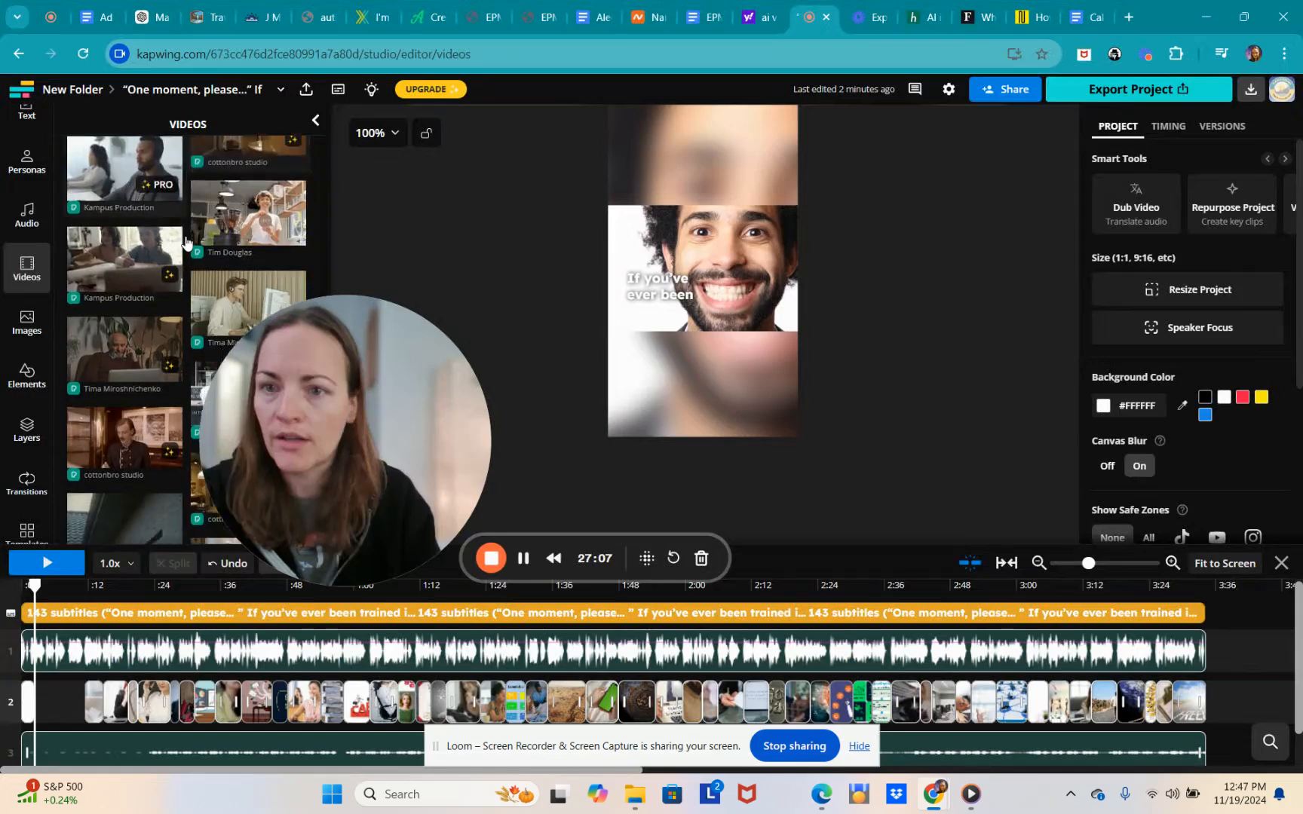
{"action": "scroll", "coordinate": [177, 245], "scroll_direction": "down", "scroll_amount": 1}
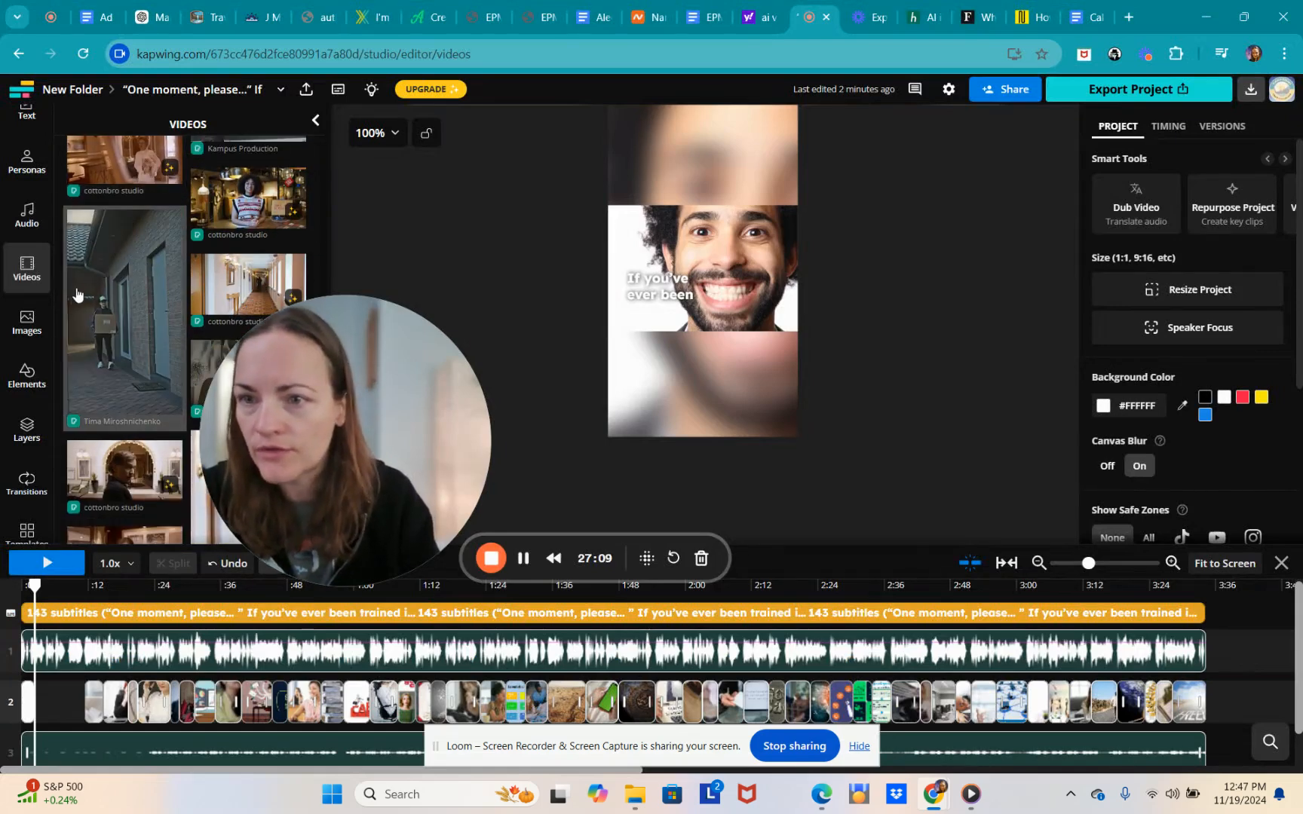
{"action": "scroll", "coordinate": [167, 214], "scroll_direction": "down", "scroll_amount": 6}
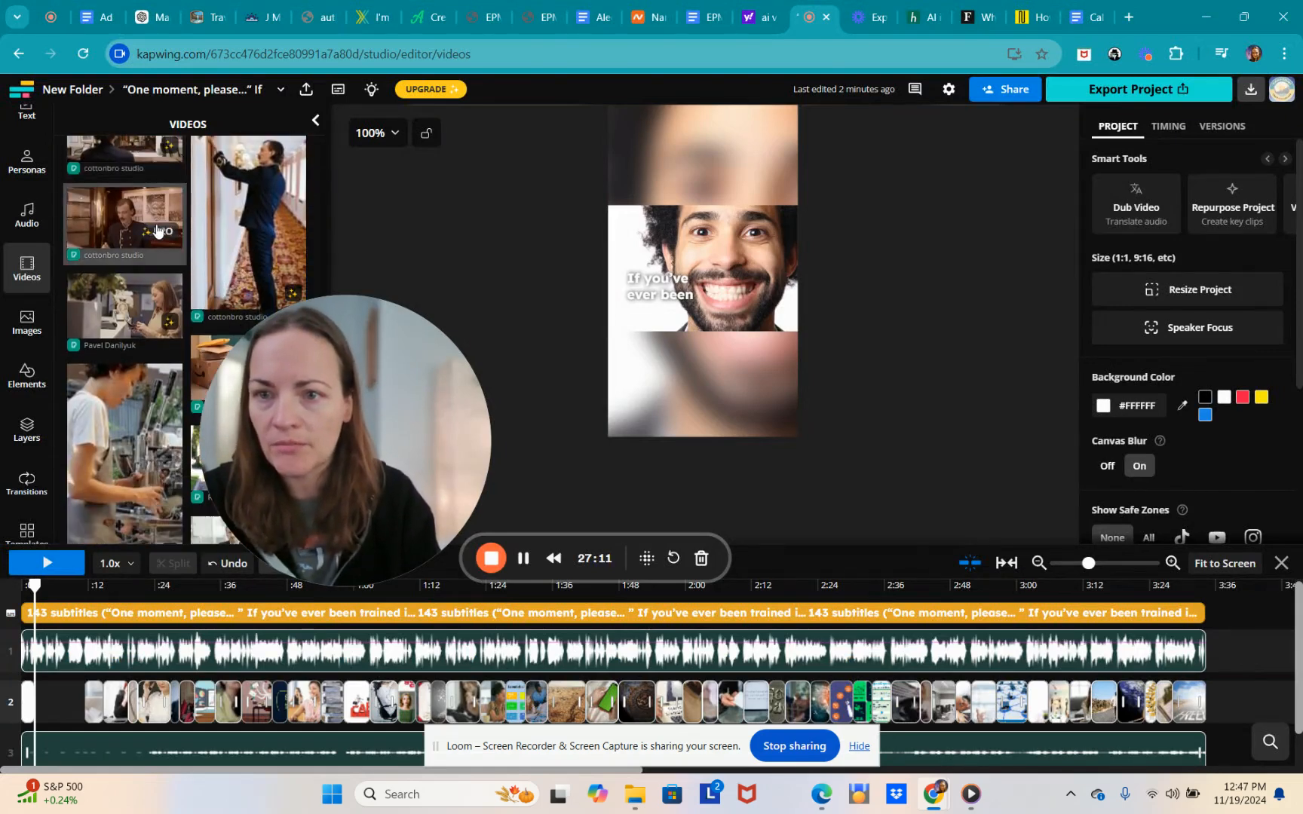
{"action": "scroll", "coordinate": [204, 186], "scroll_direction": "down", "scroll_amount": 8}
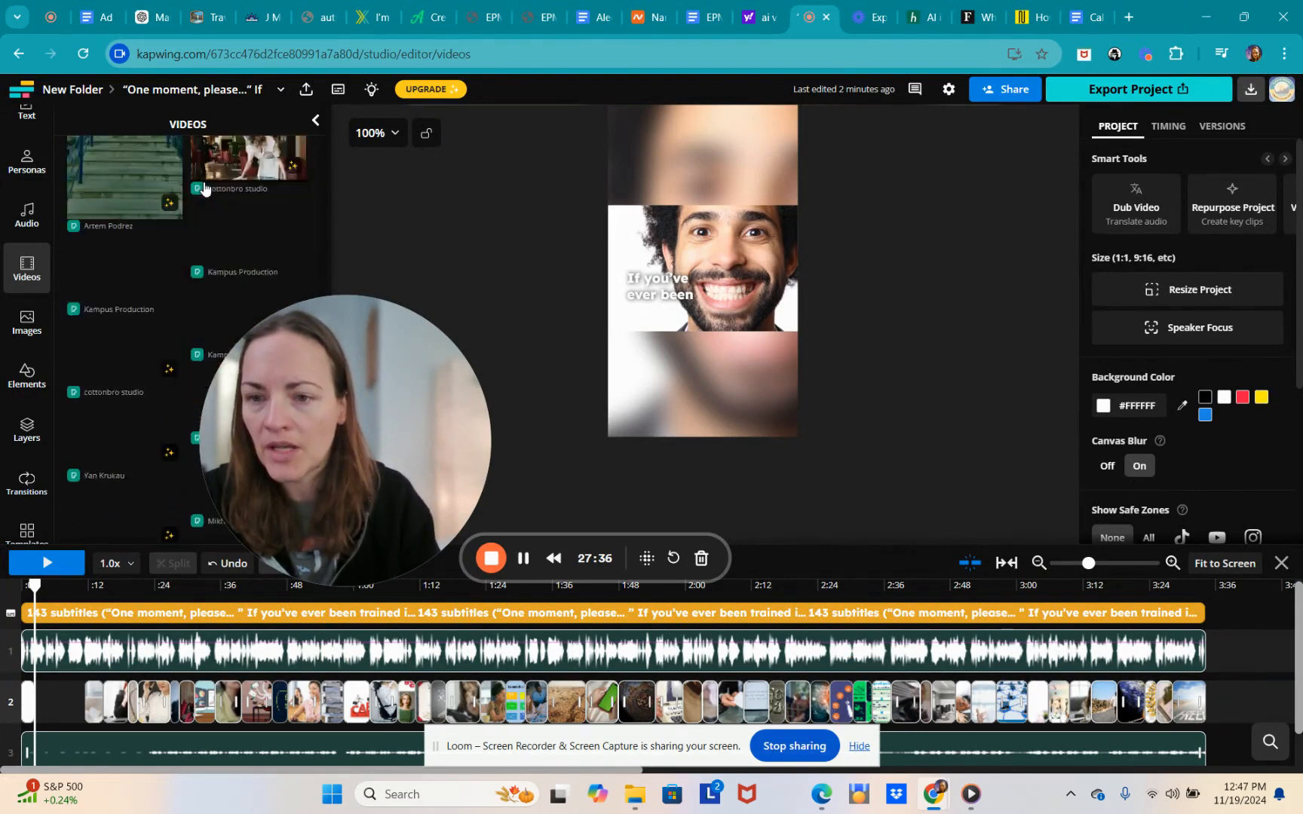
{"action": "scroll", "coordinate": [203, 186], "scroll_direction": "down", "scroll_amount": 8}
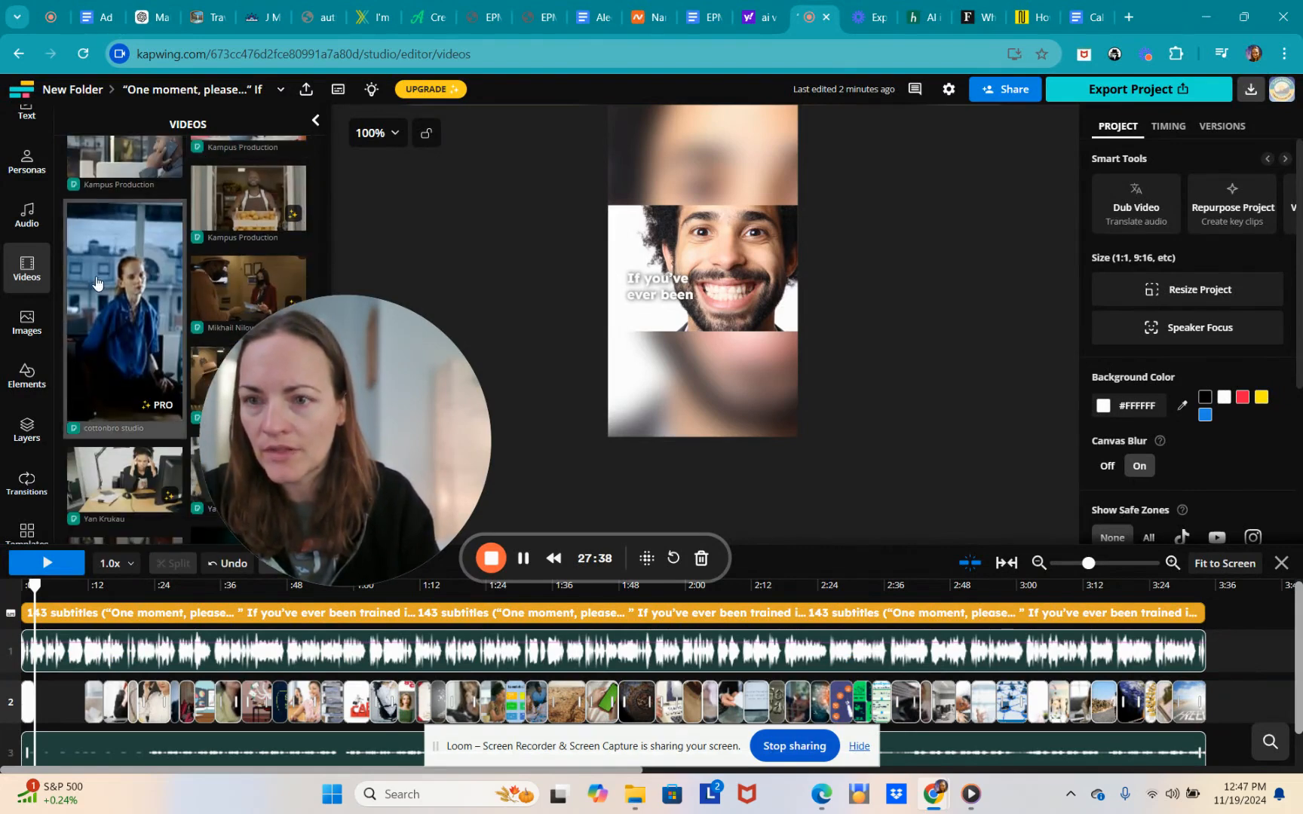
{"action": "scroll", "coordinate": [95, 276], "scroll_direction": "down", "scroll_amount": 8}
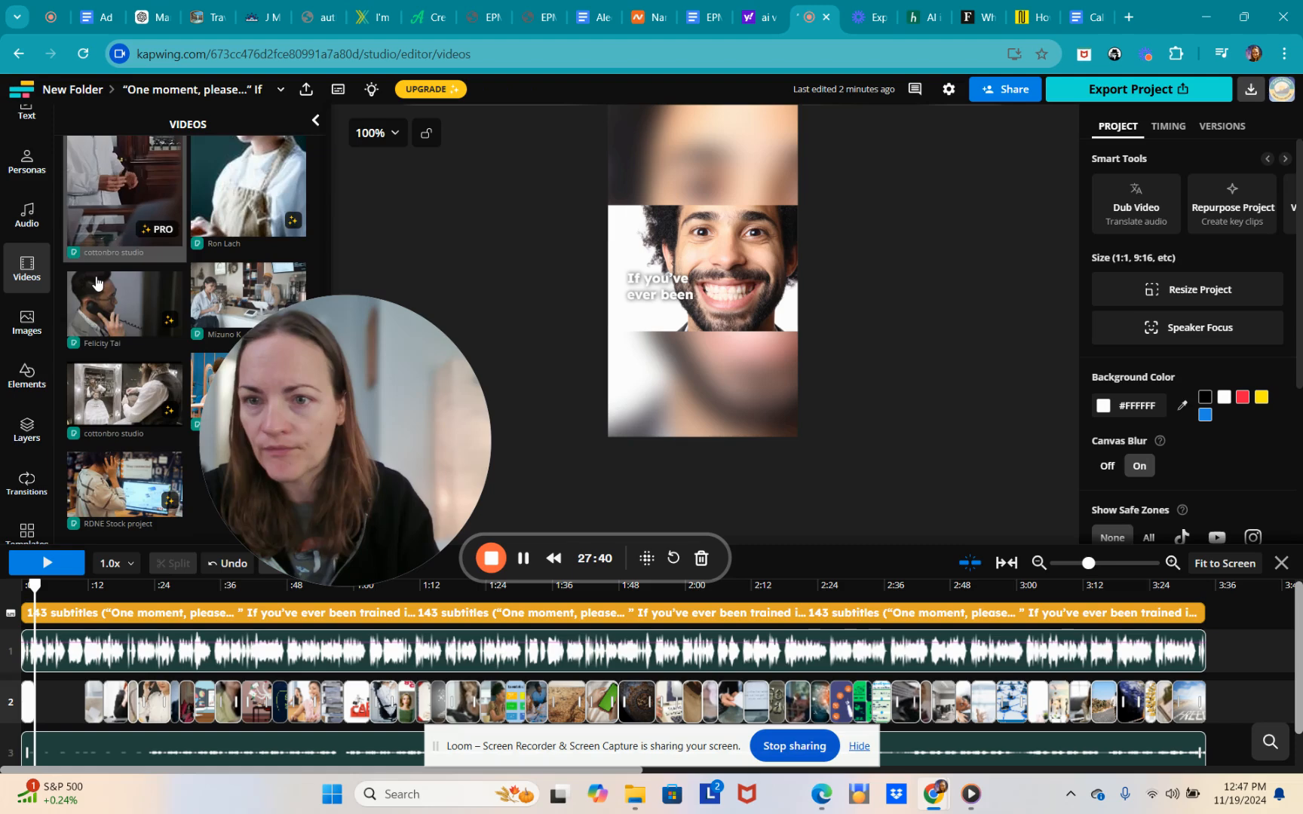
{"action": "scroll", "coordinate": [95, 276], "scroll_direction": "down", "scroll_amount": 8}
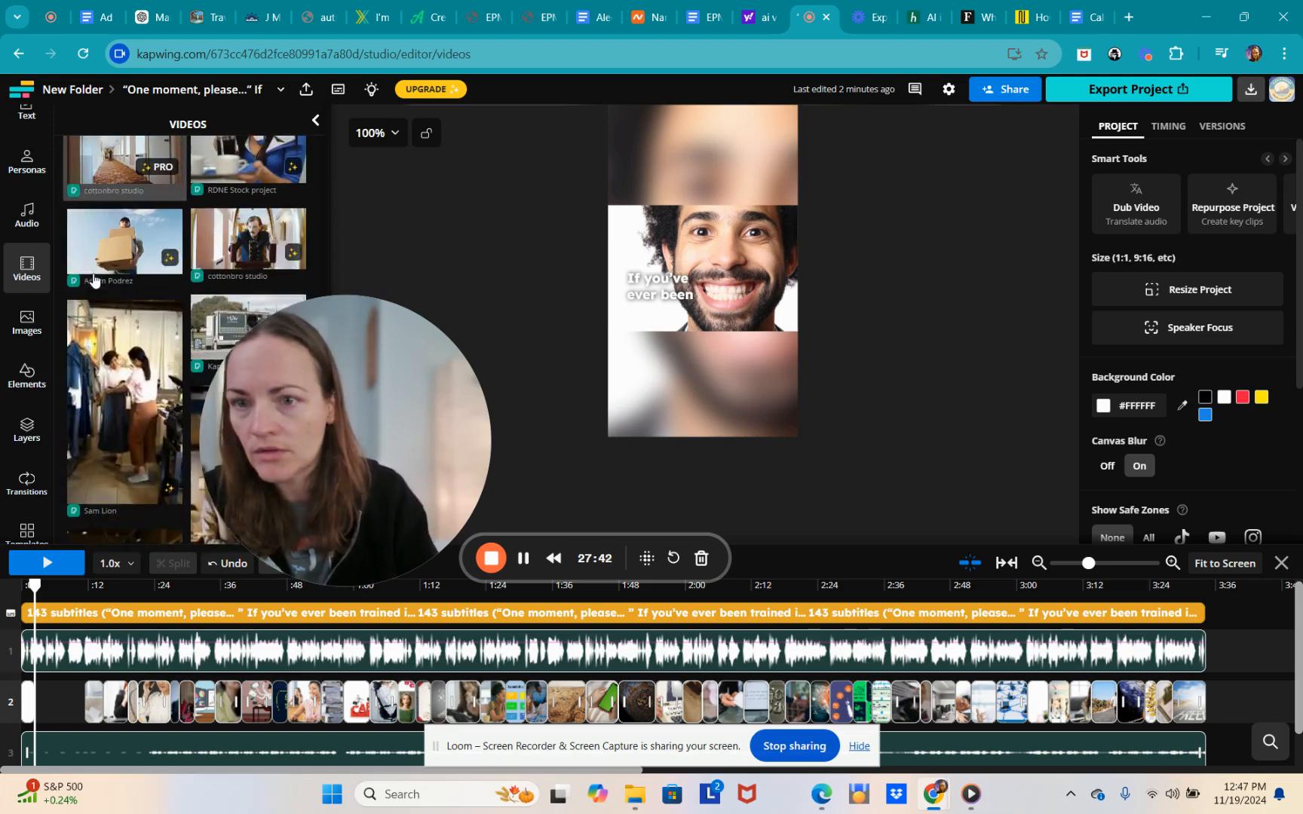
{"action": "scroll", "coordinate": [84, 277], "scroll_direction": "down", "scroll_amount": 3}
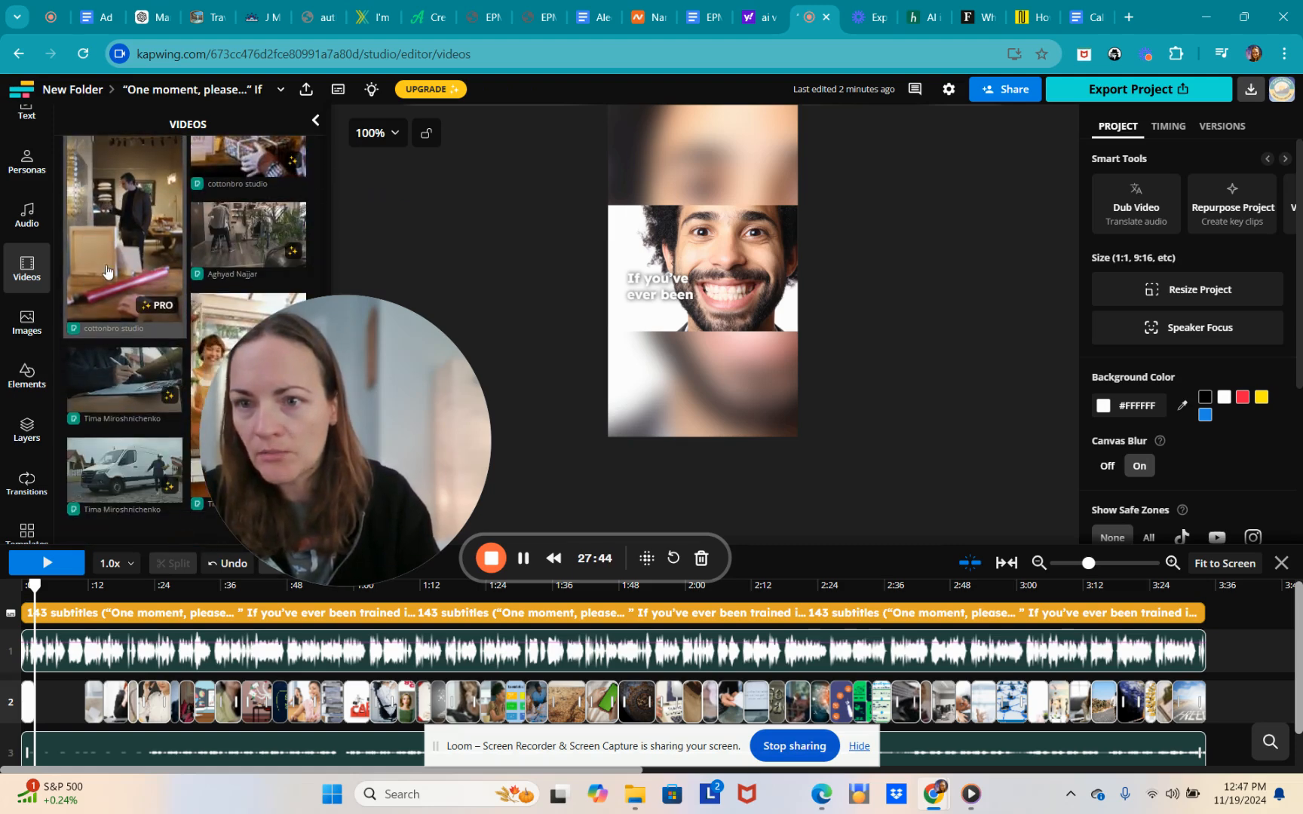
{"action": "scroll", "coordinate": [101, 261], "scroll_direction": "down", "scroll_amount": 3}
{"action": "scroll", "coordinate": [101, 261], "scroll_direction": "down", "scroll_amount": 8}
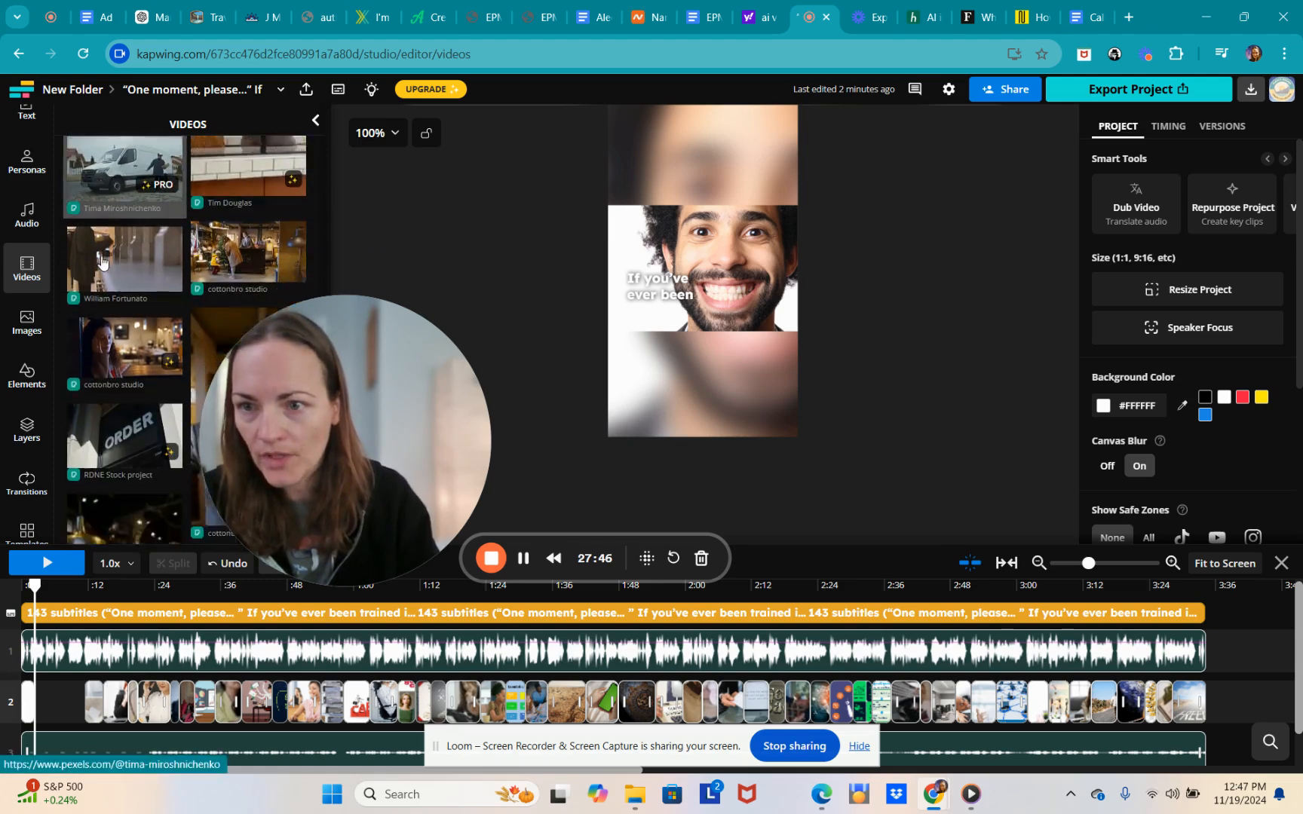
{"action": "scroll", "coordinate": [106, 260], "scroll_direction": "down", "scroll_amount": 10}
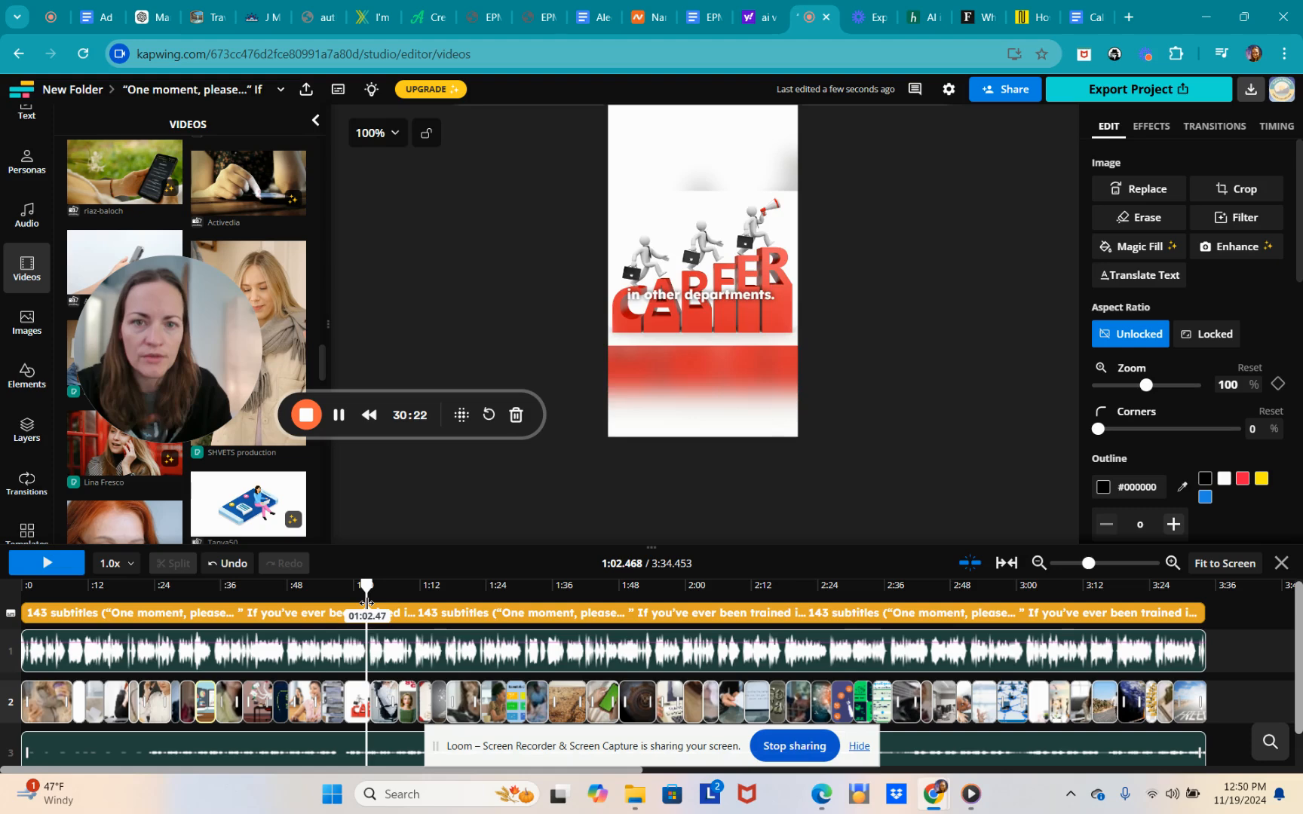
- Move the playhead to the 'as connections?' moment near 3:01 and open the stock Images library
{"action": "left_click_drag", "start_coordinate": [376, 600], "coordinate": [468, 616]}
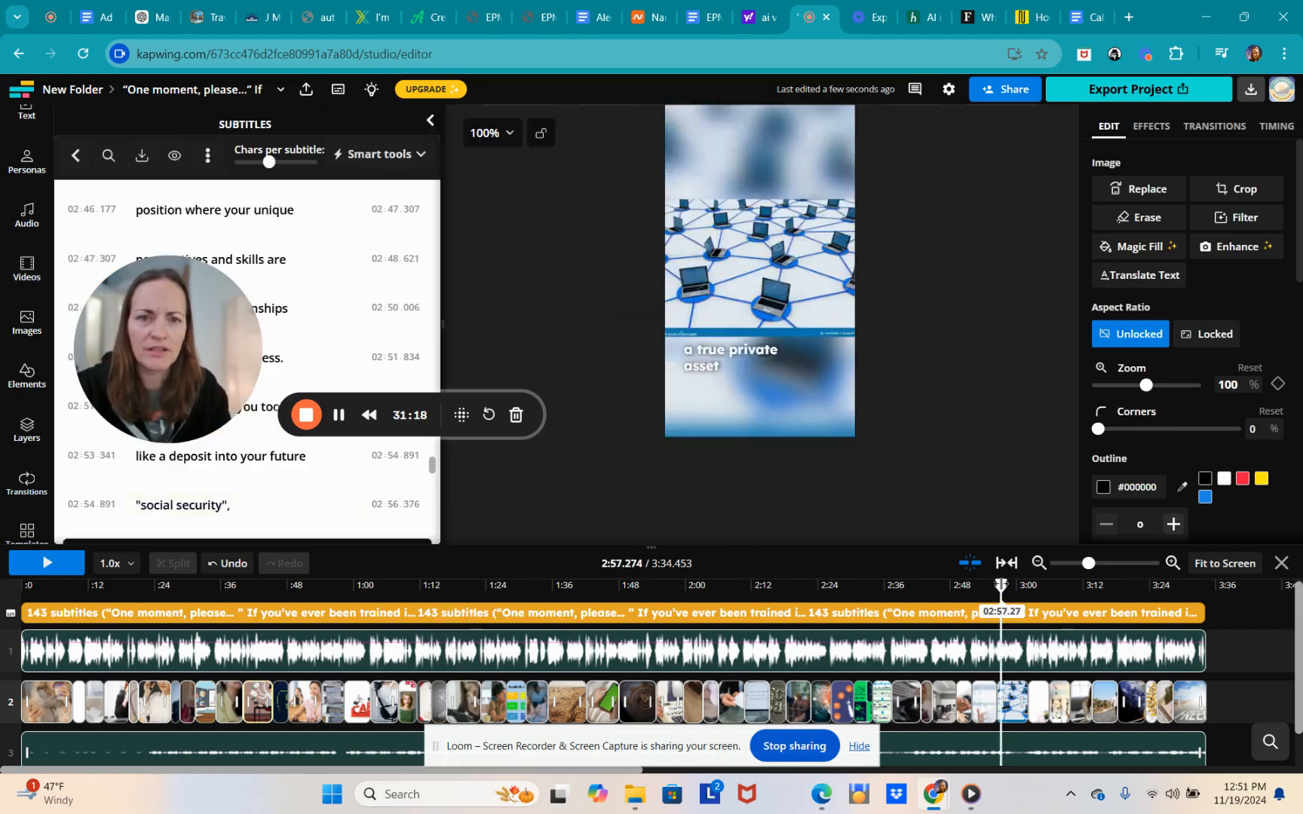
{"action": "left_click_drag", "start_coordinate": [1001, 585], "coordinate": [1023, 585]}
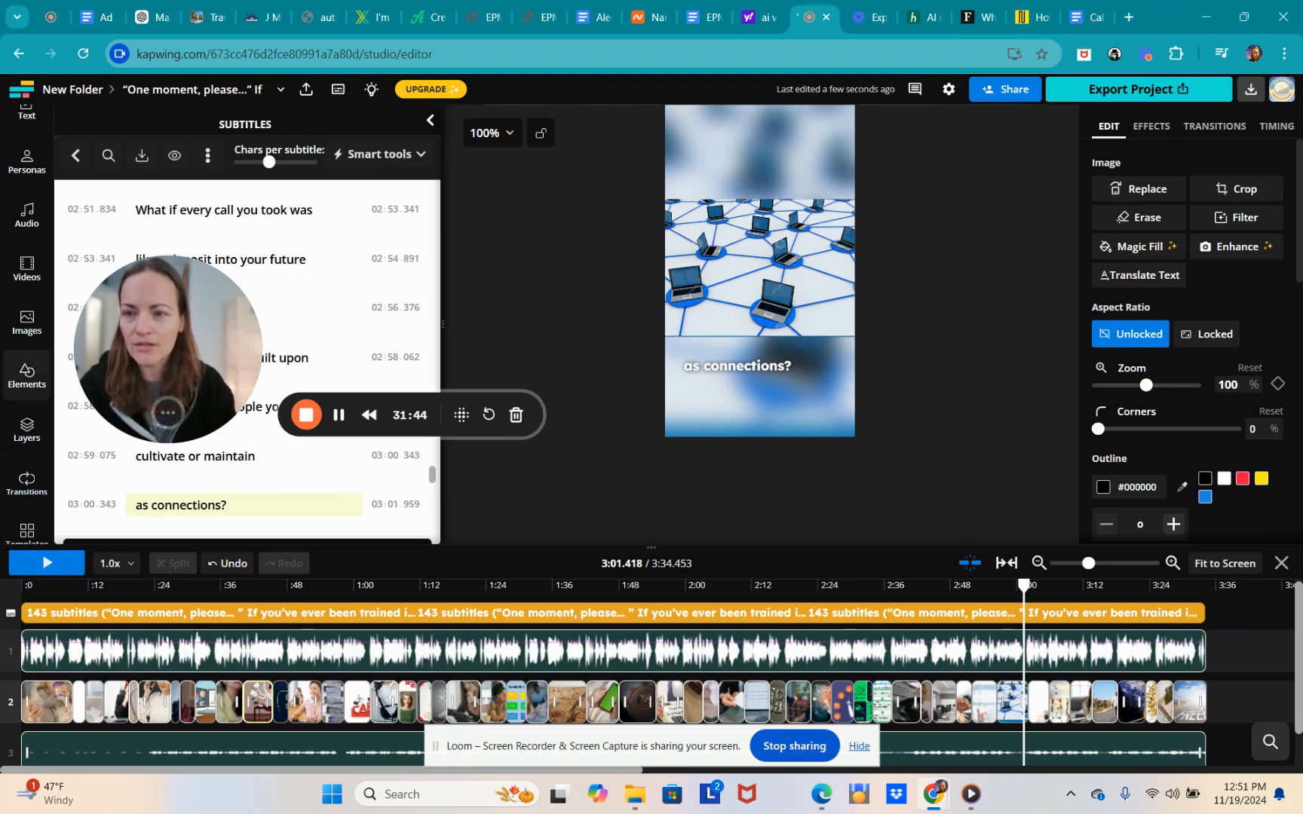
{"action": "left_click", "coordinate": [28, 324]}
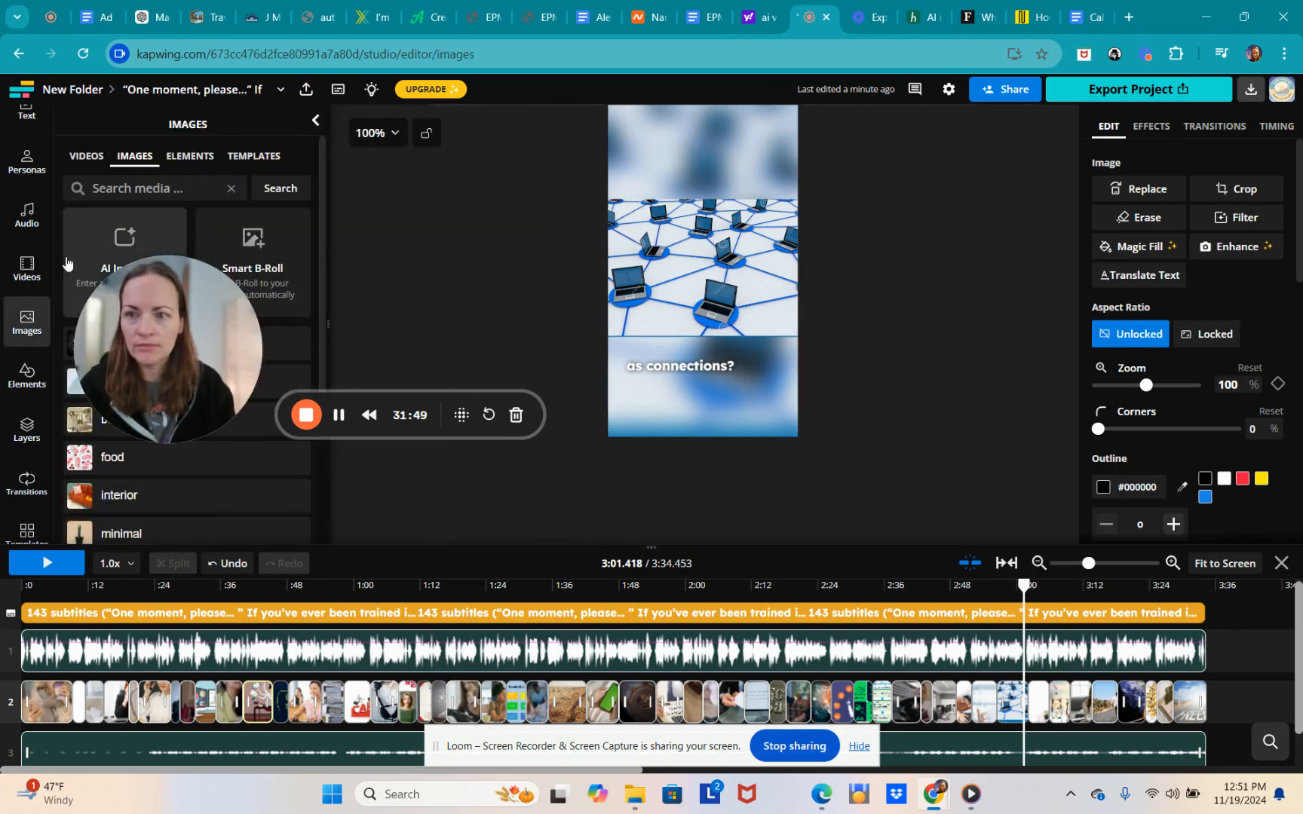
- Search the stock Images for 'computer network' and scroll through the results
{"action": "left_click", "coordinate": [110, 190]}
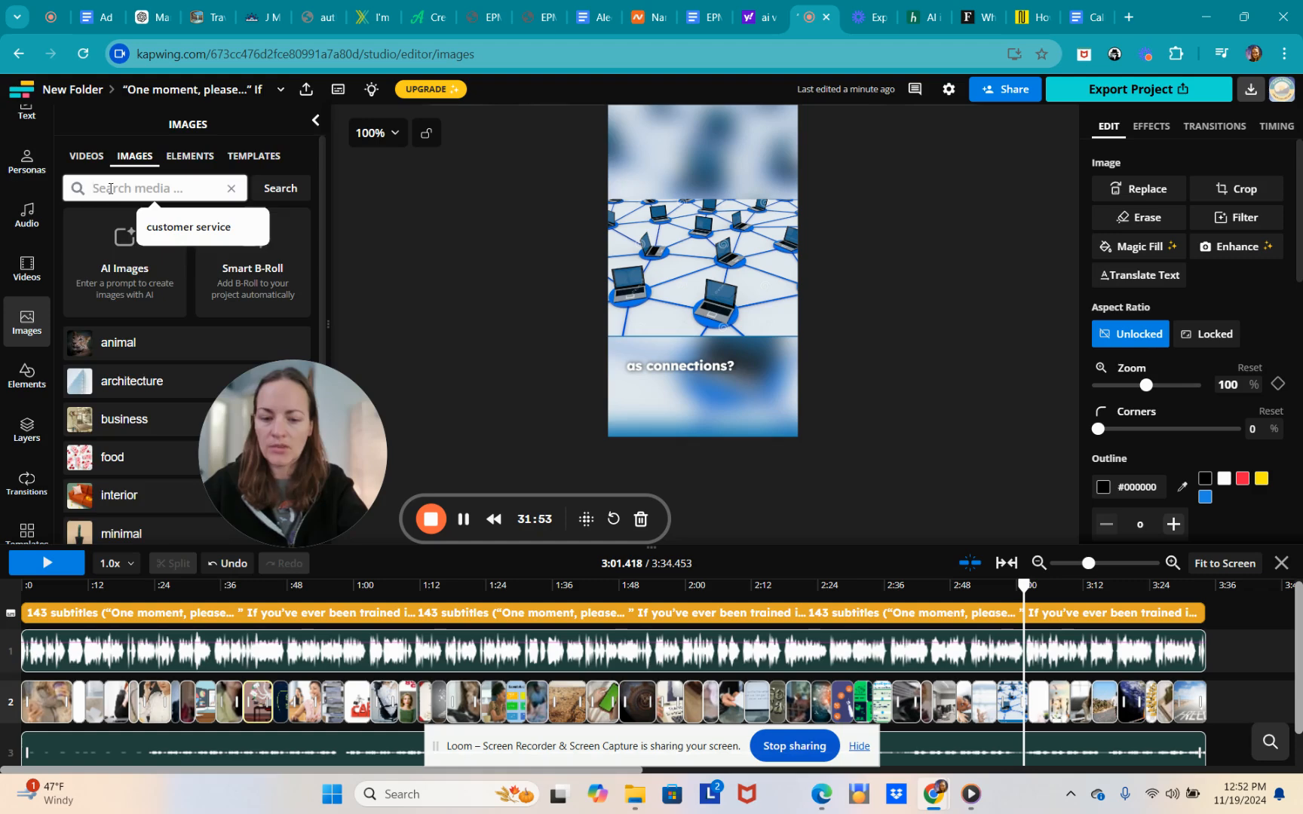
{"action": "scroll", "coordinate": [162, 237], "scroll_direction": "down", "scroll_amount": 5}
{"action": "scroll", "coordinate": [162, 238], "scroll_direction": "down", "scroll_amount": 3}
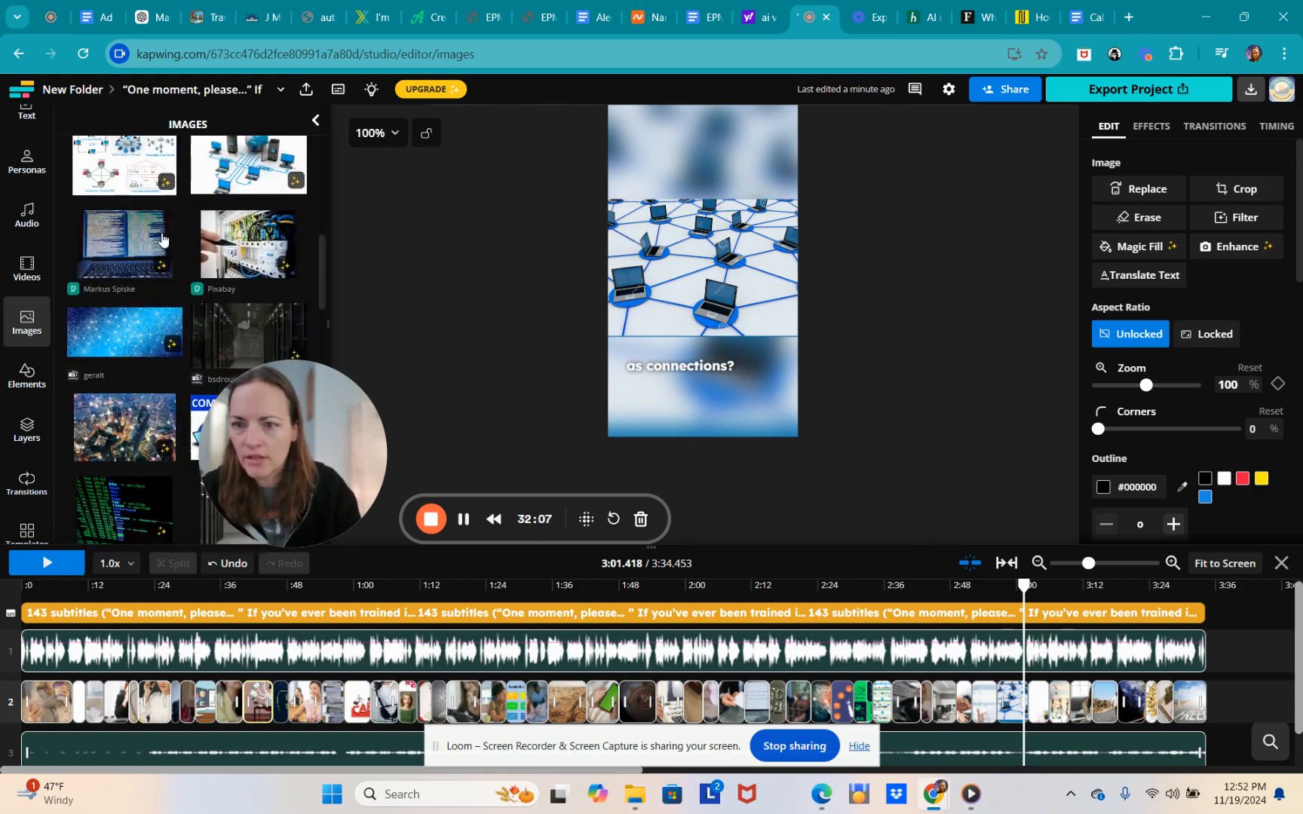
{"action": "scroll", "coordinate": [158, 248], "scroll_direction": "down", "scroll_amount": 3}
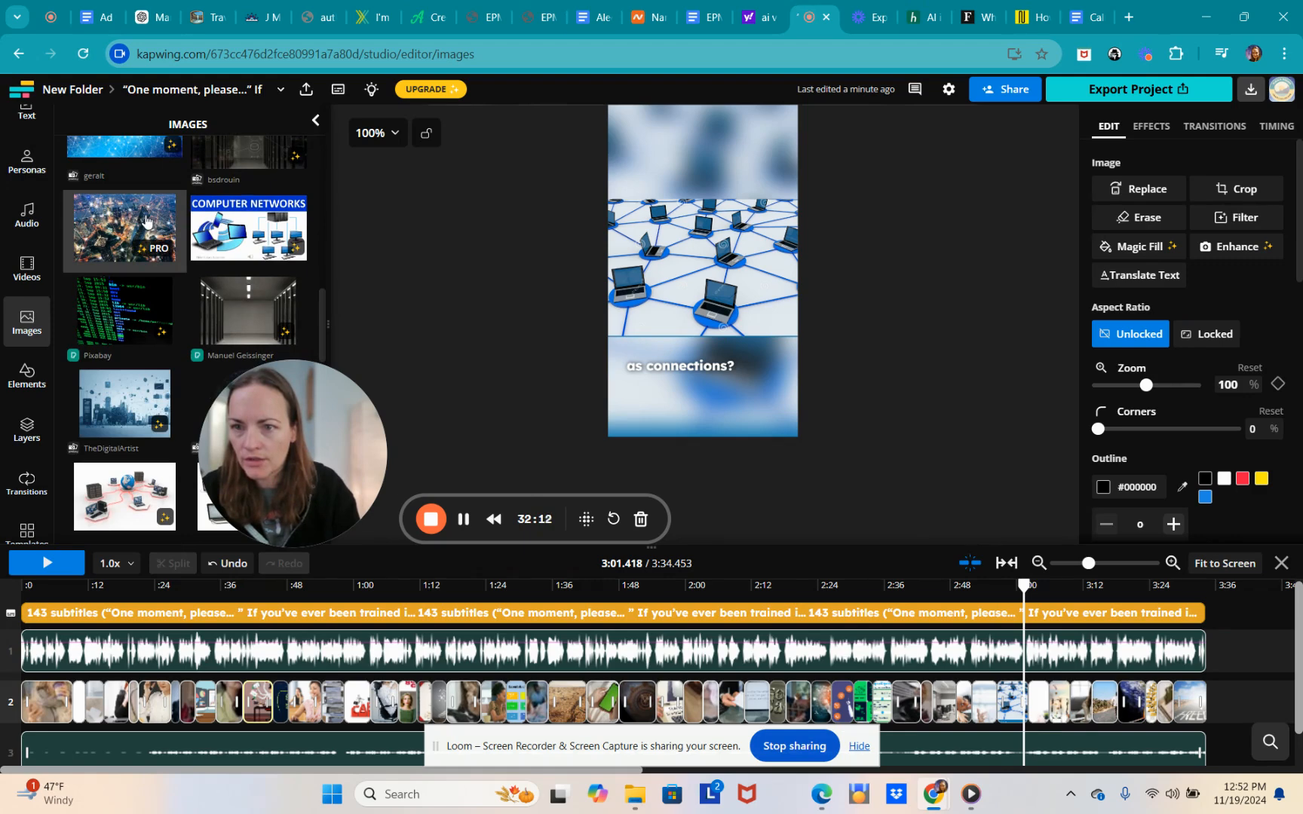
{"action": "scroll", "coordinate": [147, 220], "scroll_direction": "down", "scroll_amount": 6}
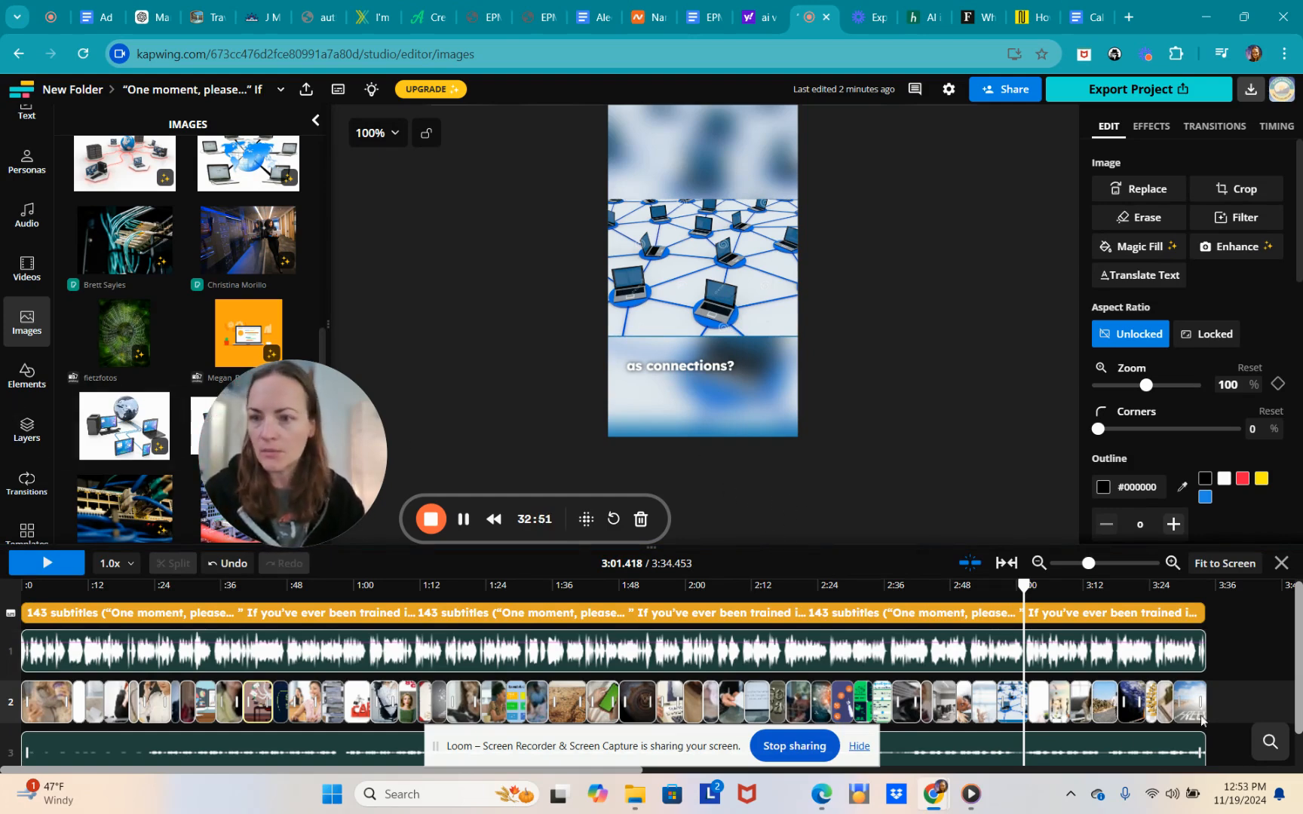
- Scroll further through the network results, then bring up stock image results for 'laptops'
{"action": "scroll", "coordinate": [166, 266], "scroll_direction": "down", "scroll_amount": 3}
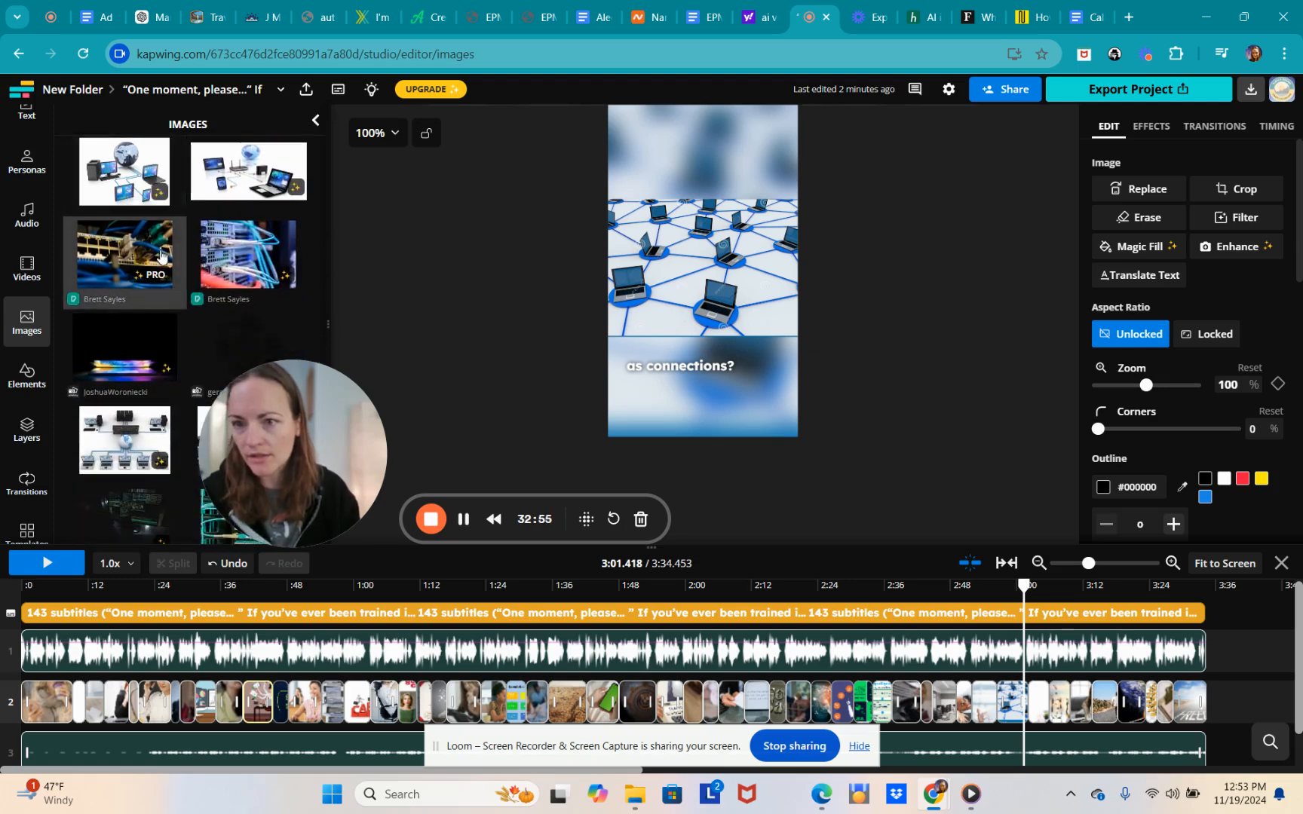
{"action": "scroll", "coordinate": [162, 253], "scroll_direction": "down", "scroll_amount": 2}
{"action": "scroll", "coordinate": [206, 255], "scroll_direction": "down", "scroll_amount": 2}
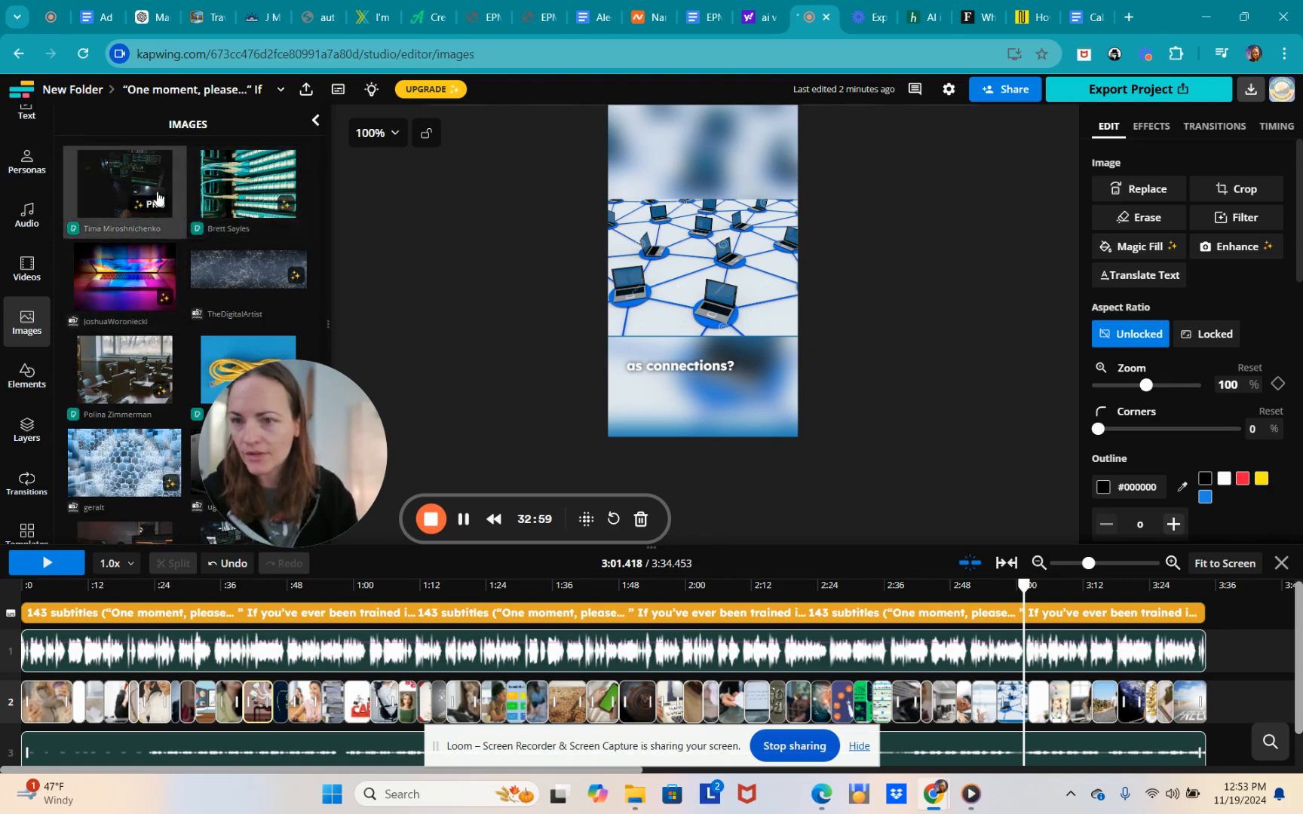
{"action": "scroll", "coordinate": [205, 288], "scroll_direction": "down", "scroll_amount": 3}
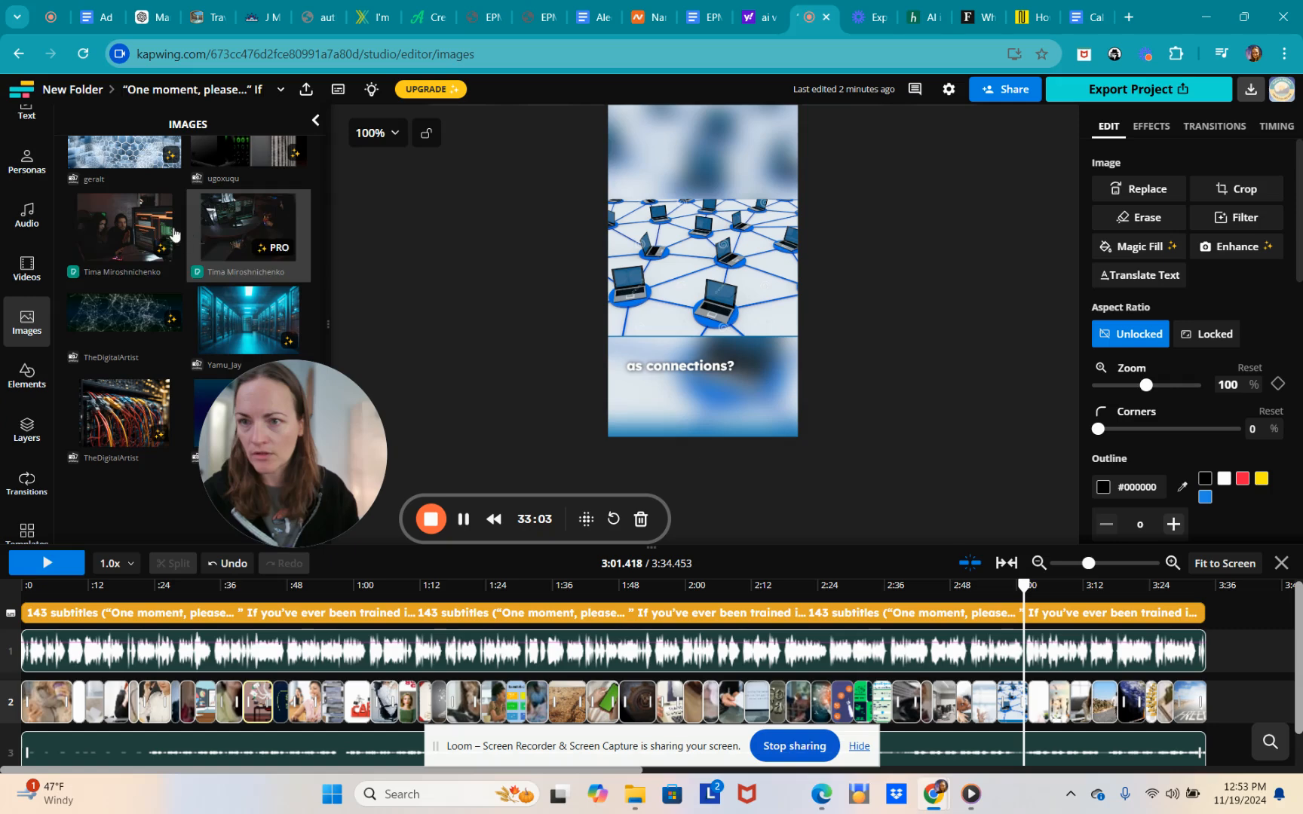
{"action": "scroll", "coordinate": [226, 249], "scroll_direction": "down", "scroll_amount": 1}
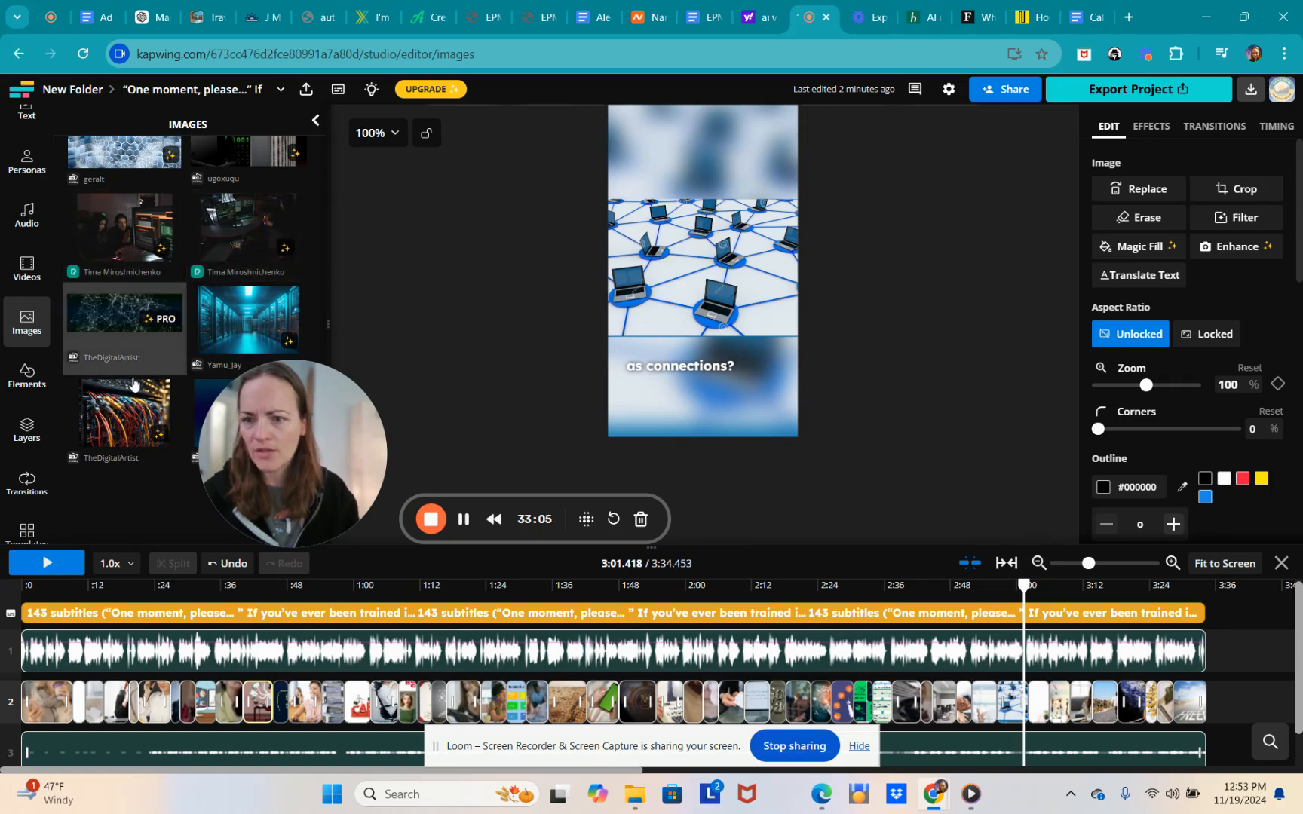
{"action": "scroll", "coordinate": [189, 271], "scroll_direction": "up", "scroll_amount": 5}
{"action": "scroll", "coordinate": [227, 255], "scroll_direction": "up", "scroll_amount": 2}
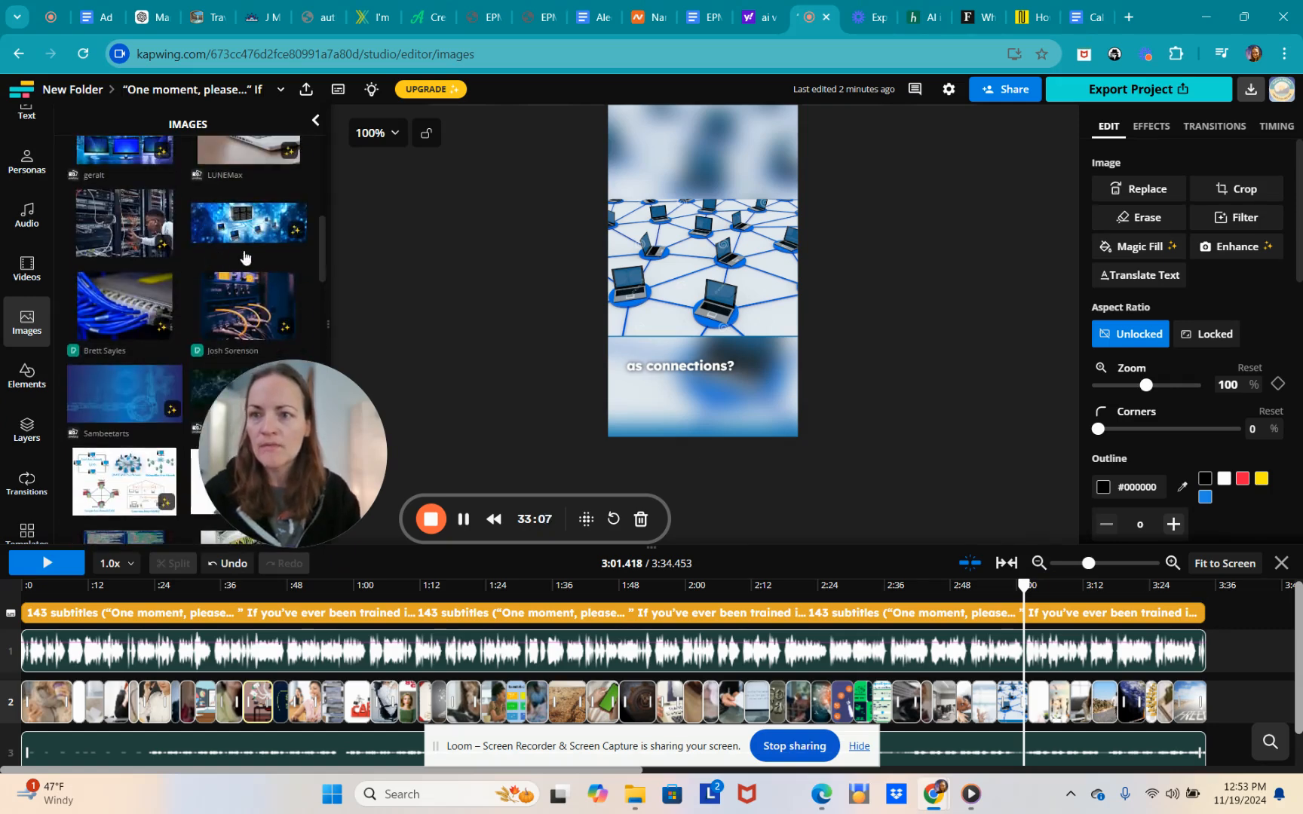
{"action": "scroll", "coordinate": [234, 233], "scroll_direction": "up", "scroll_amount": 4}
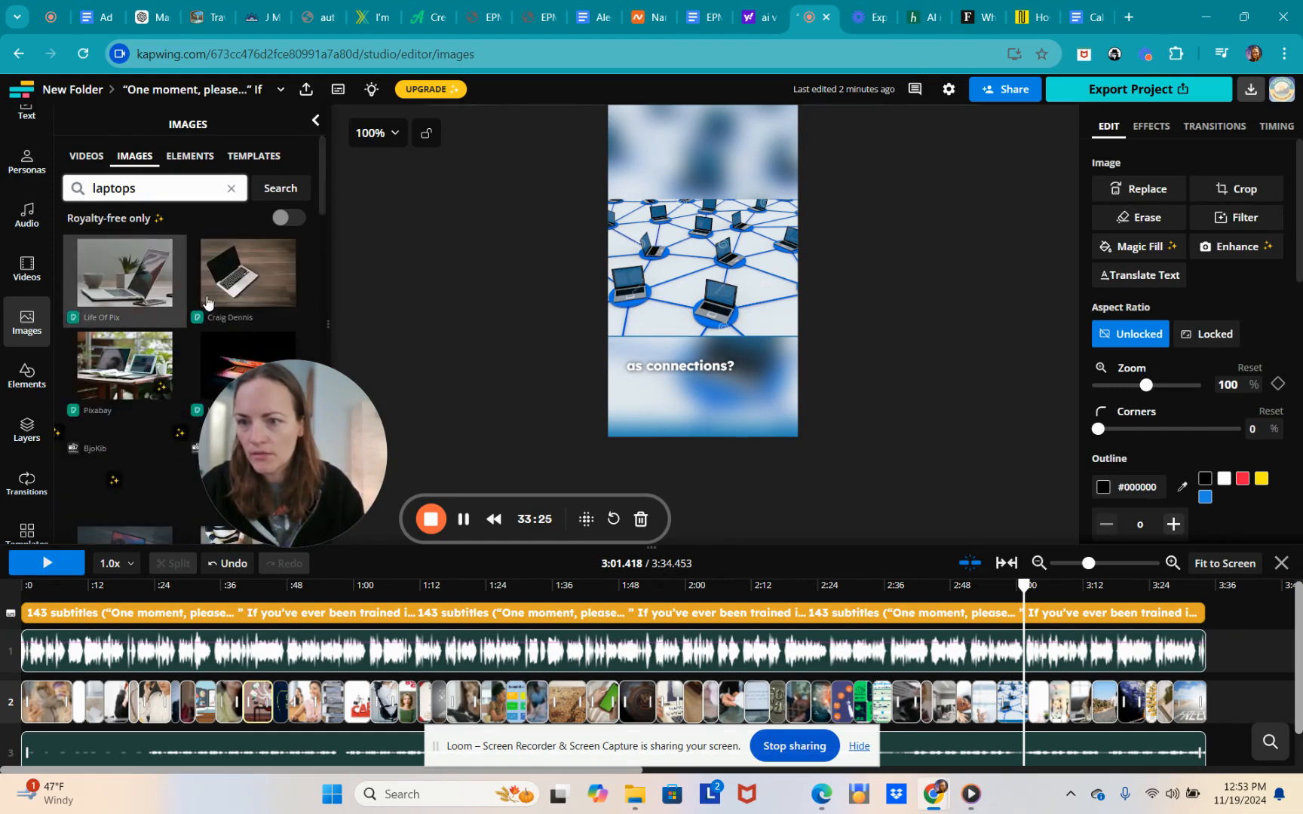
- Scroll through the 'network' stock image results
{"action": "scroll", "coordinate": [298, 302], "scroll_direction": "down", "scroll_amount": 1}
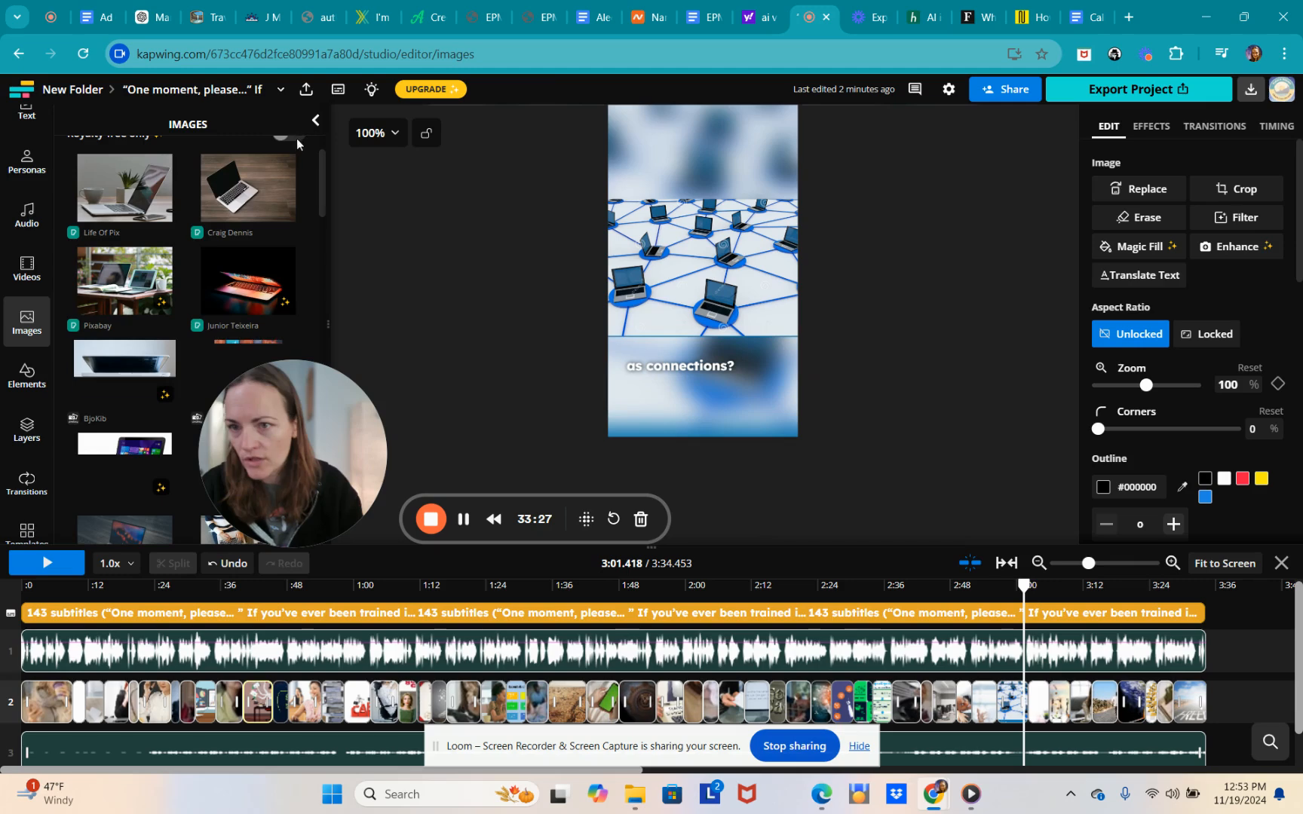
{"action": "scroll", "coordinate": [191, 320], "scroll_direction": "down", "scroll_amount": 1}
{"action": "scroll", "coordinate": [191, 320], "scroll_direction": "down", "scroll_amount": 1}
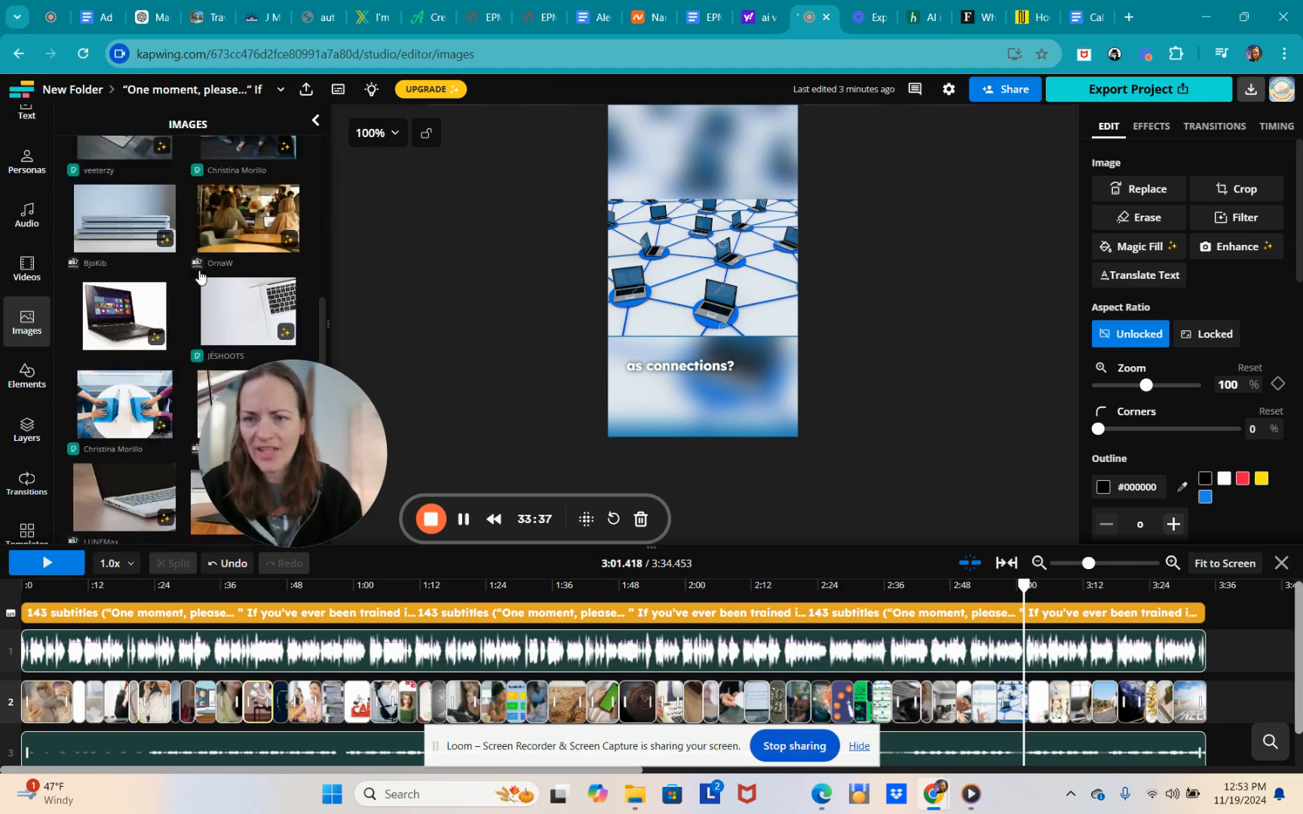
{"action": "scroll", "coordinate": [203, 267], "scroll_direction": "up", "scroll_amount": 3}
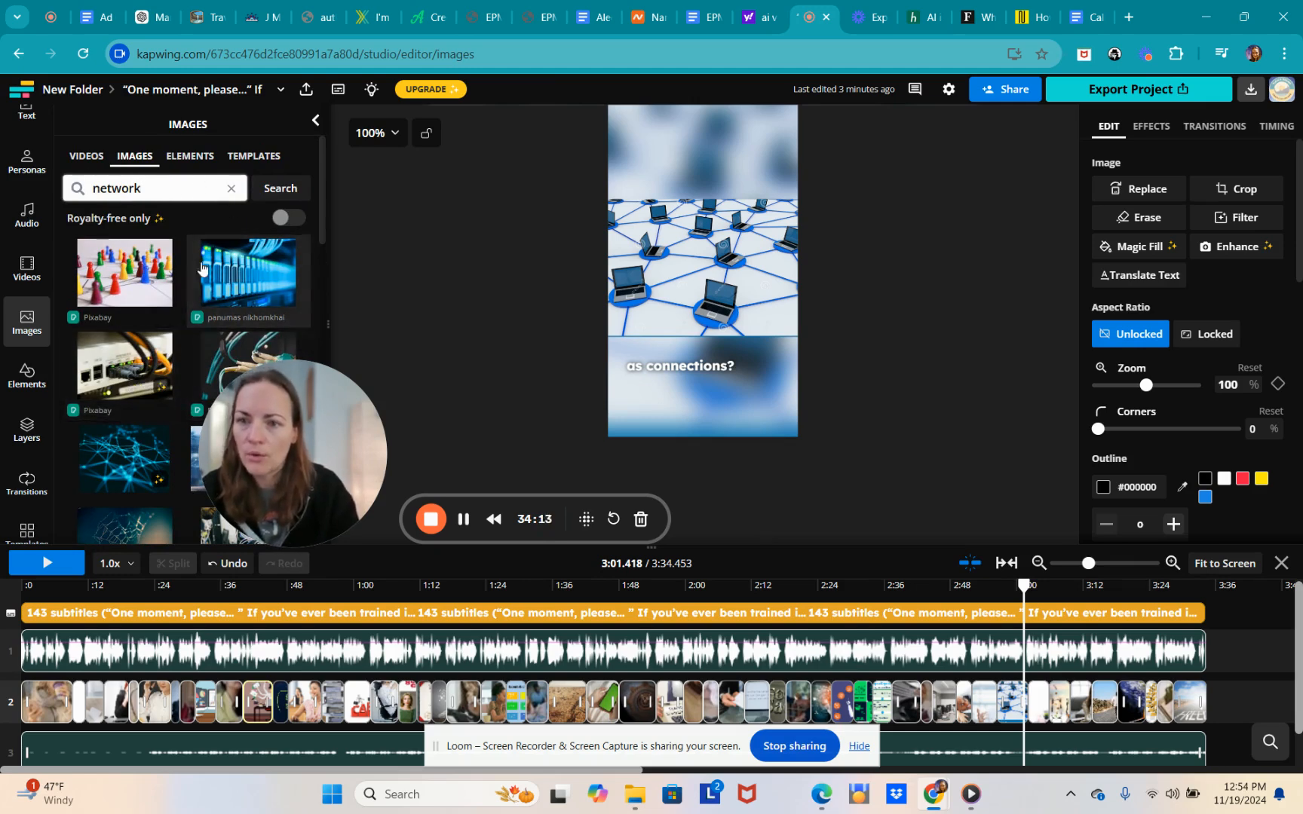
{"action": "scroll", "coordinate": [173, 302], "scroll_direction": "down", "scroll_amount": 5}
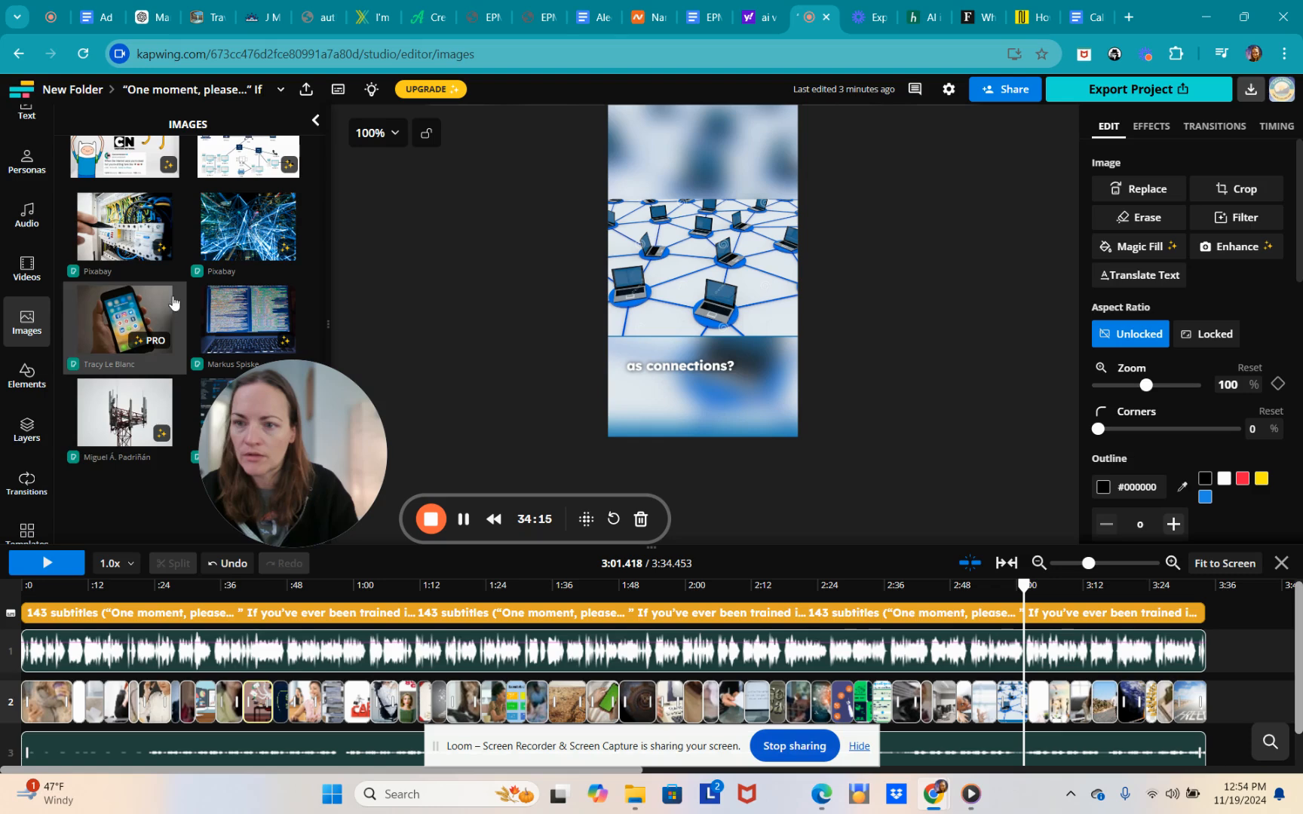
{"action": "scroll", "coordinate": [134, 426], "scroll_direction": "down", "scroll_amount": 5}
{"action": "scroll", "coordinate": [134, 426], "scroll_direction": "up", "scroll_amount": 10}
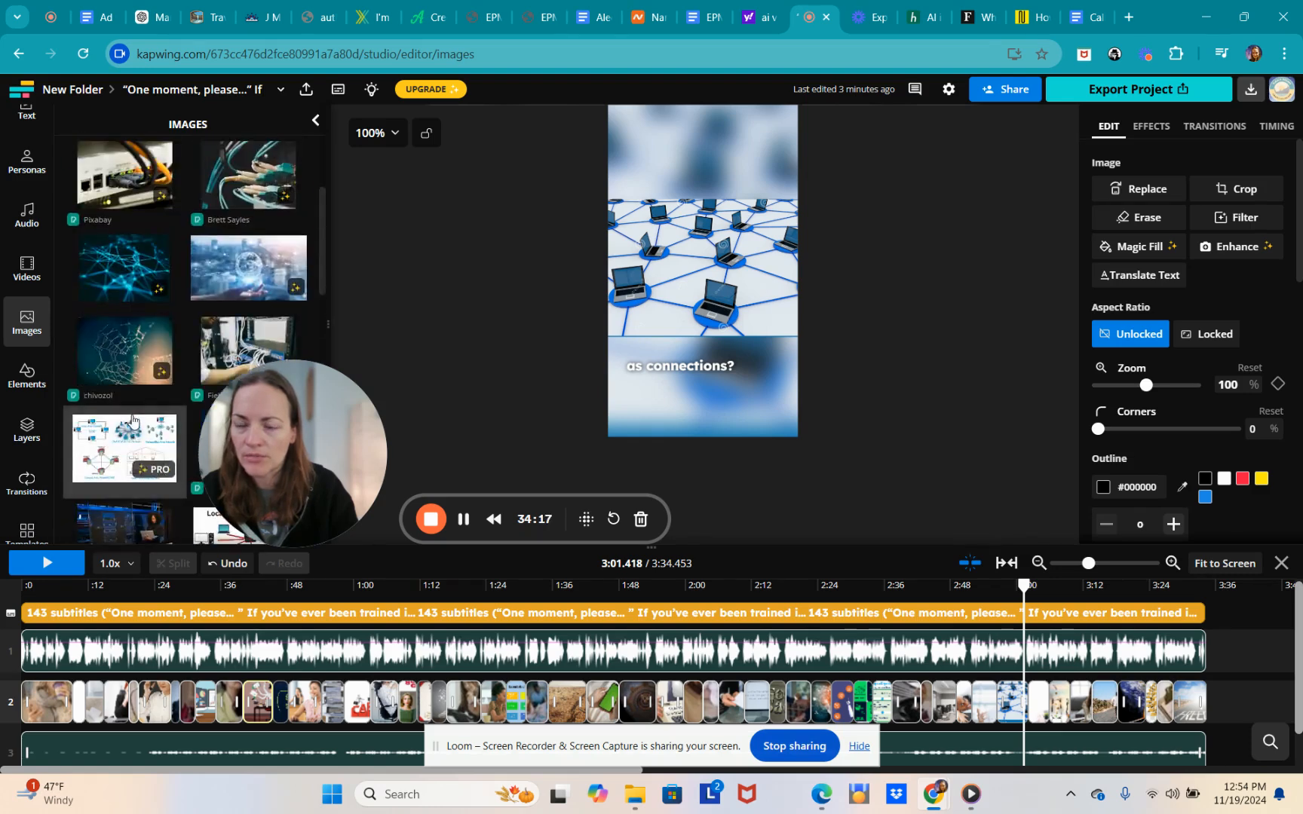
- Look through the 'relationship' image results, then select the search term to replace it
{"action": "scroll", "coordinate": [92, 330], "scroll_direction": "down", "scroll_amount": 5}
{"action": "scroll", "coordinate": [92, 329], "scroll_direction": "up", "scroll_amount": 3}
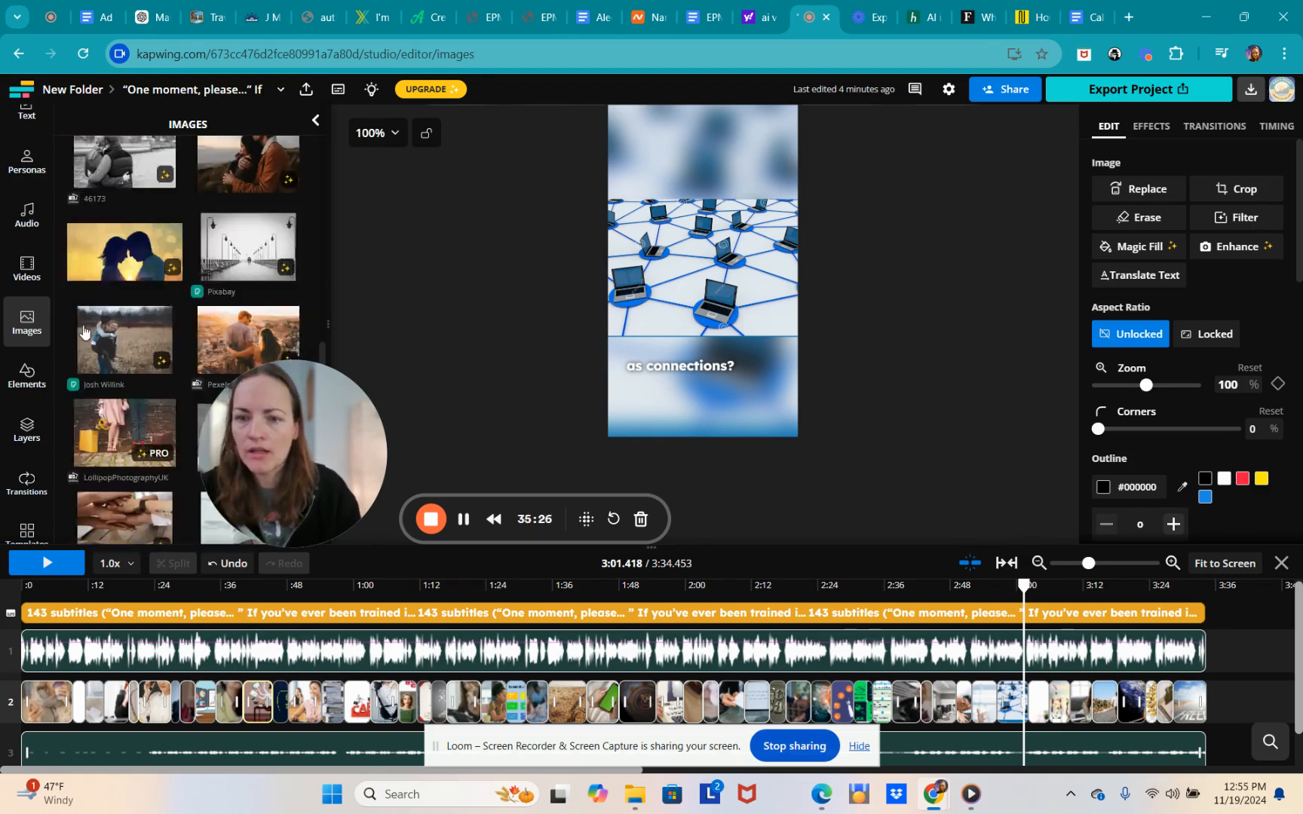
{"action": "scroll", "coordinate": [68, 330], "scroll_direction": "down", "scroll_amount": 6}
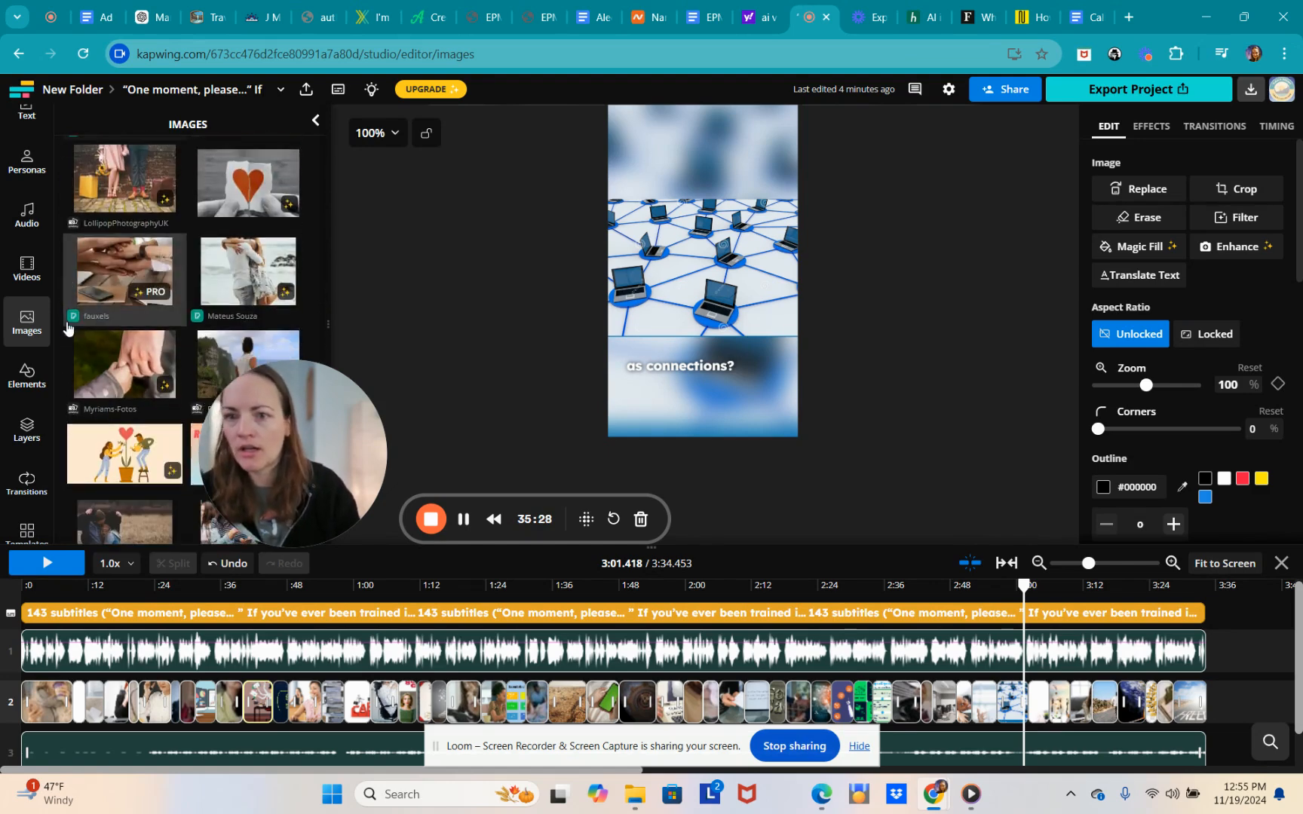
{"action": "scroll", "coordinate": [78, 329], "scroll_direction": "down", "scroll_amount": 8}
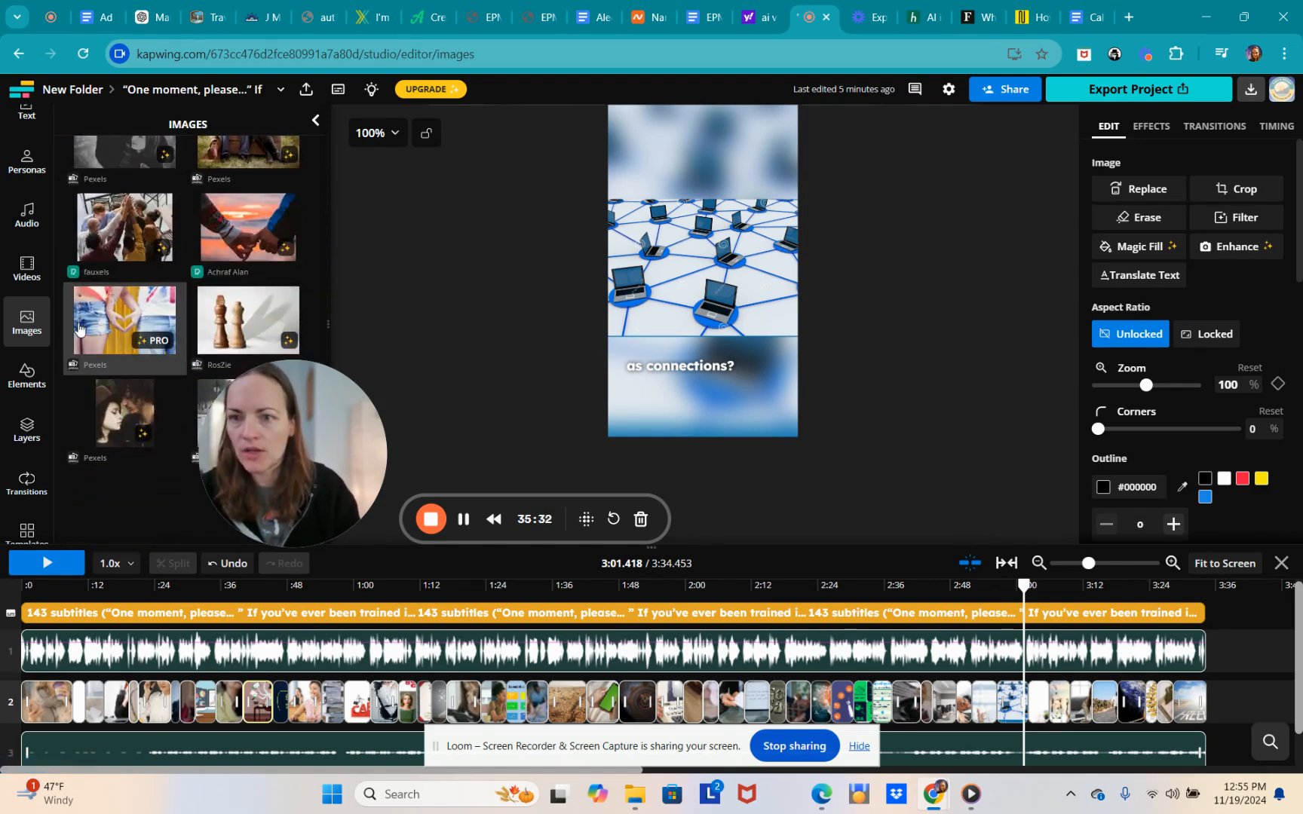
{"action": "scroll", "coordinate": [98, 323], "scroll_direction": "up", "scroll_amount": 10}
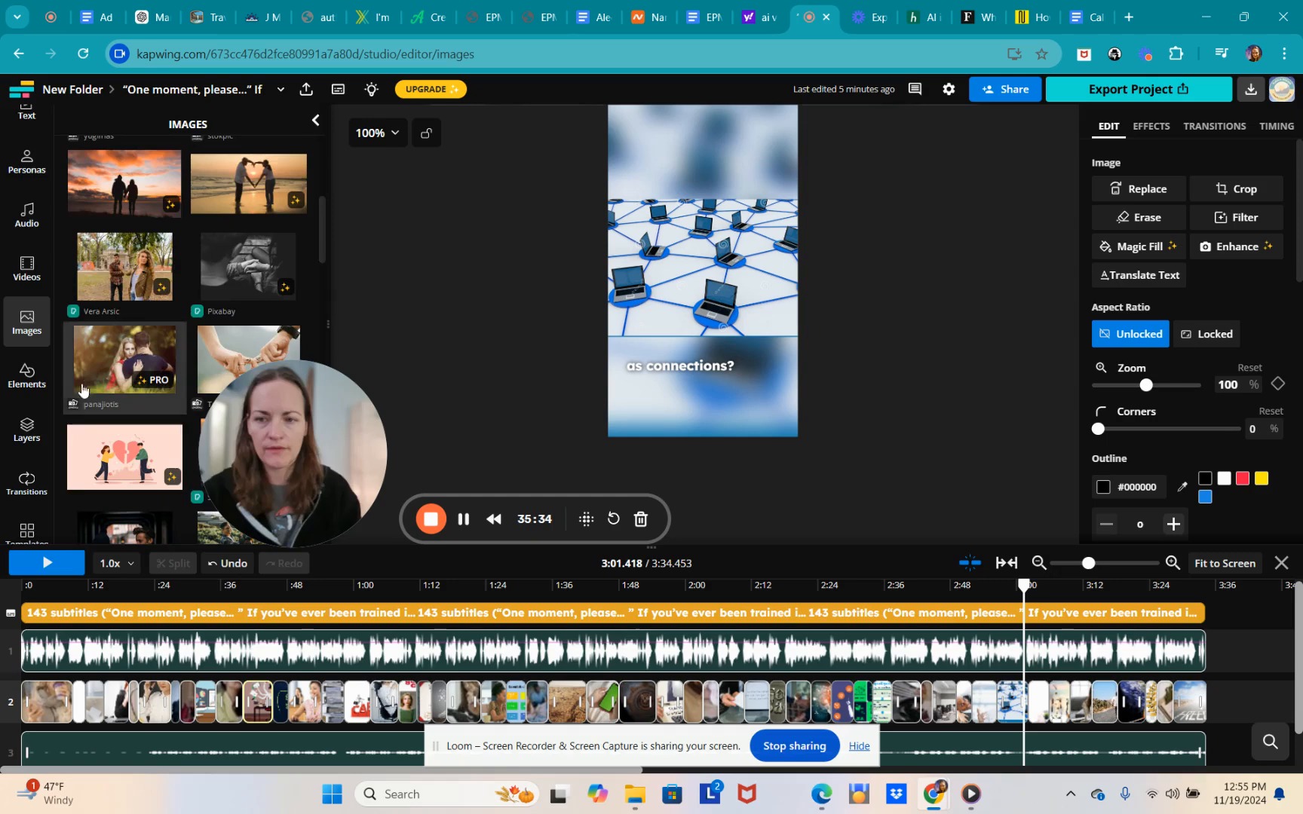
{"action": "scroll", "coordinate": [21, 444], "scroll_direction": "up", "scroll_amount": 3}
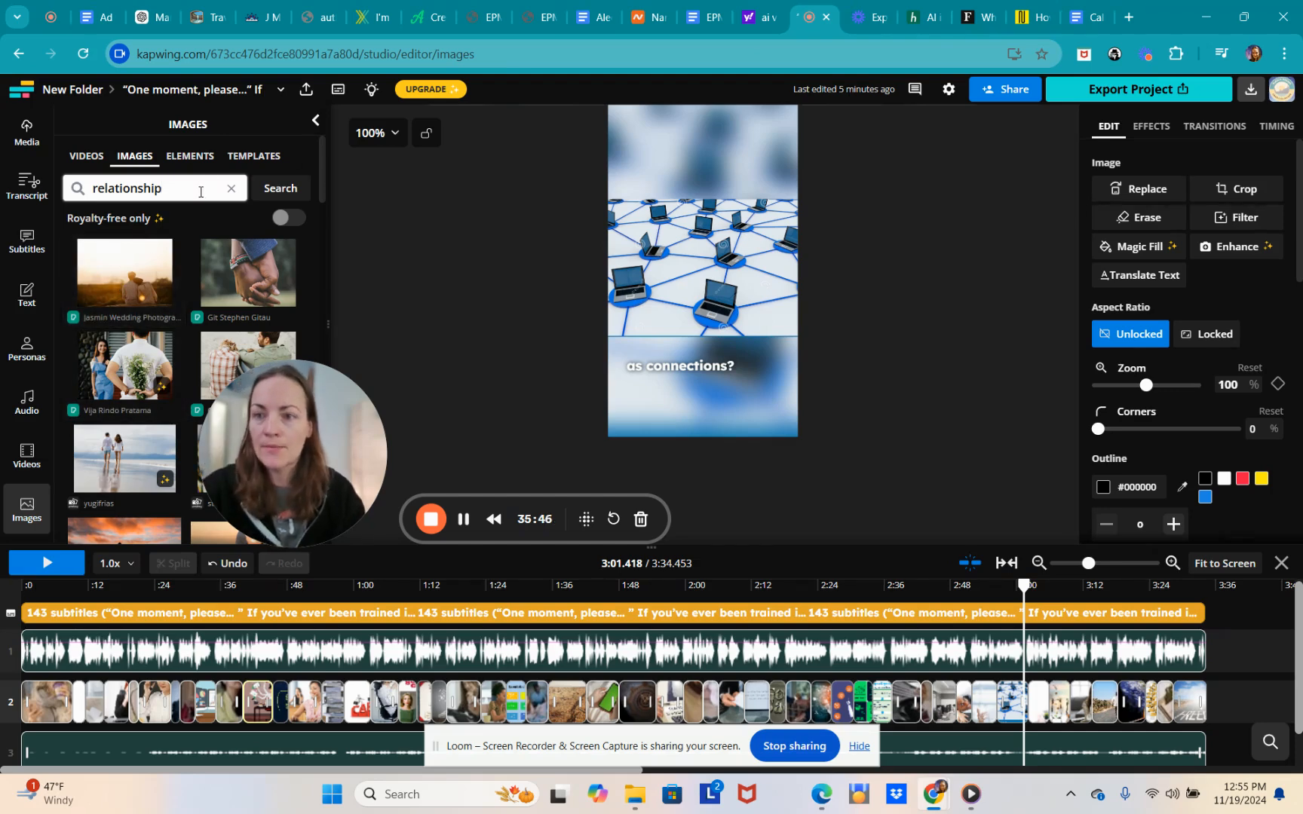
{"action": "left_click_drag", "start_coordinate": [163, 189], "coordinate": [77, 196]}
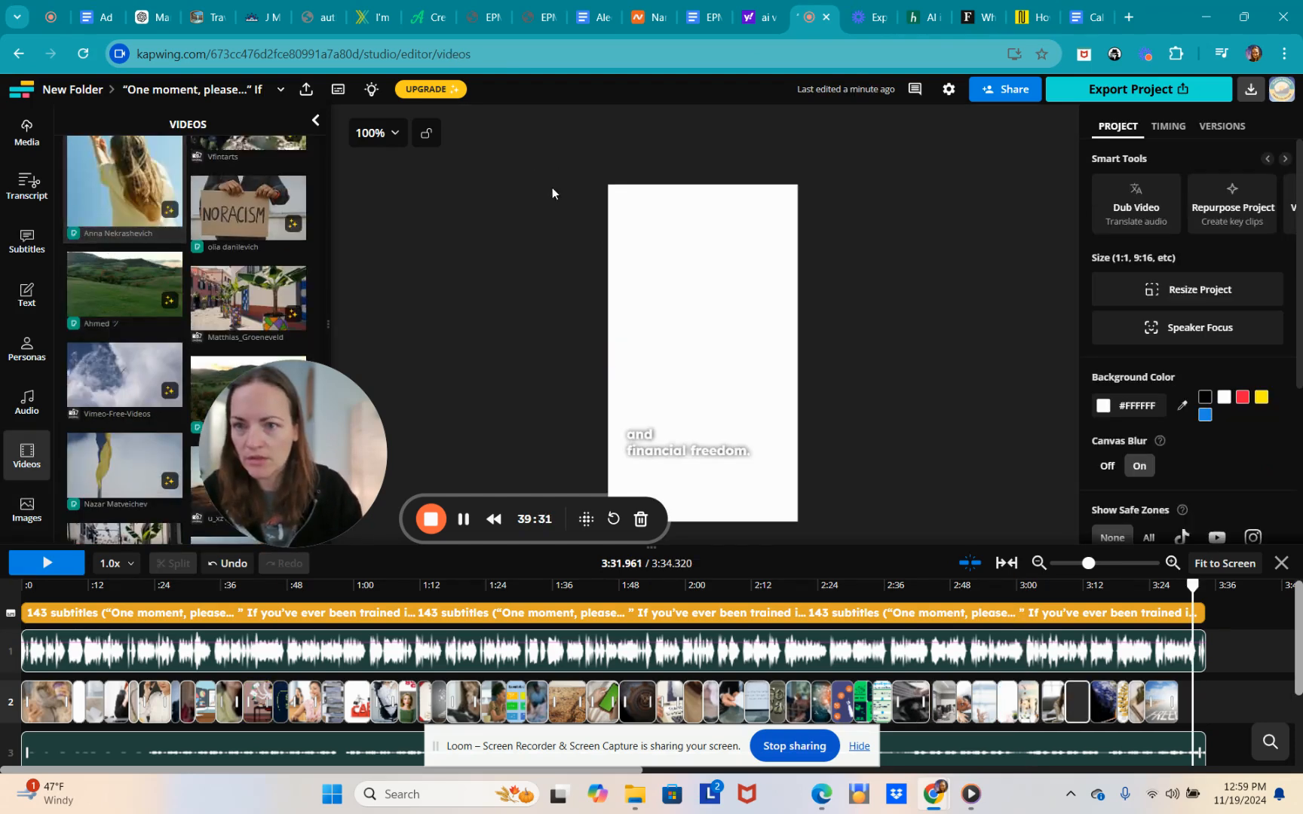